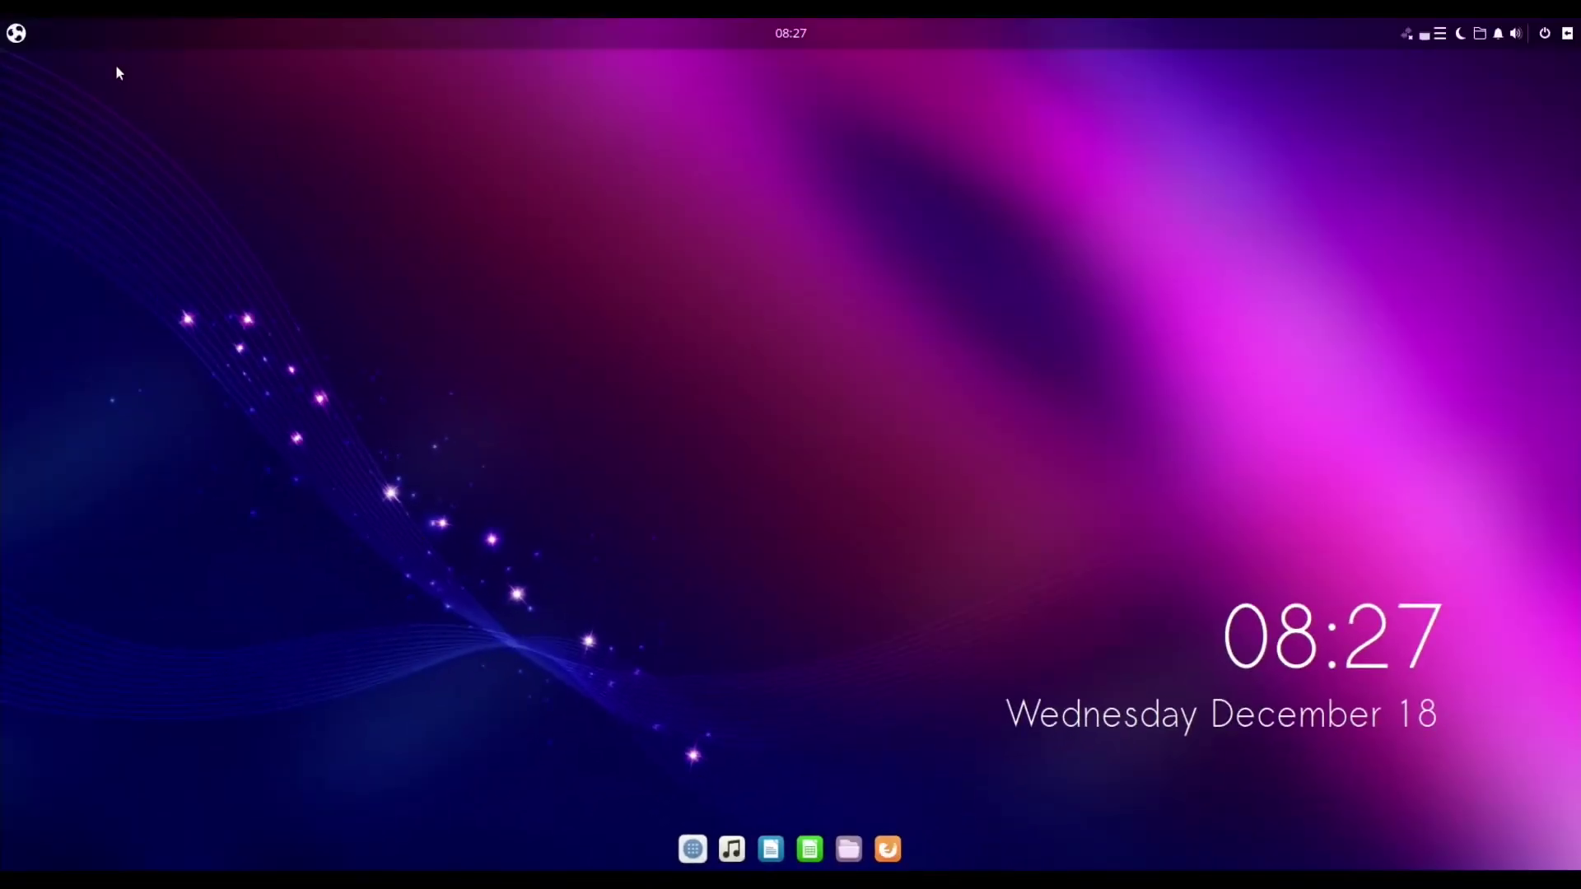
Step: Open the application menu and browse Games, Graphics, Internet, Office, Other, Science, Sound & Video and System Tools
{"action": "left_click", "coordinate": [17, 35]}
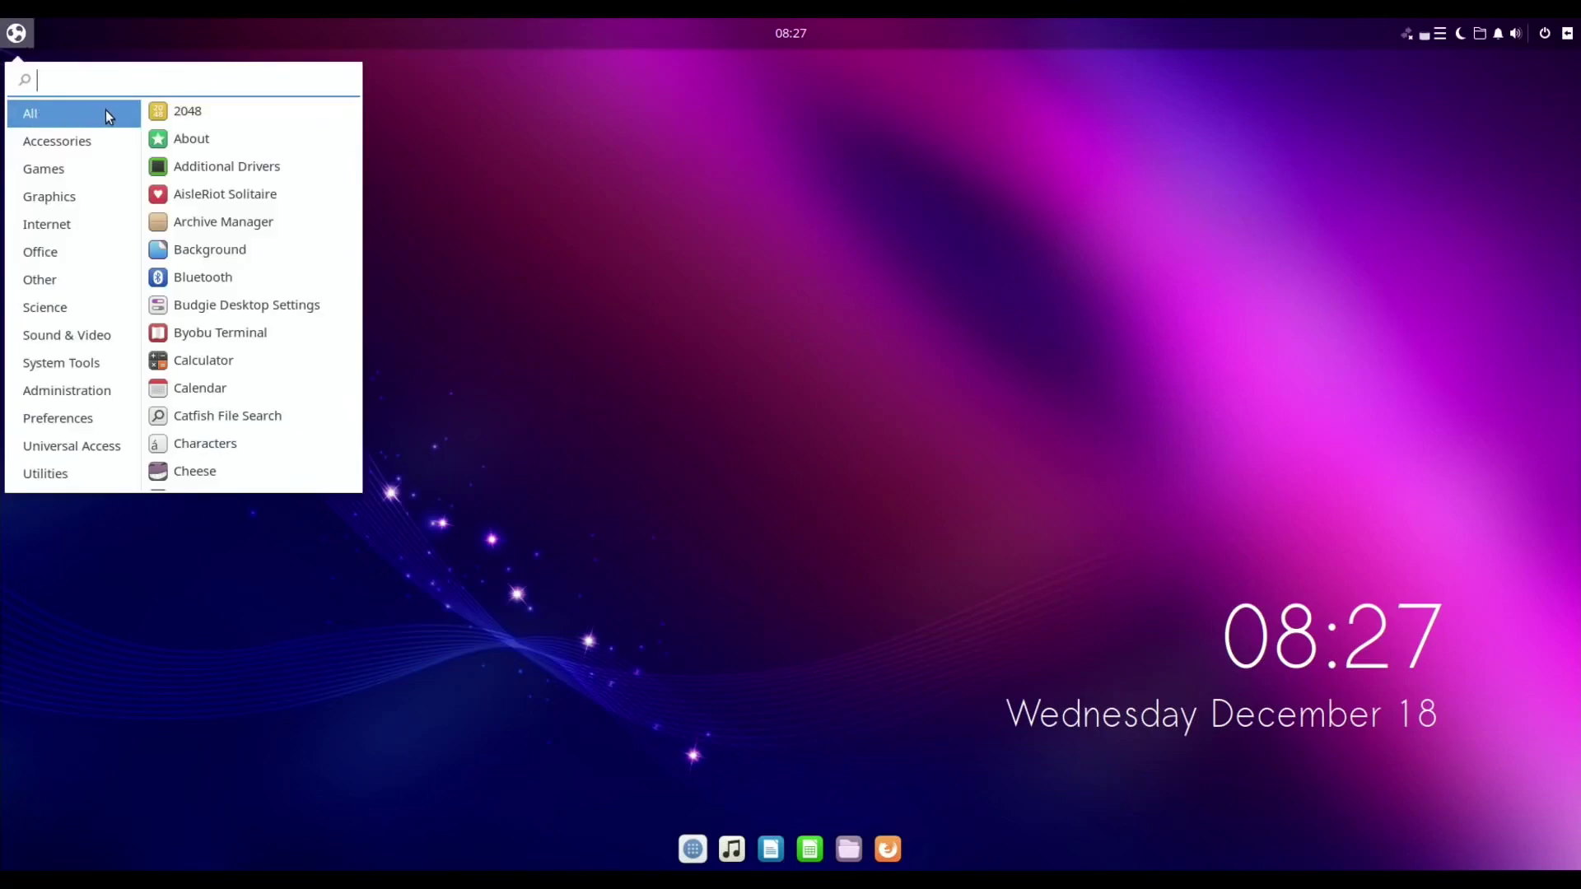
{"action": "left_click", "coordinate": [66, 169]}
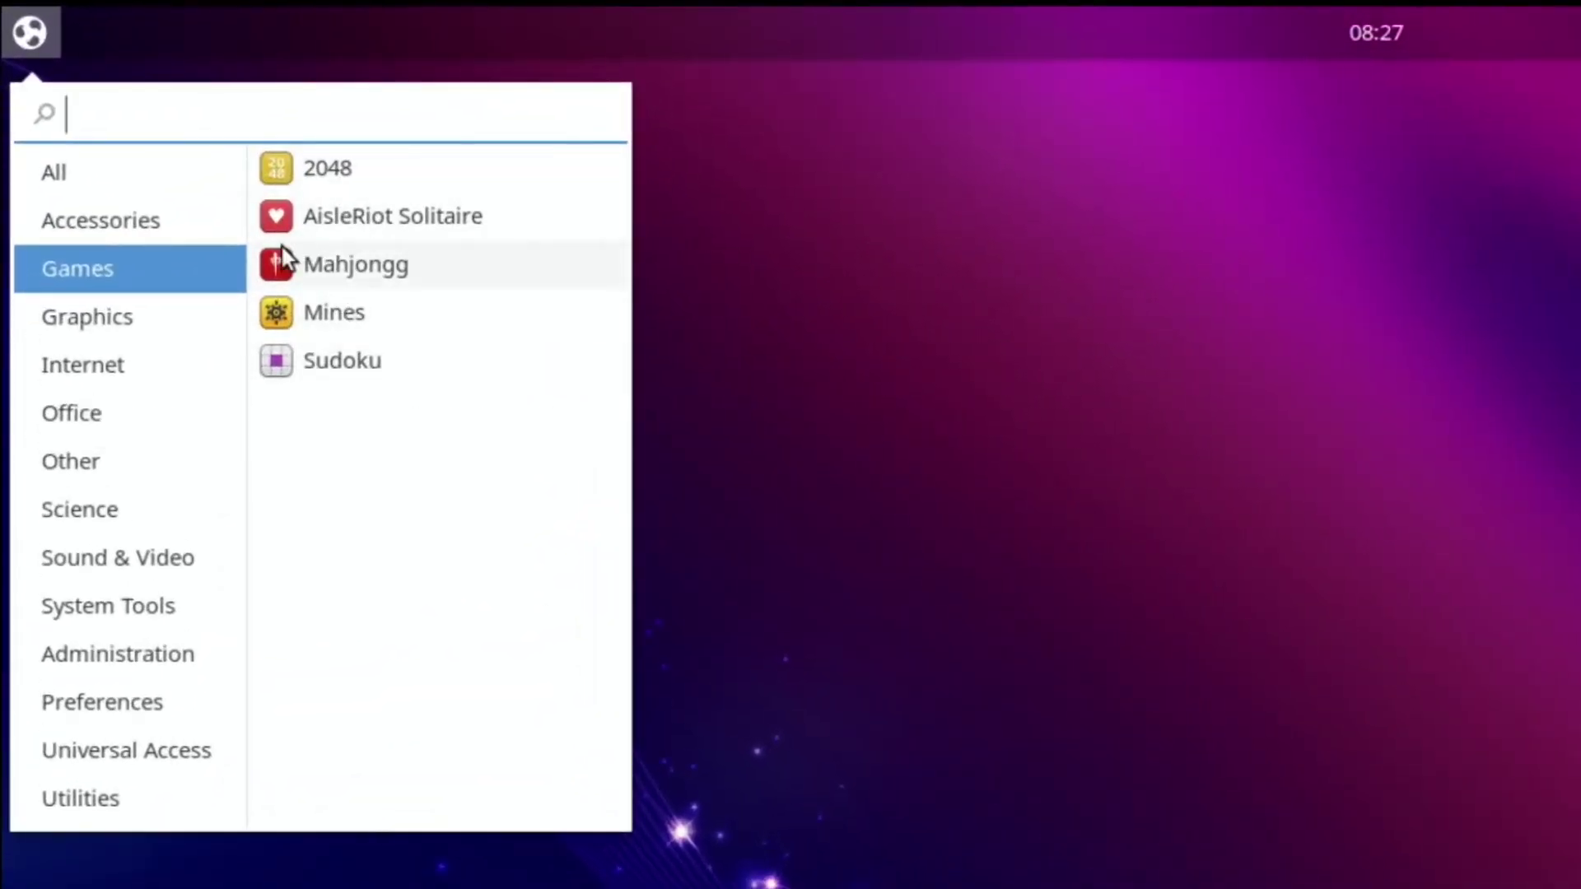
{"action": "left_click", "coordinate": [121, 323]}
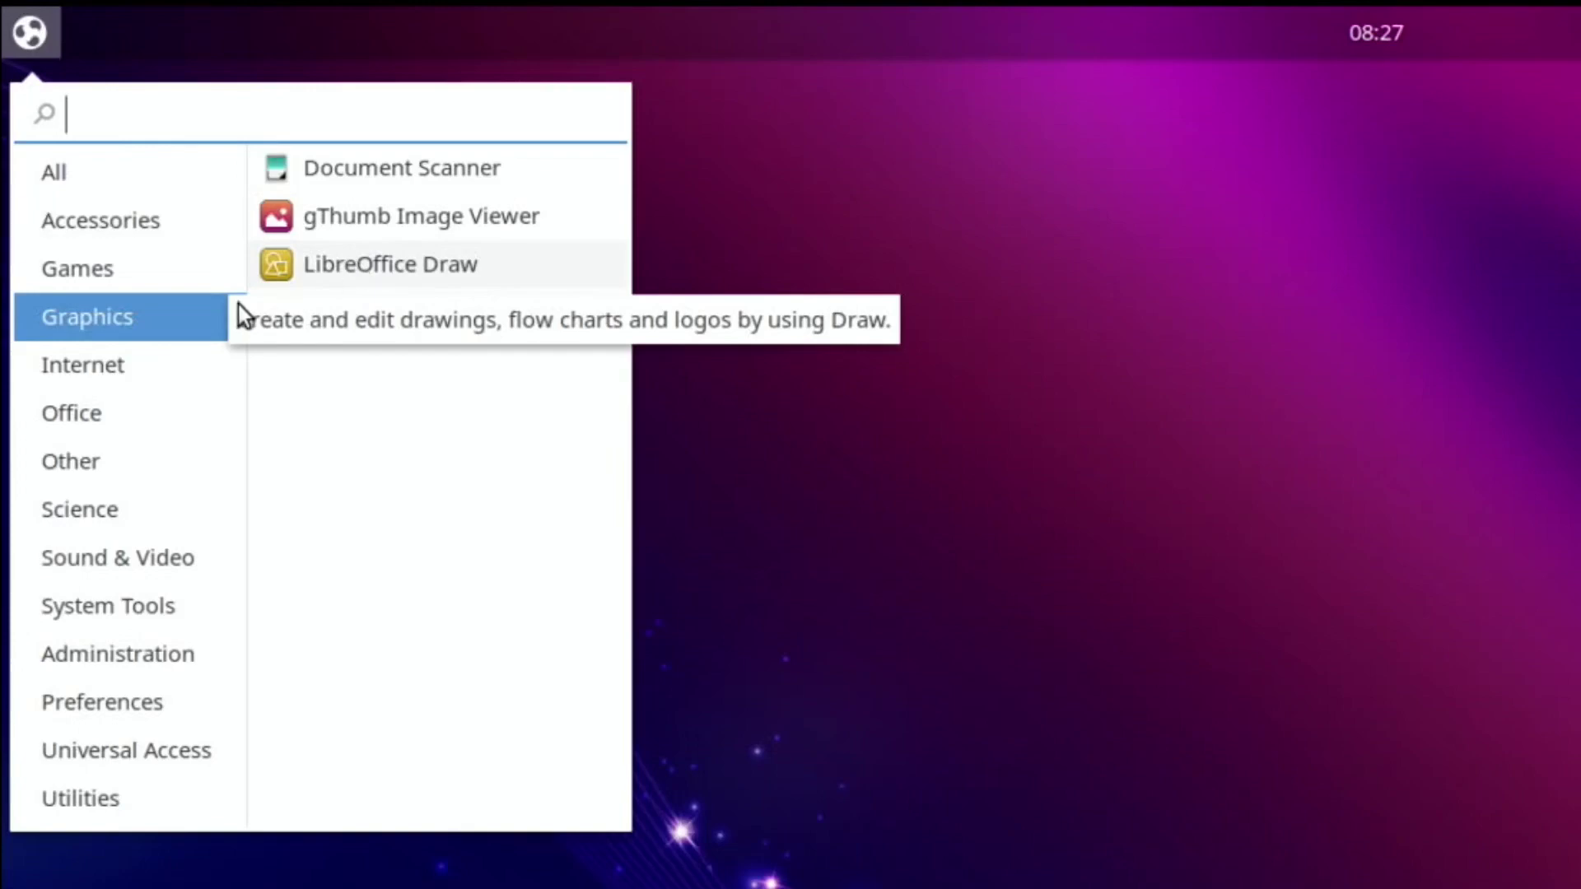
{"action": "left_click", "coordinate": [132, 363]}
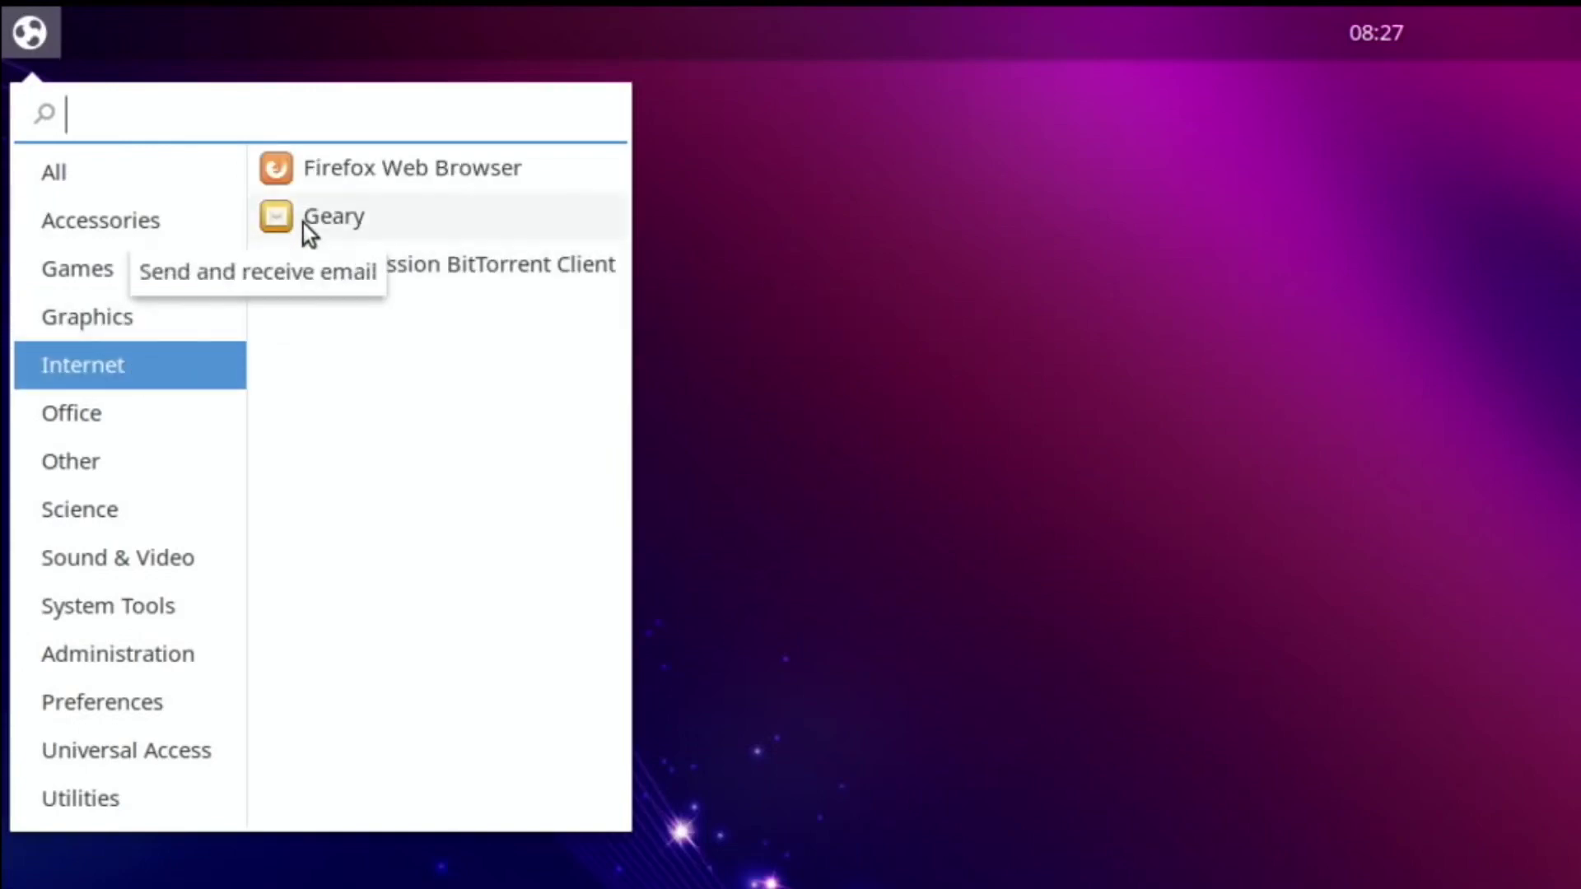
{"action": "left_click", "coordinate": [94, 431]}
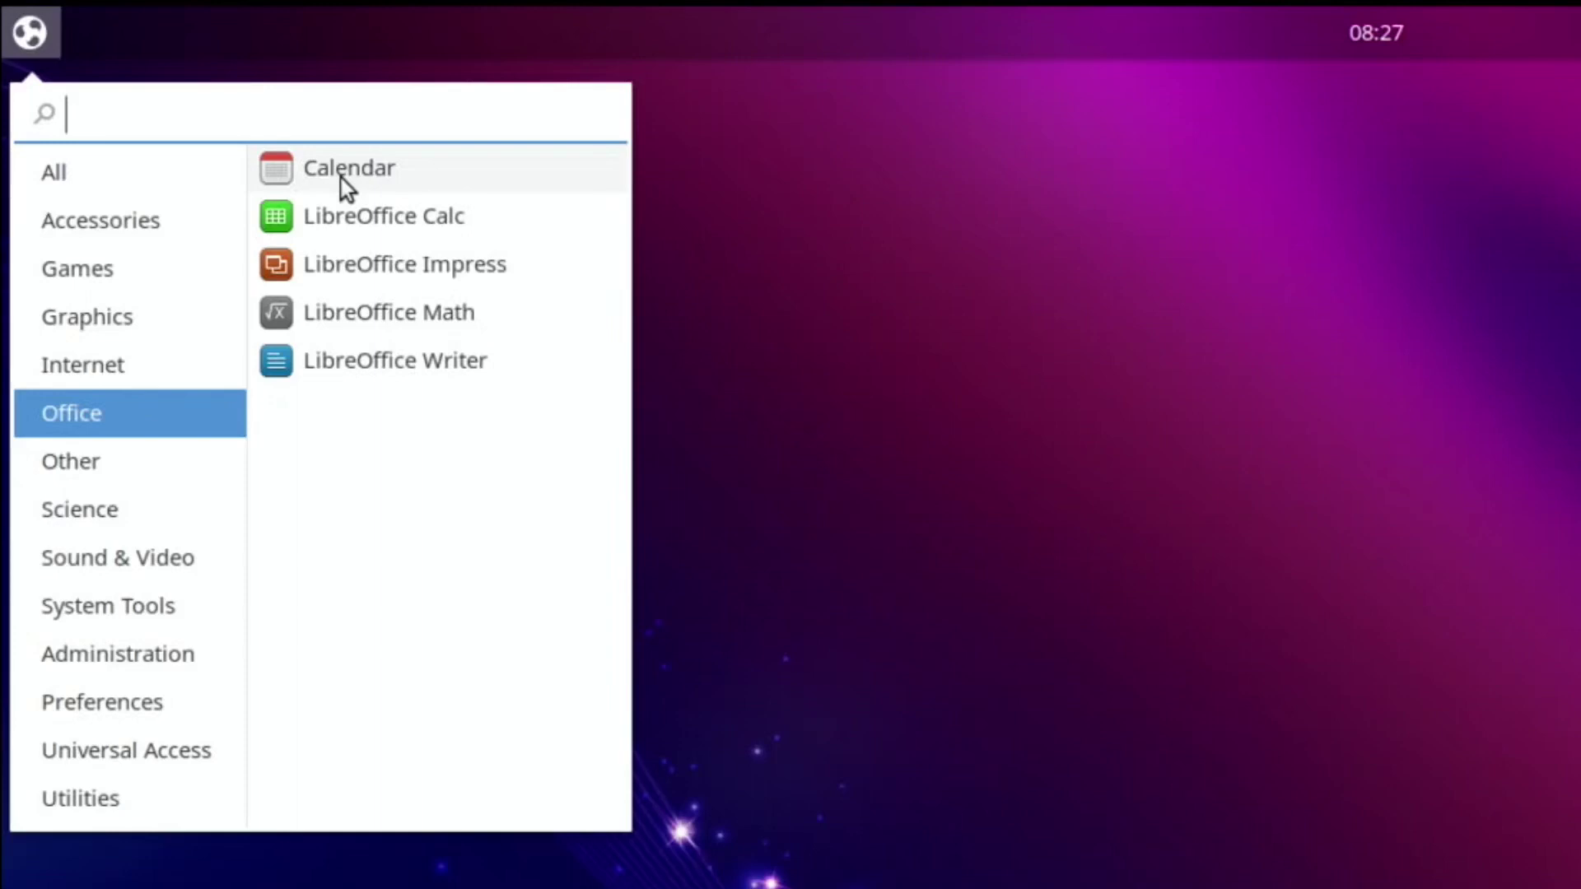
{"action": "left_click", "coordinate": [170, 462]}
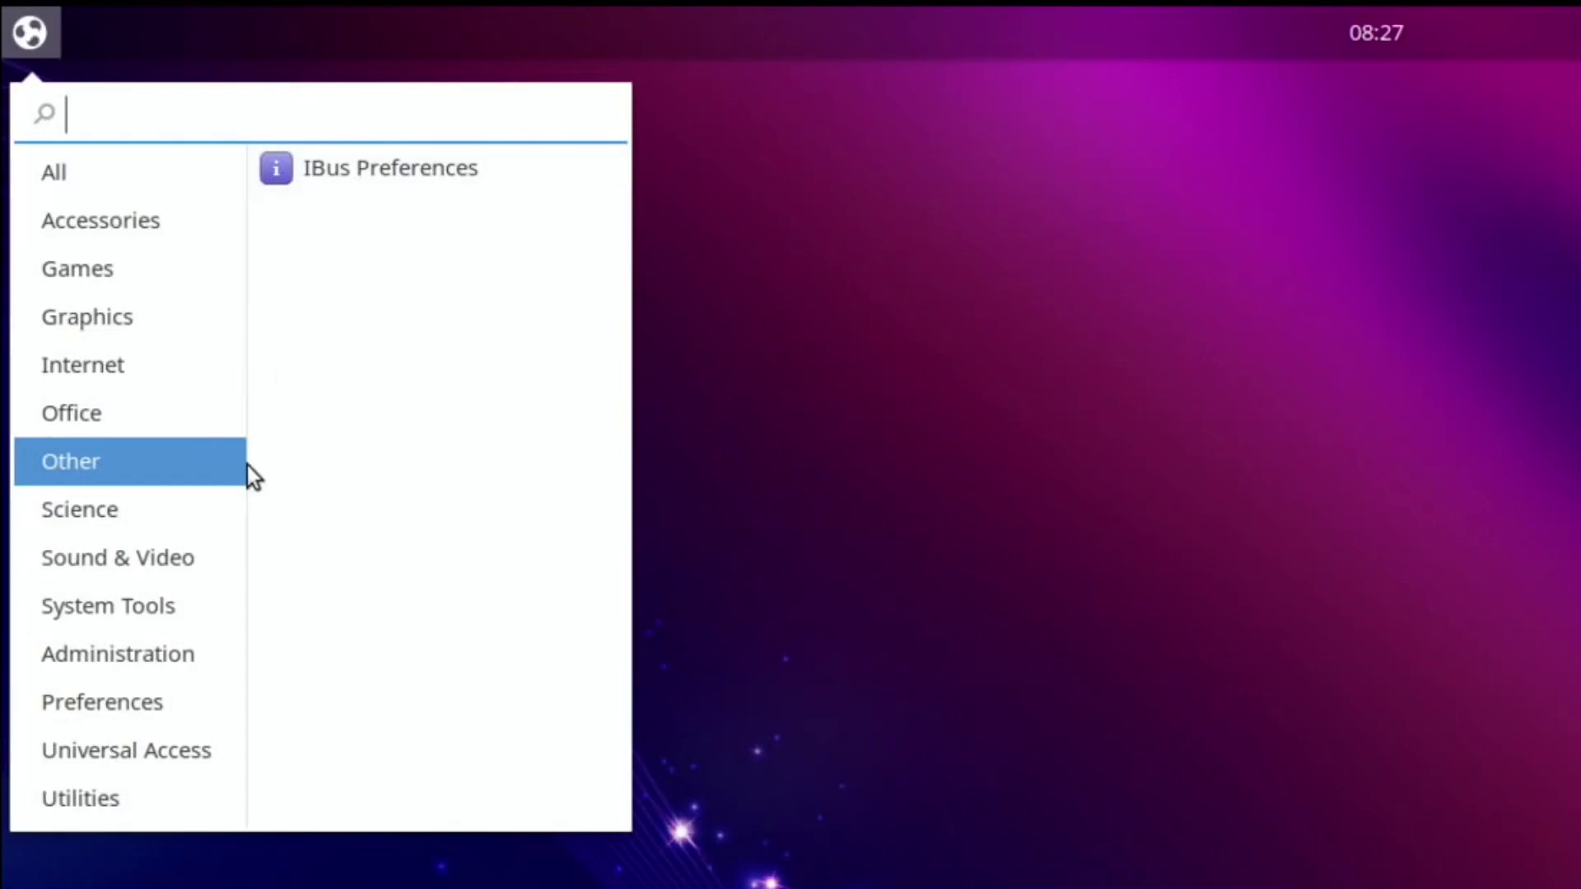
{"action": "left_click", "coordinate": [126, 504]}
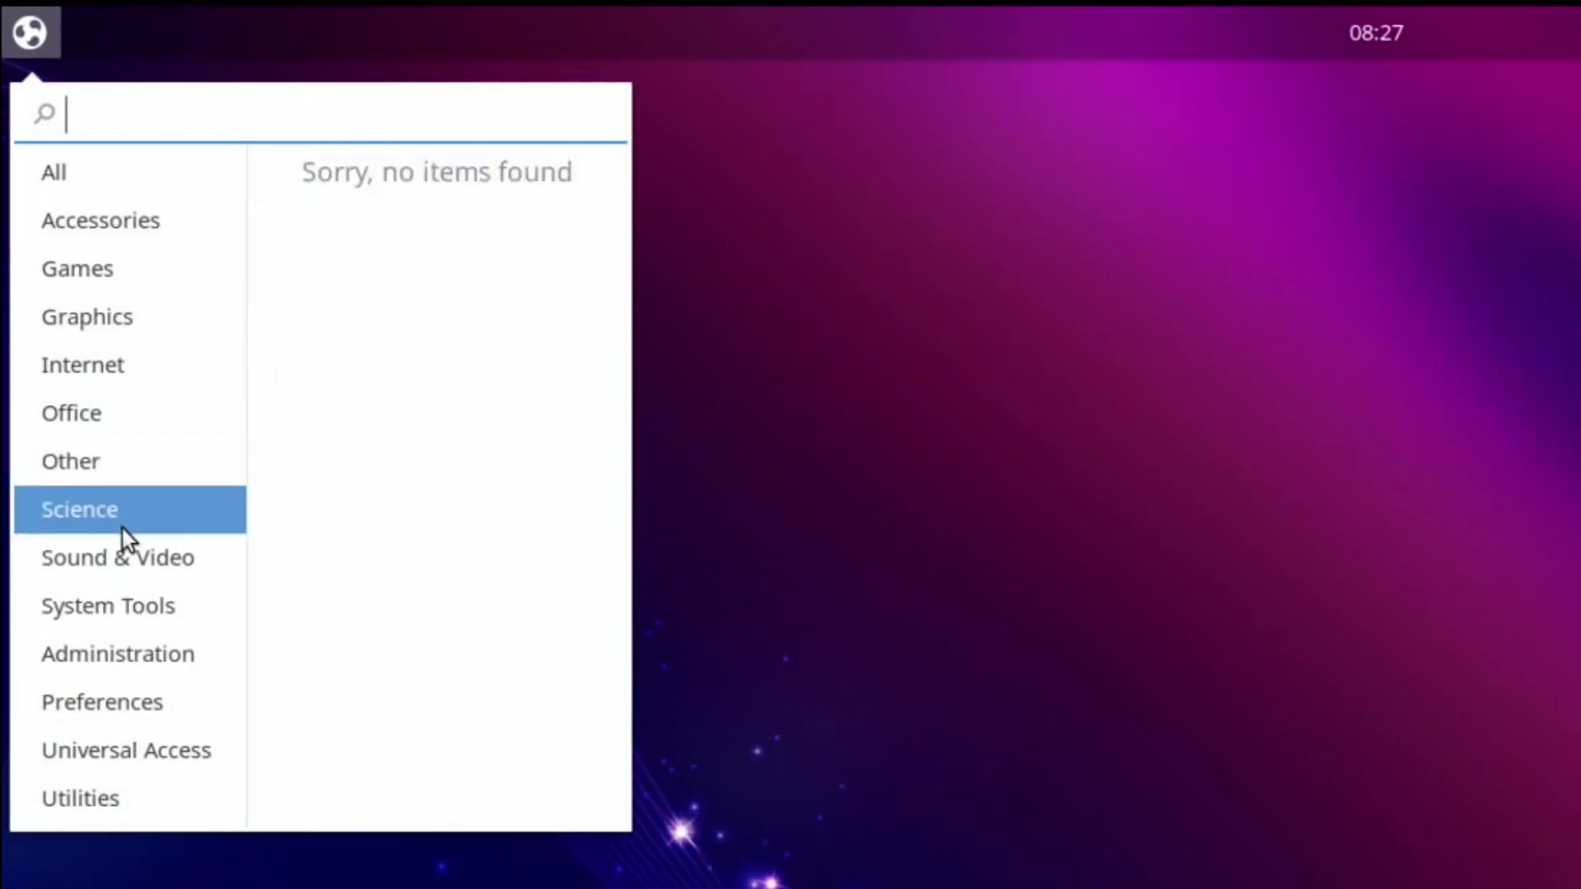
{"action": "left_click", "coordinate": [120, 550]}
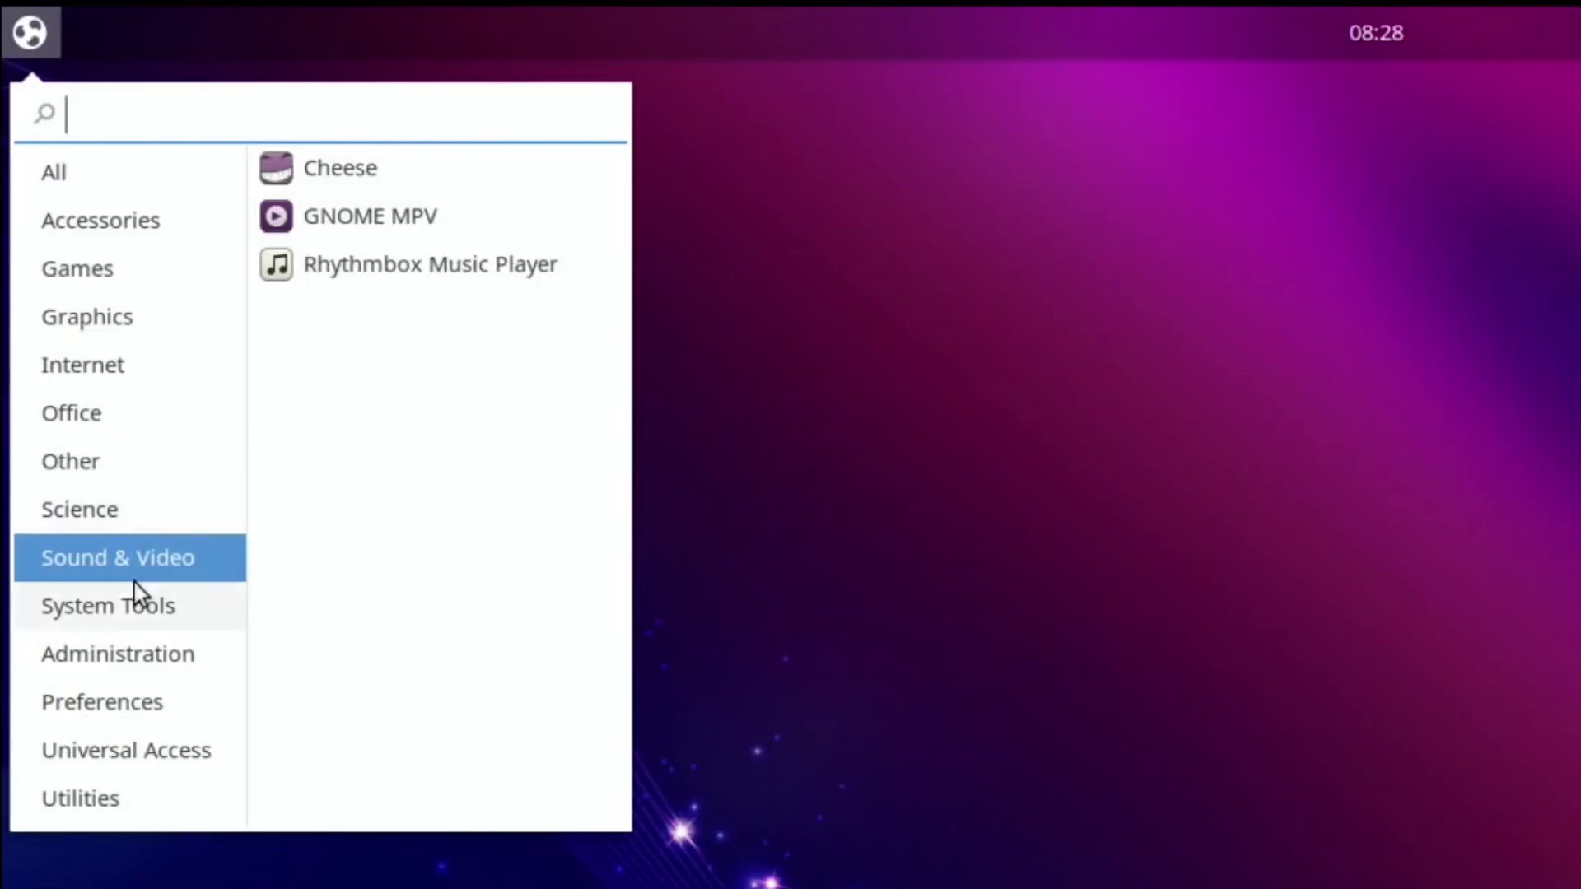
{"action": "left_click", "coordinate": [122, 601]}
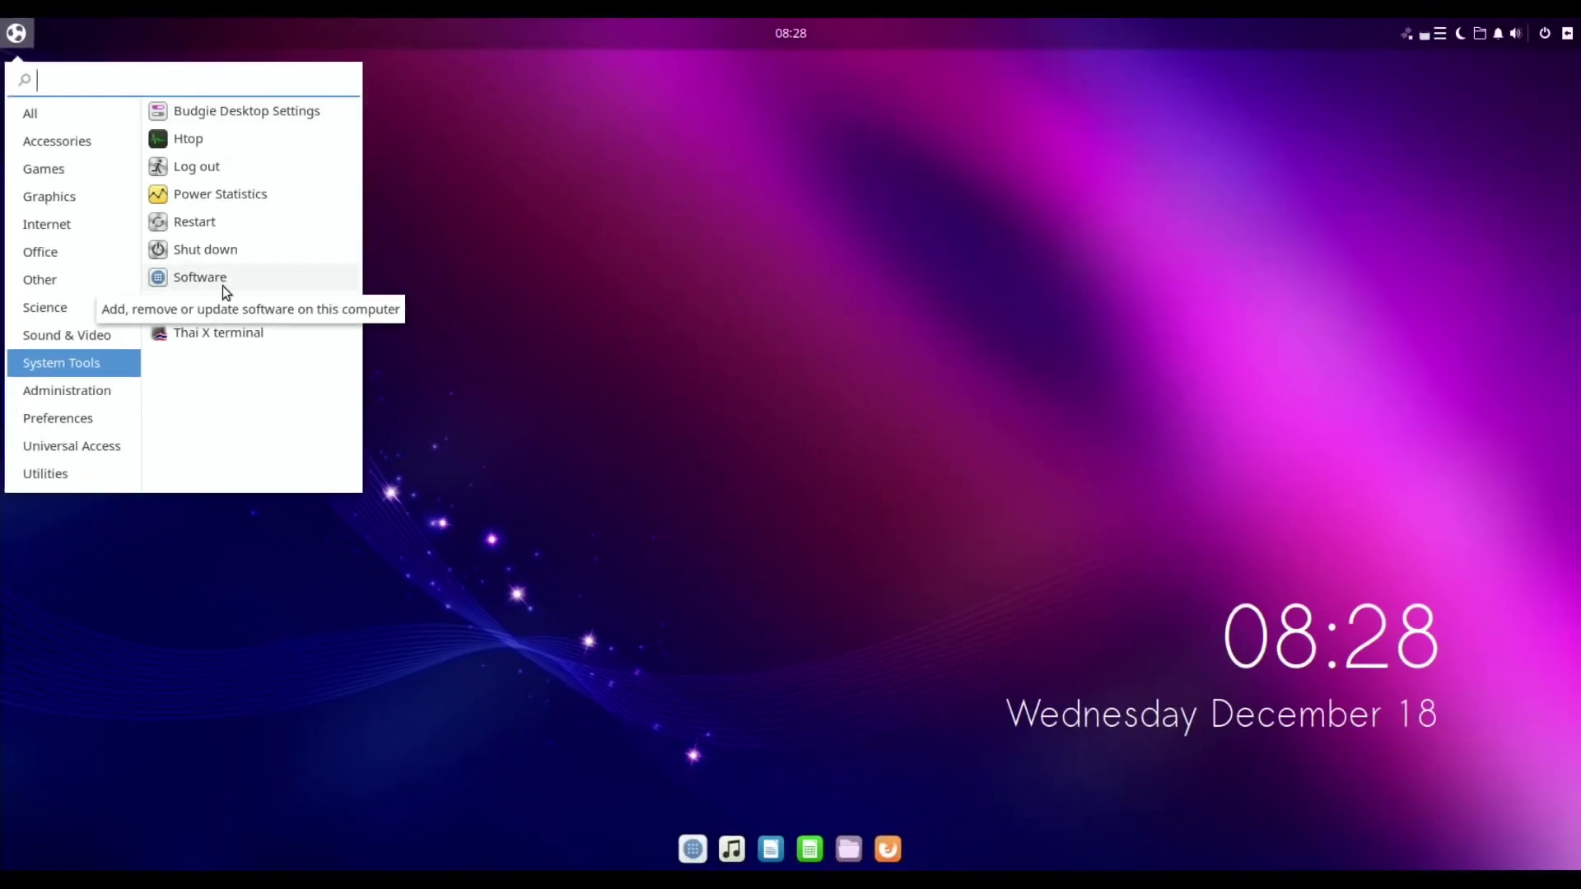
{"action": "left_click", "coordinate": [222, 285]}
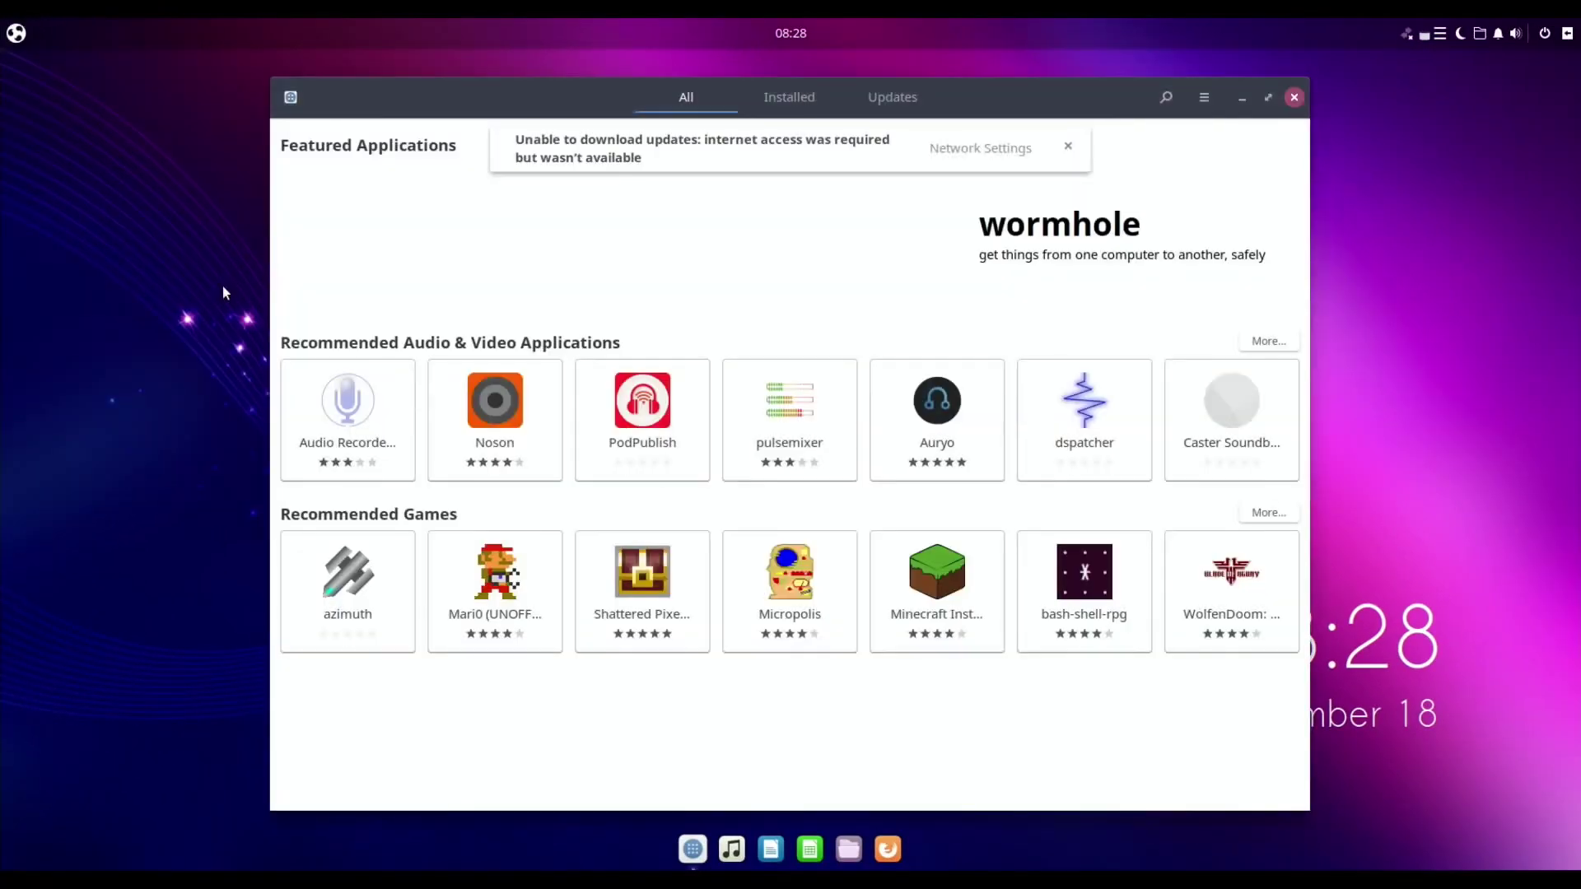
{"action": "left_click", "coordinate": [17, 32]}
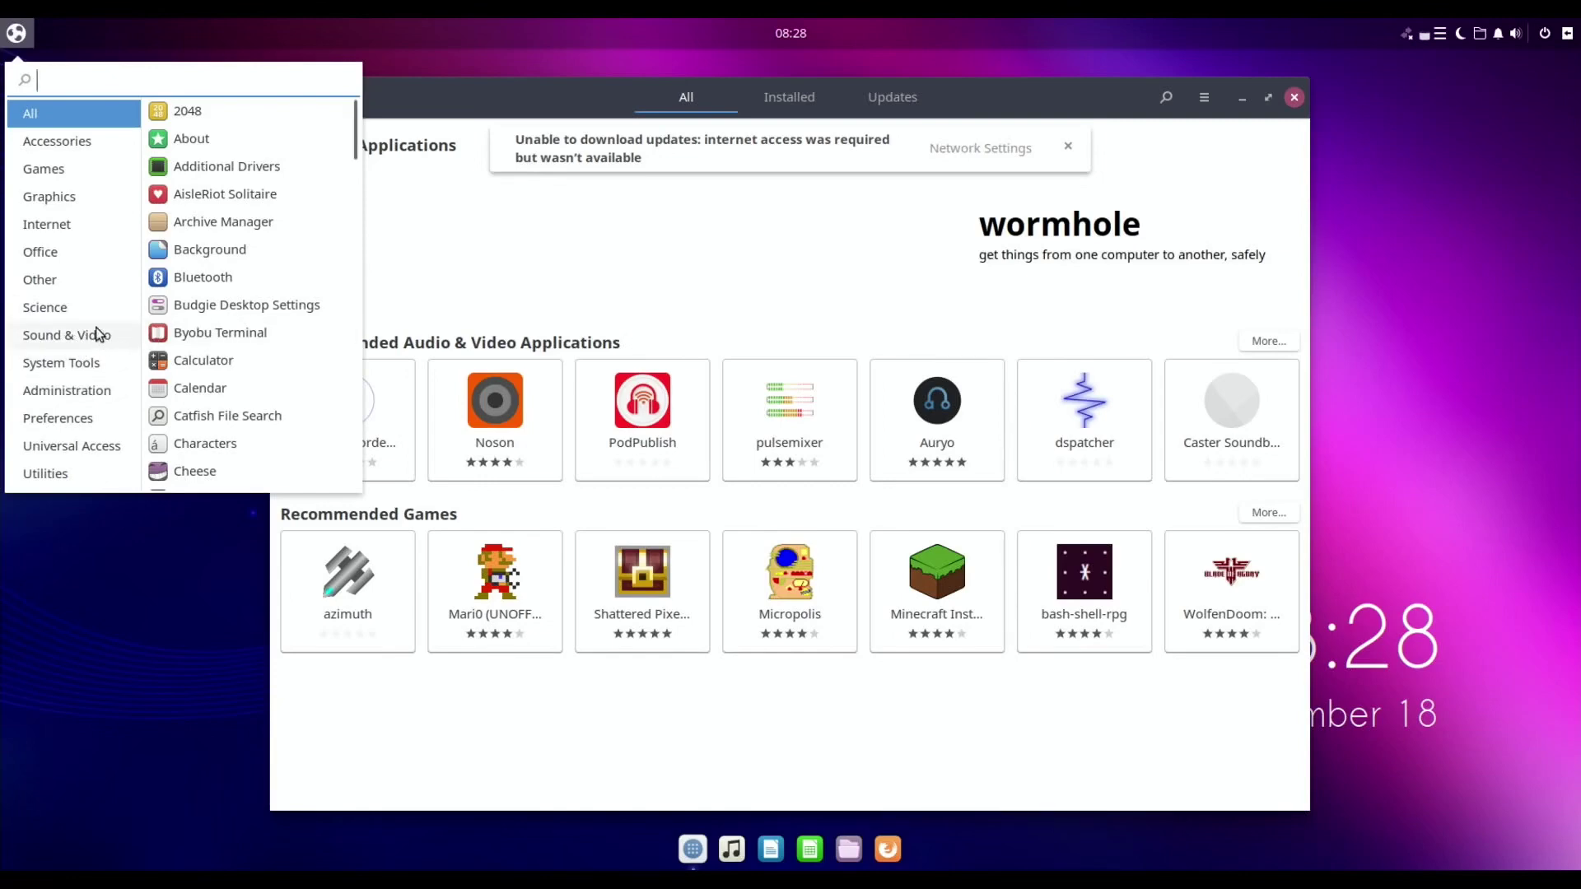
{"action": "left_click", "coordinate": [61, 295]}
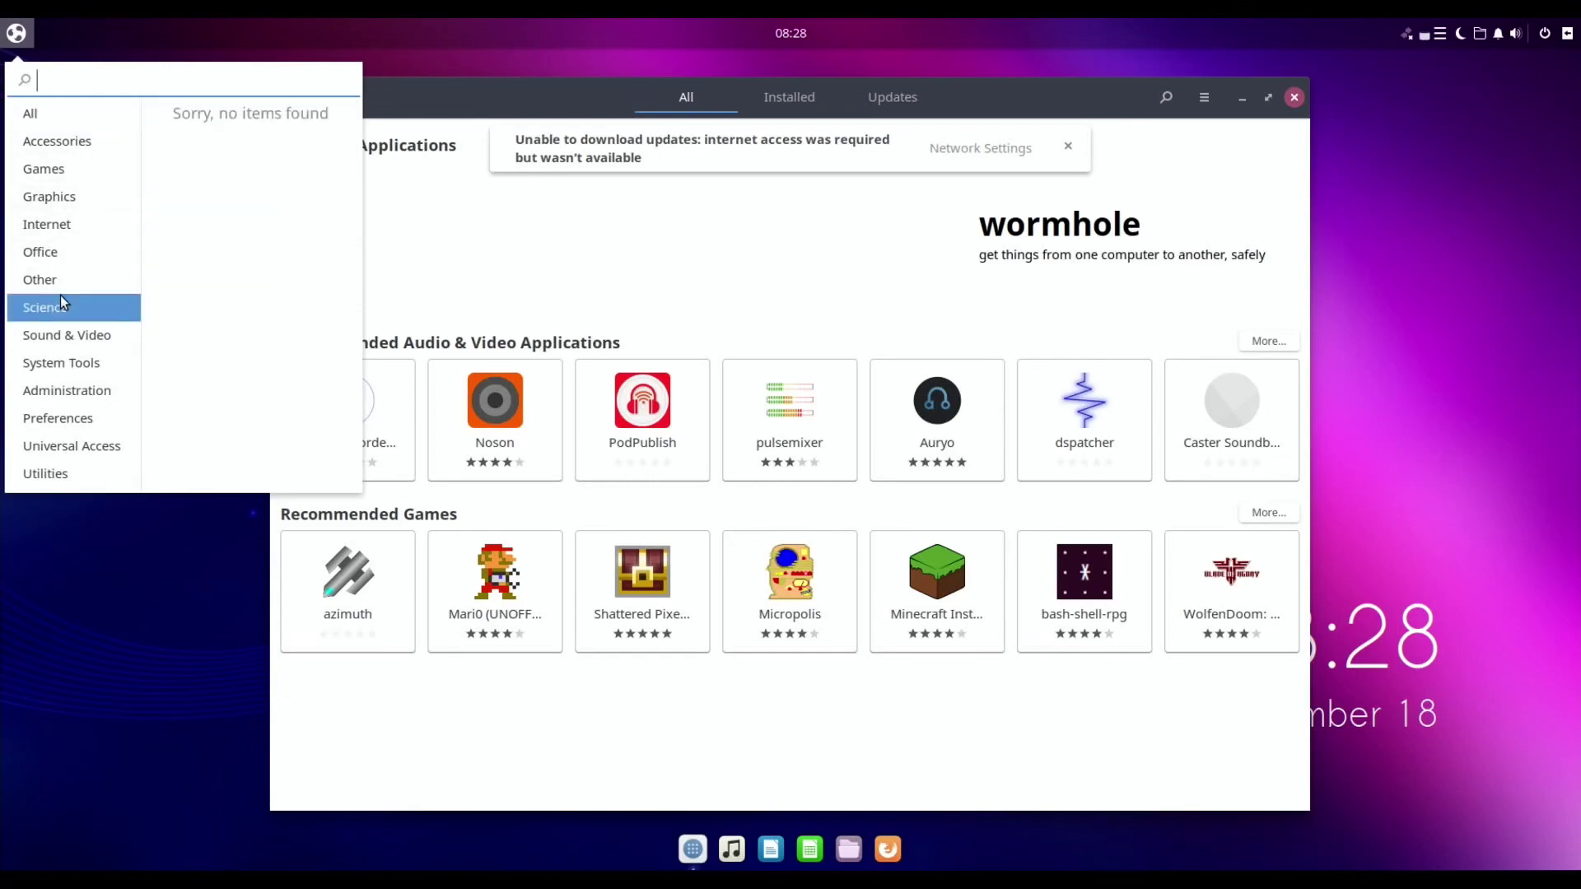
{"action": "left_click", "coordinate": [53, 329]}
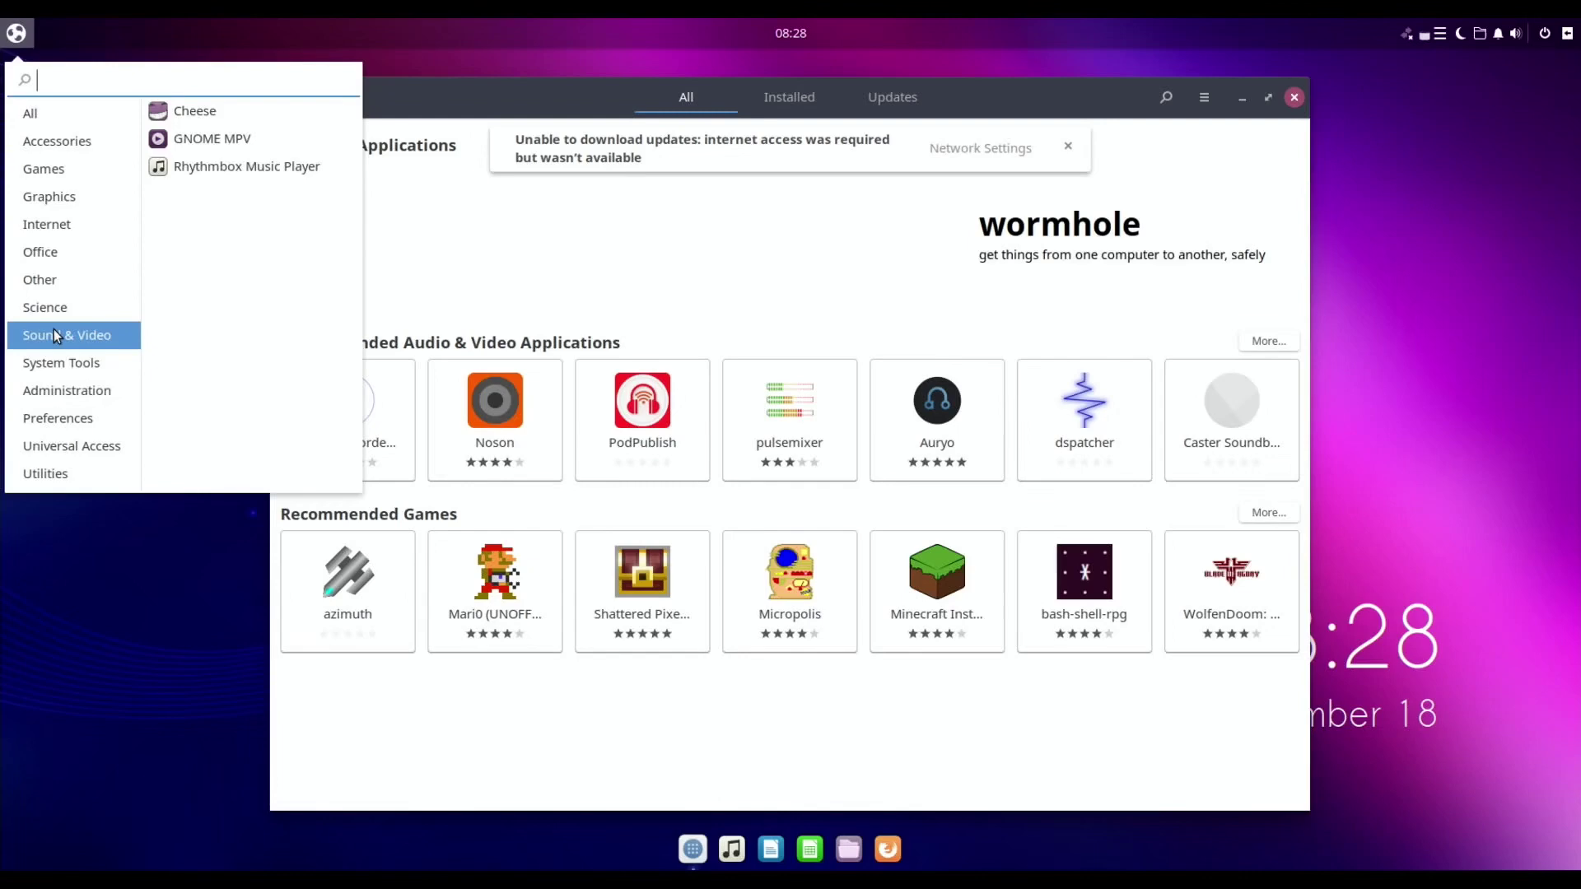
{"action": "left_click", "coordinate": [69, 372]}
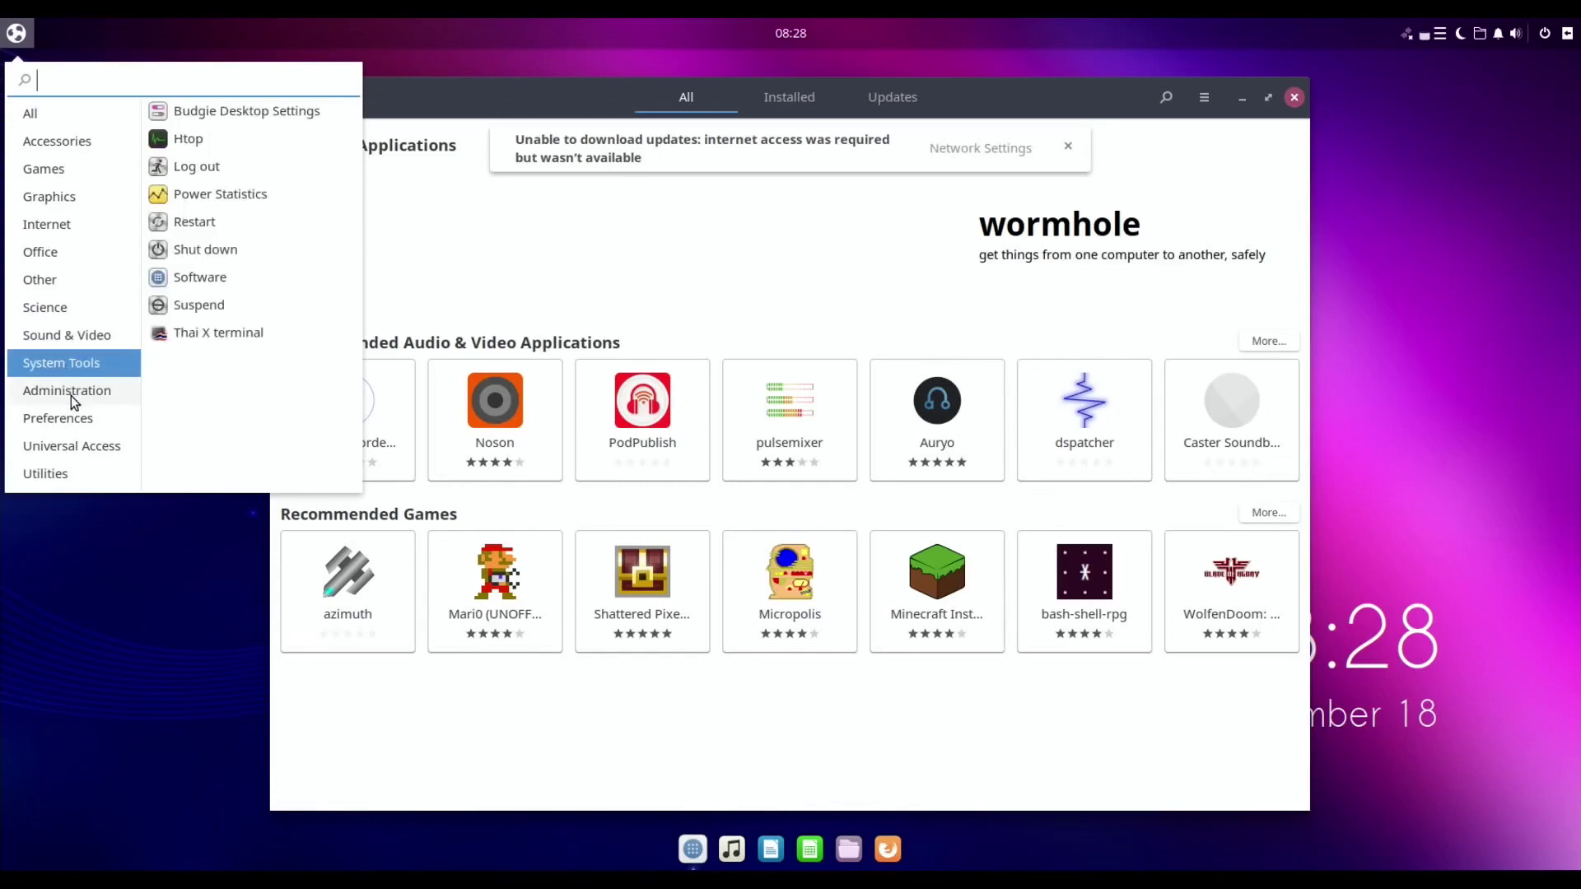
{"action": "left_click", "coordinate": [70, 395]}
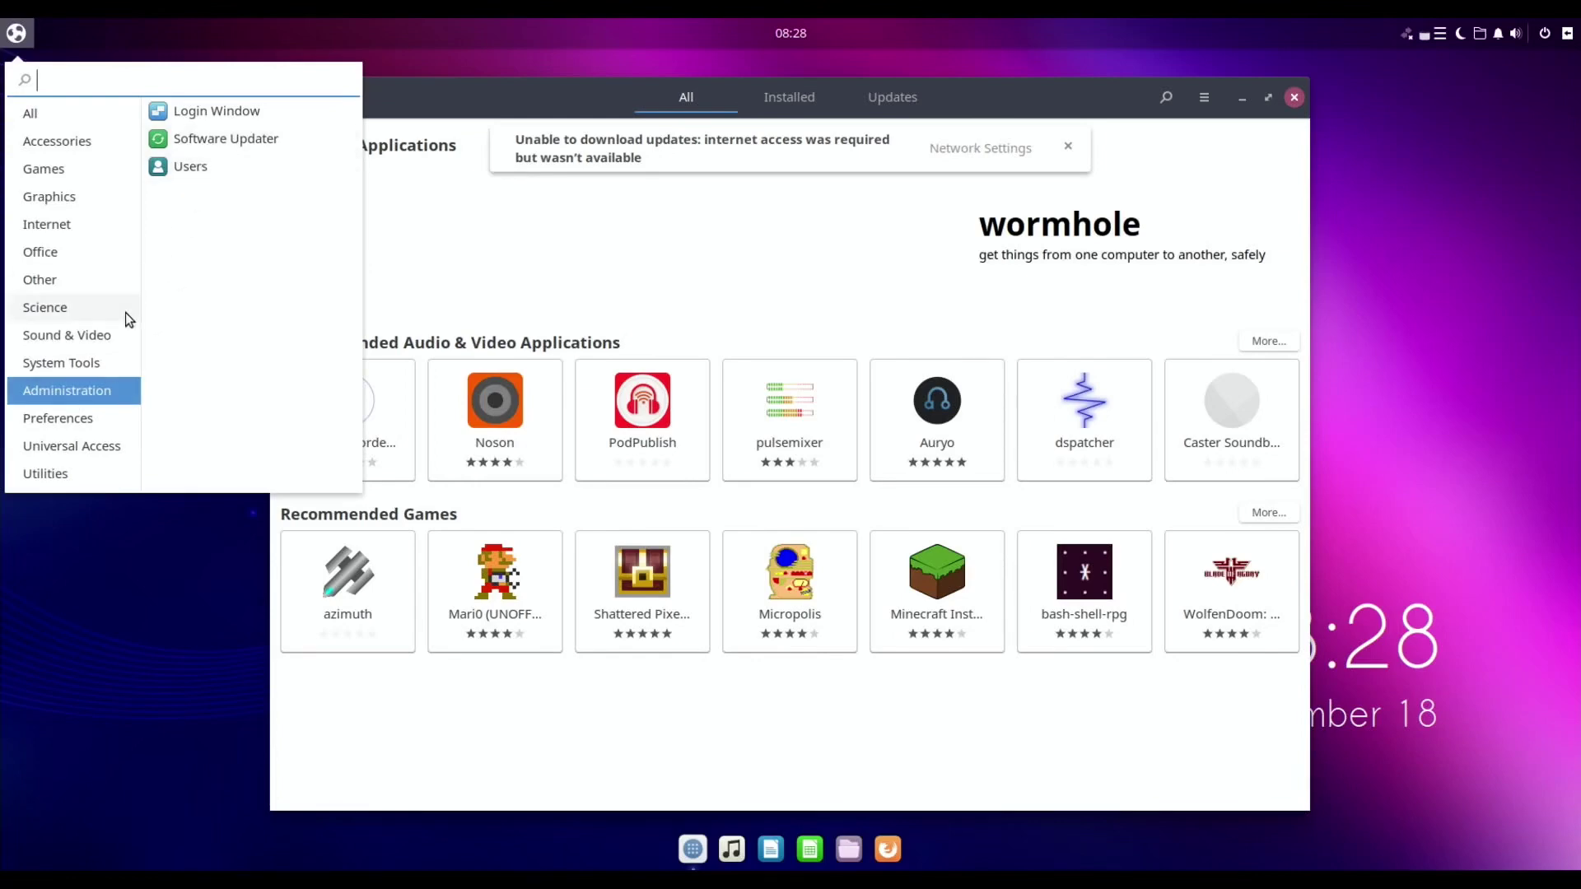
{"action": "left_click", "coordinate": [93, 411]}
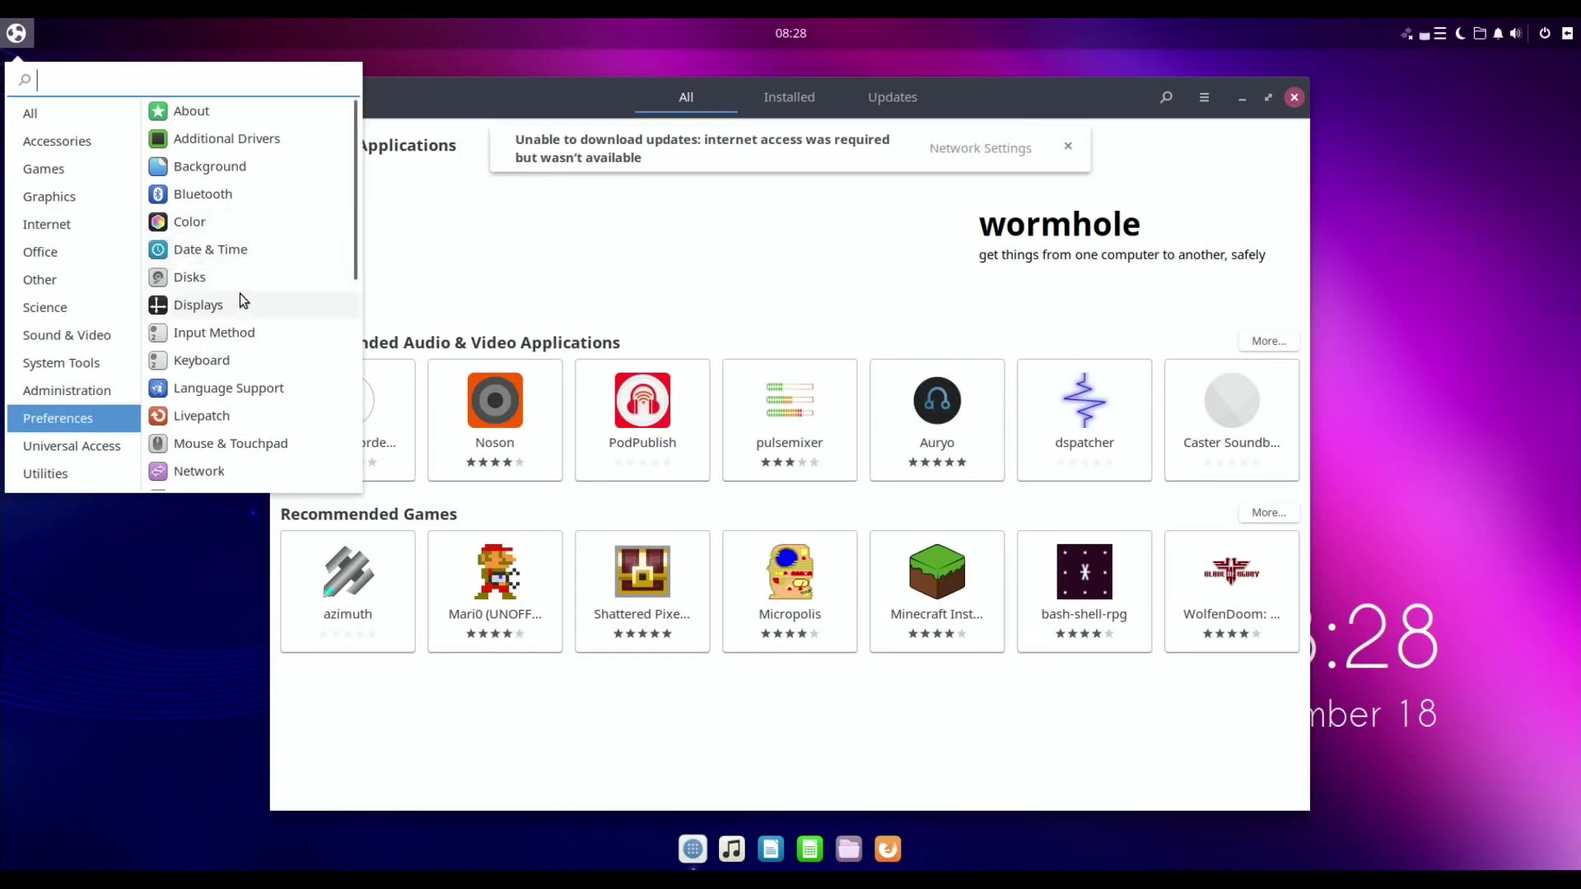
{"action": "scroll", "coordinate": [258, 343], "scroll_direction": "down", "scroll_amount": 5}
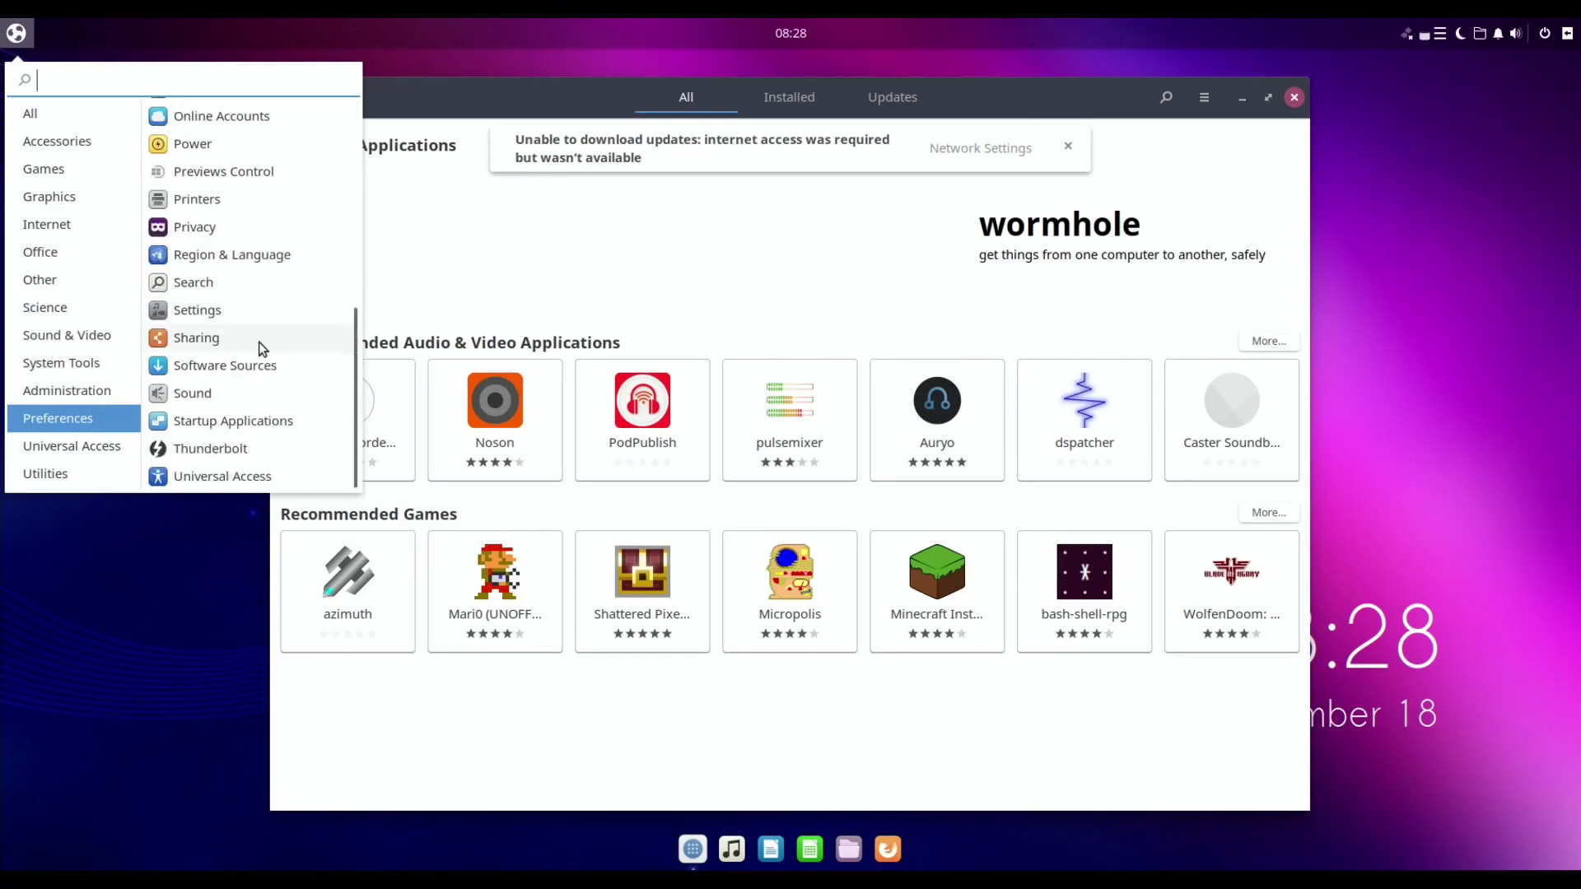
{"action": "left_click", "coordinate": [71, 447]}
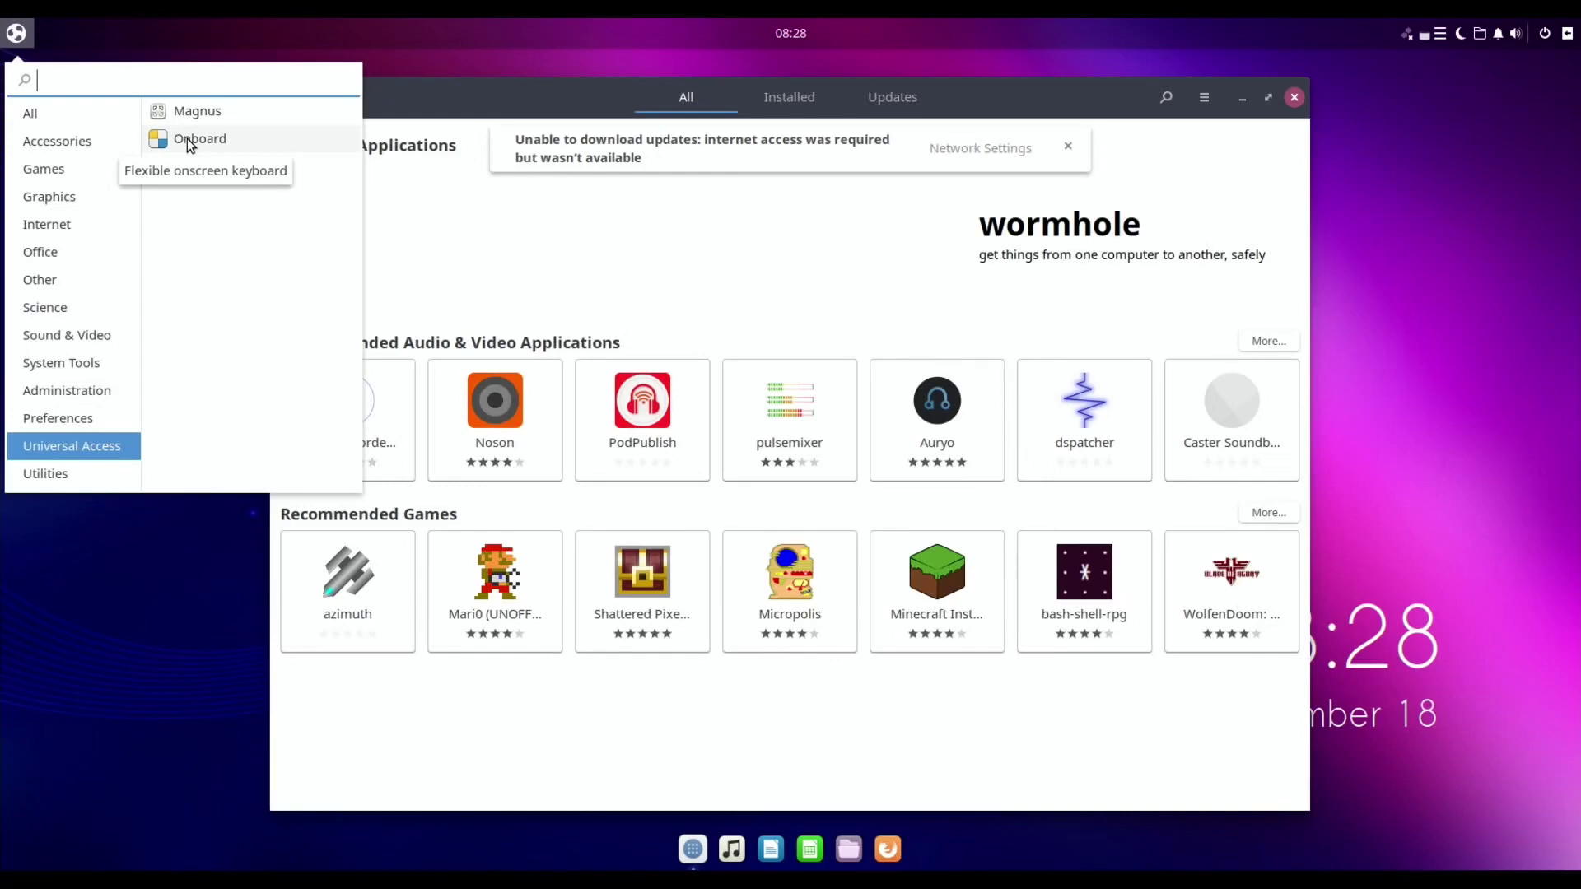
{"action": "left_click", "coordinate": [67, 471]}
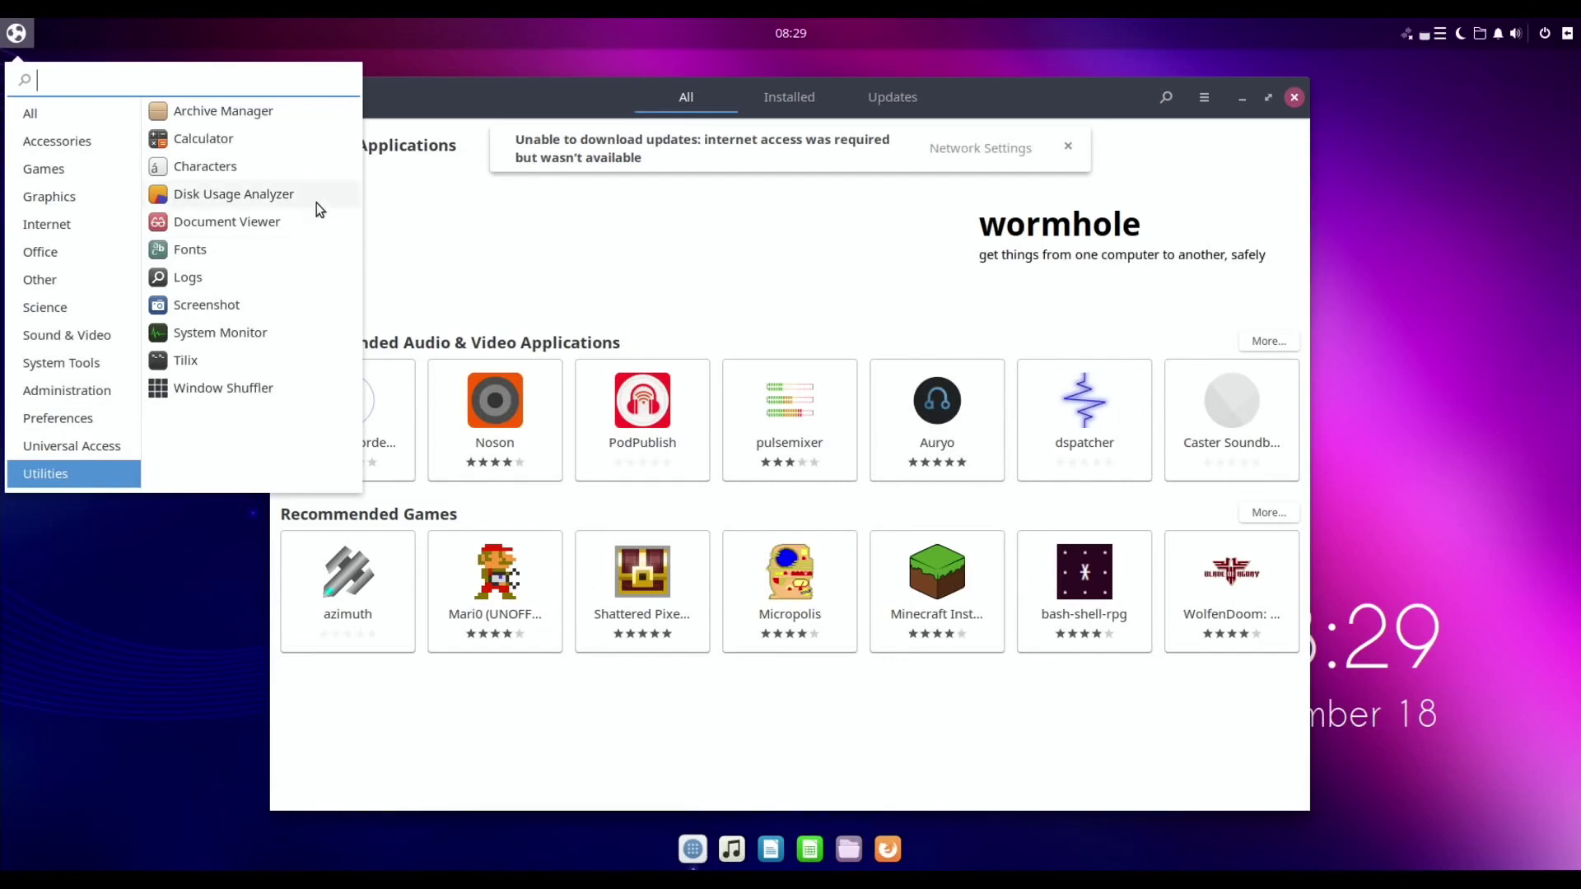
{"action": "left_click", "coordinate": [450, 85]}
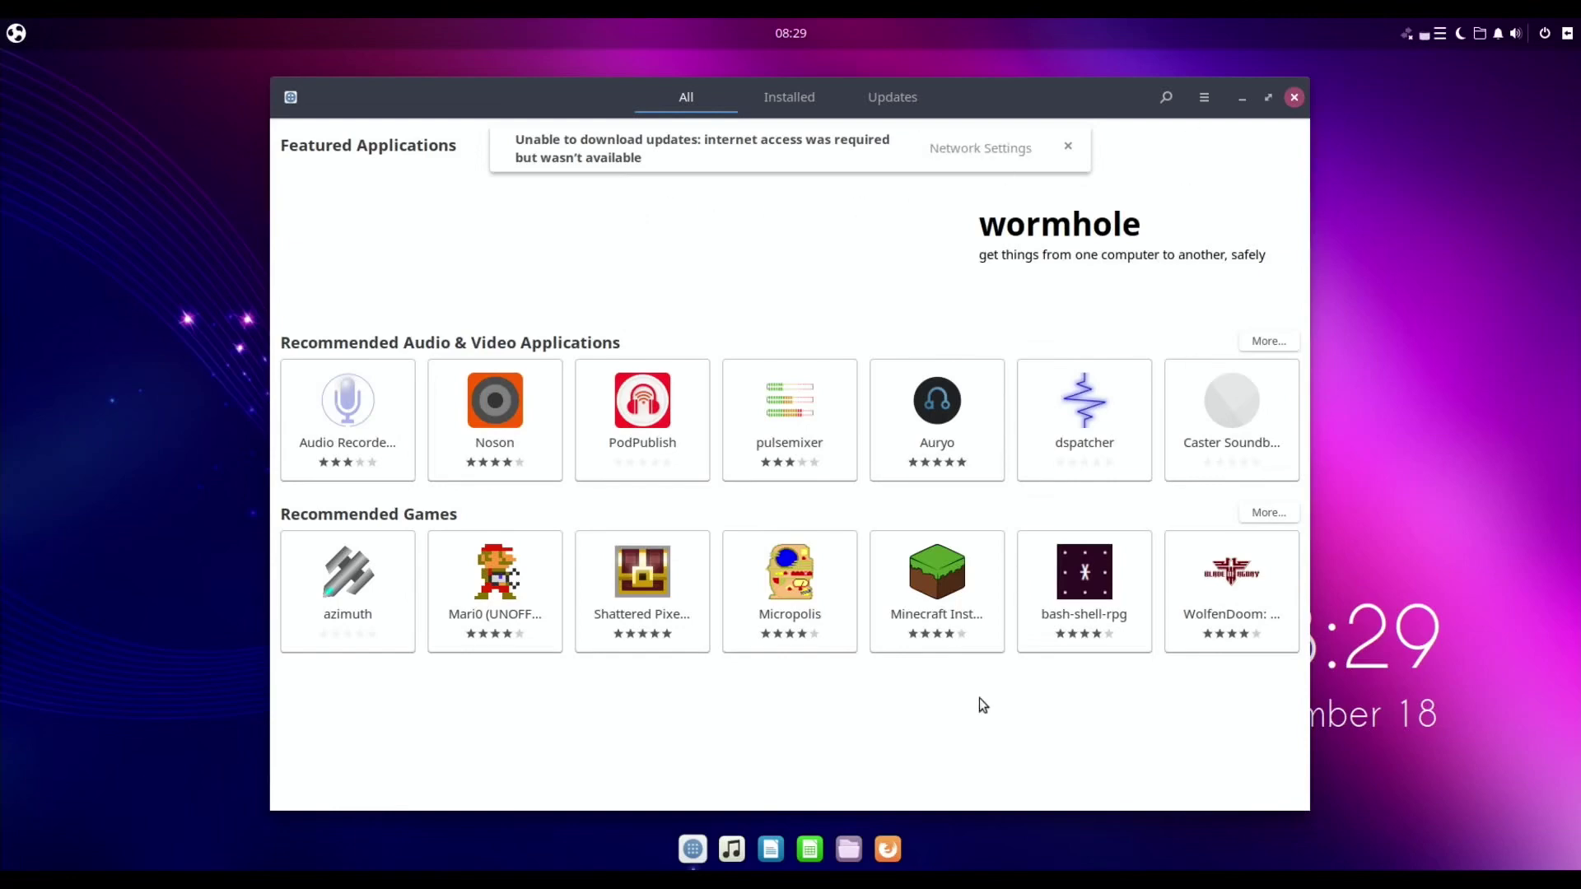
{"action": "left_click", "coordinate": [889, 848]}
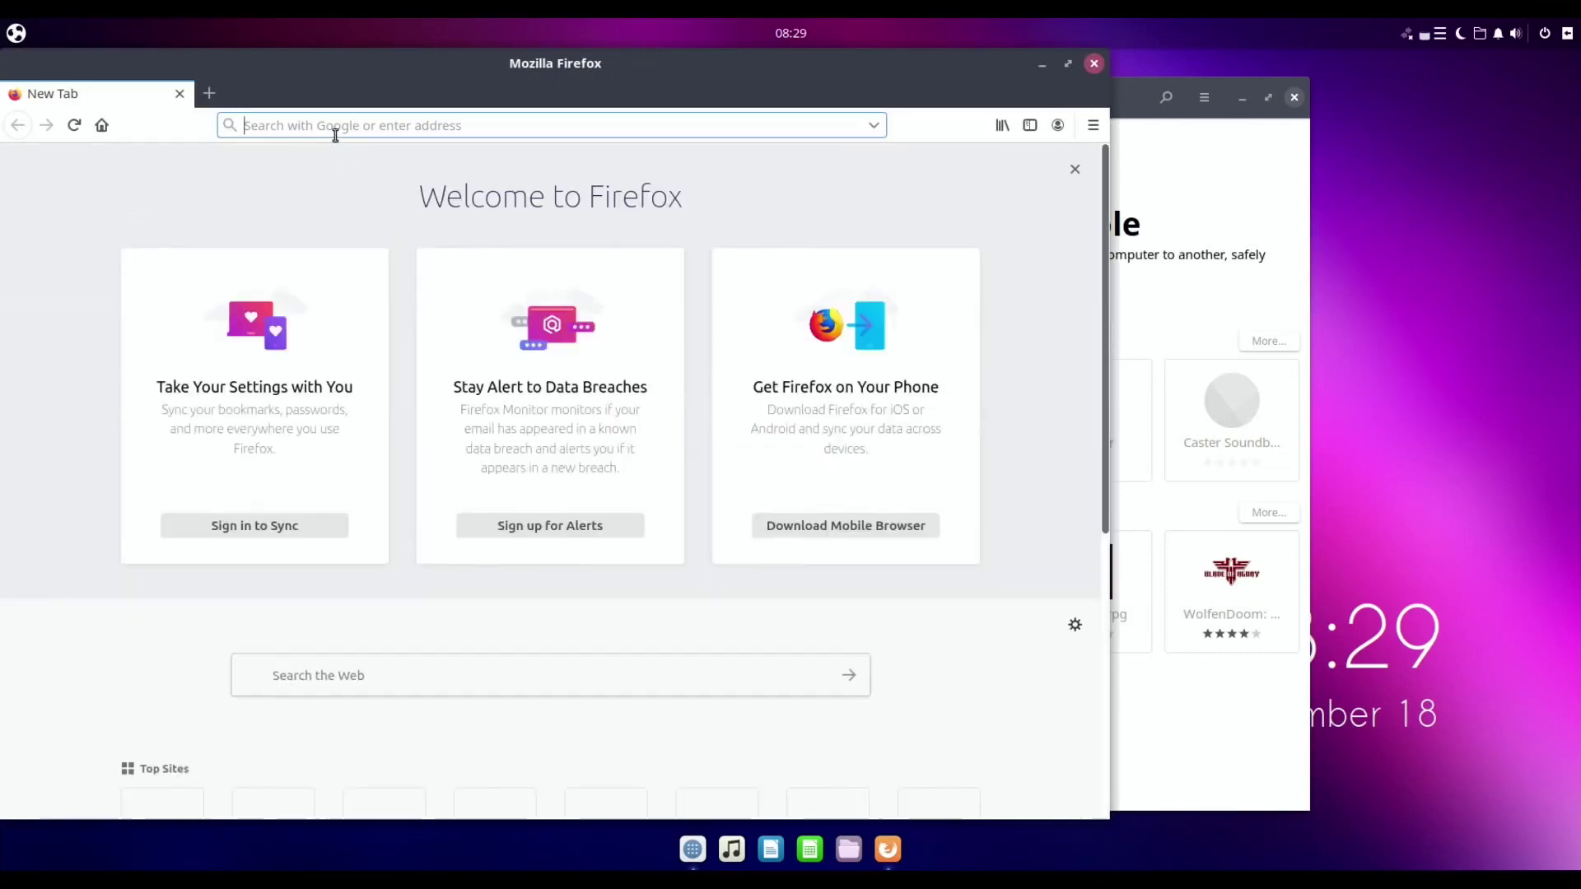
{"action": "type", "text": "bbc"}
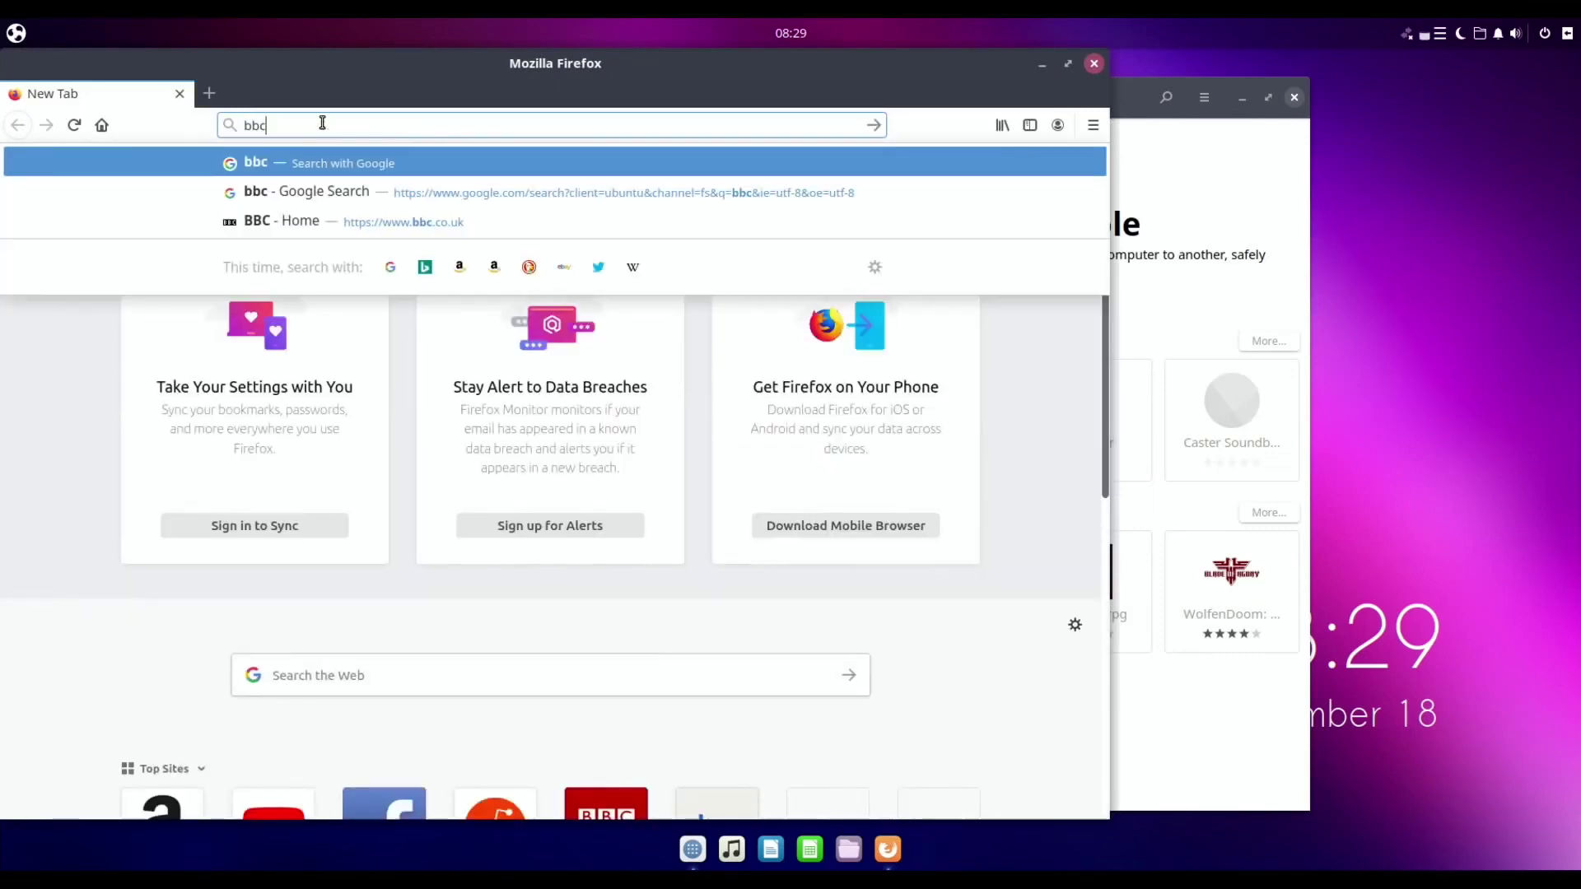
{"action": "key", "text": "Return"}
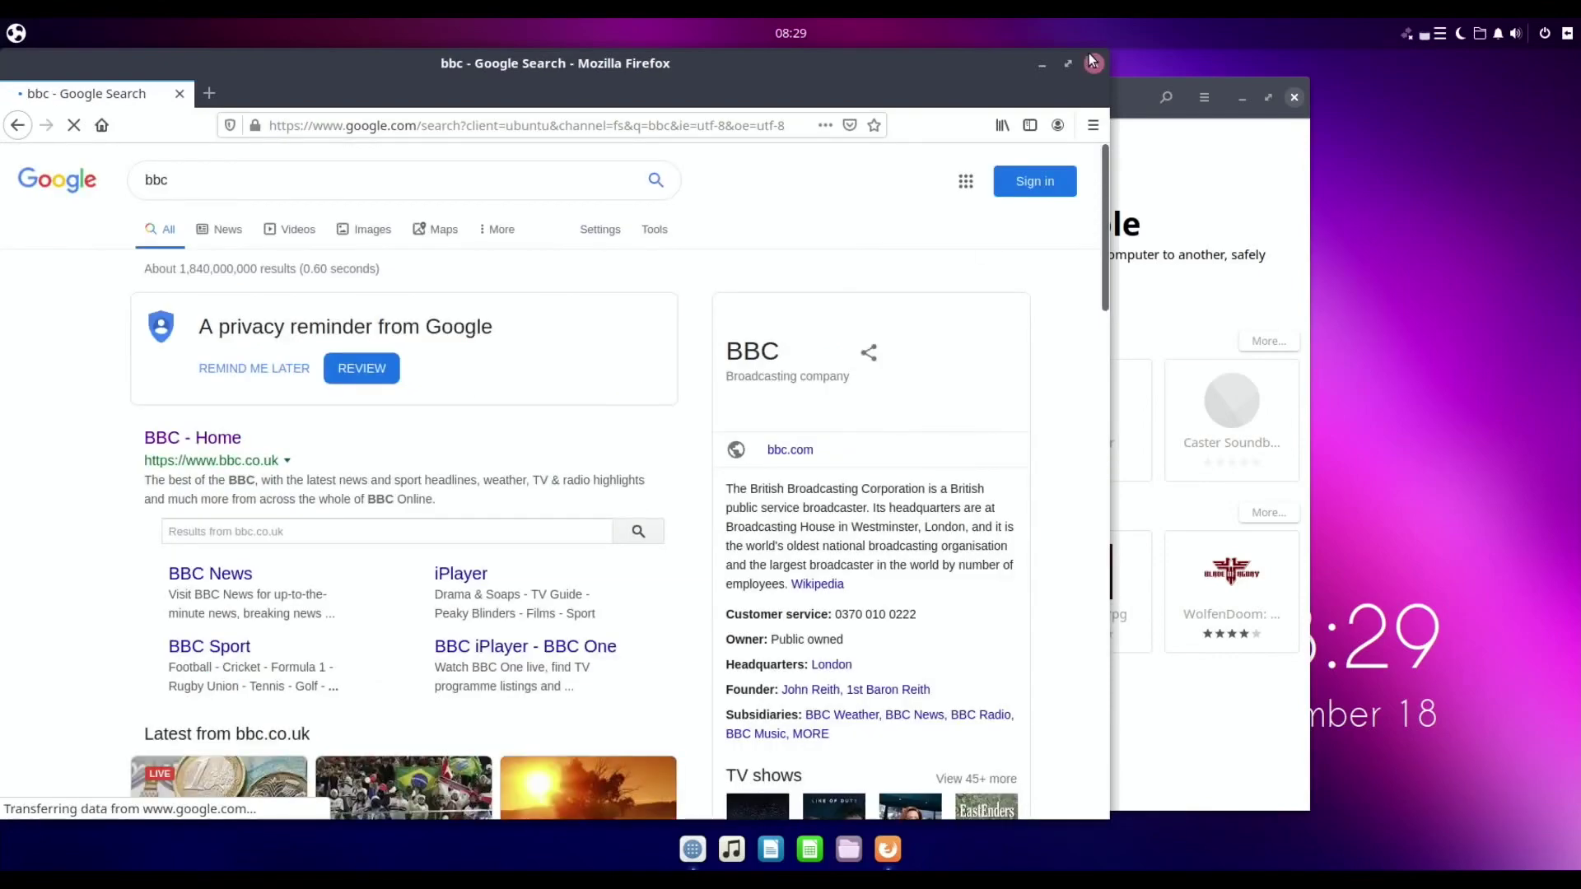
{"action": "left_click", "coordinate": [1092, 62]}
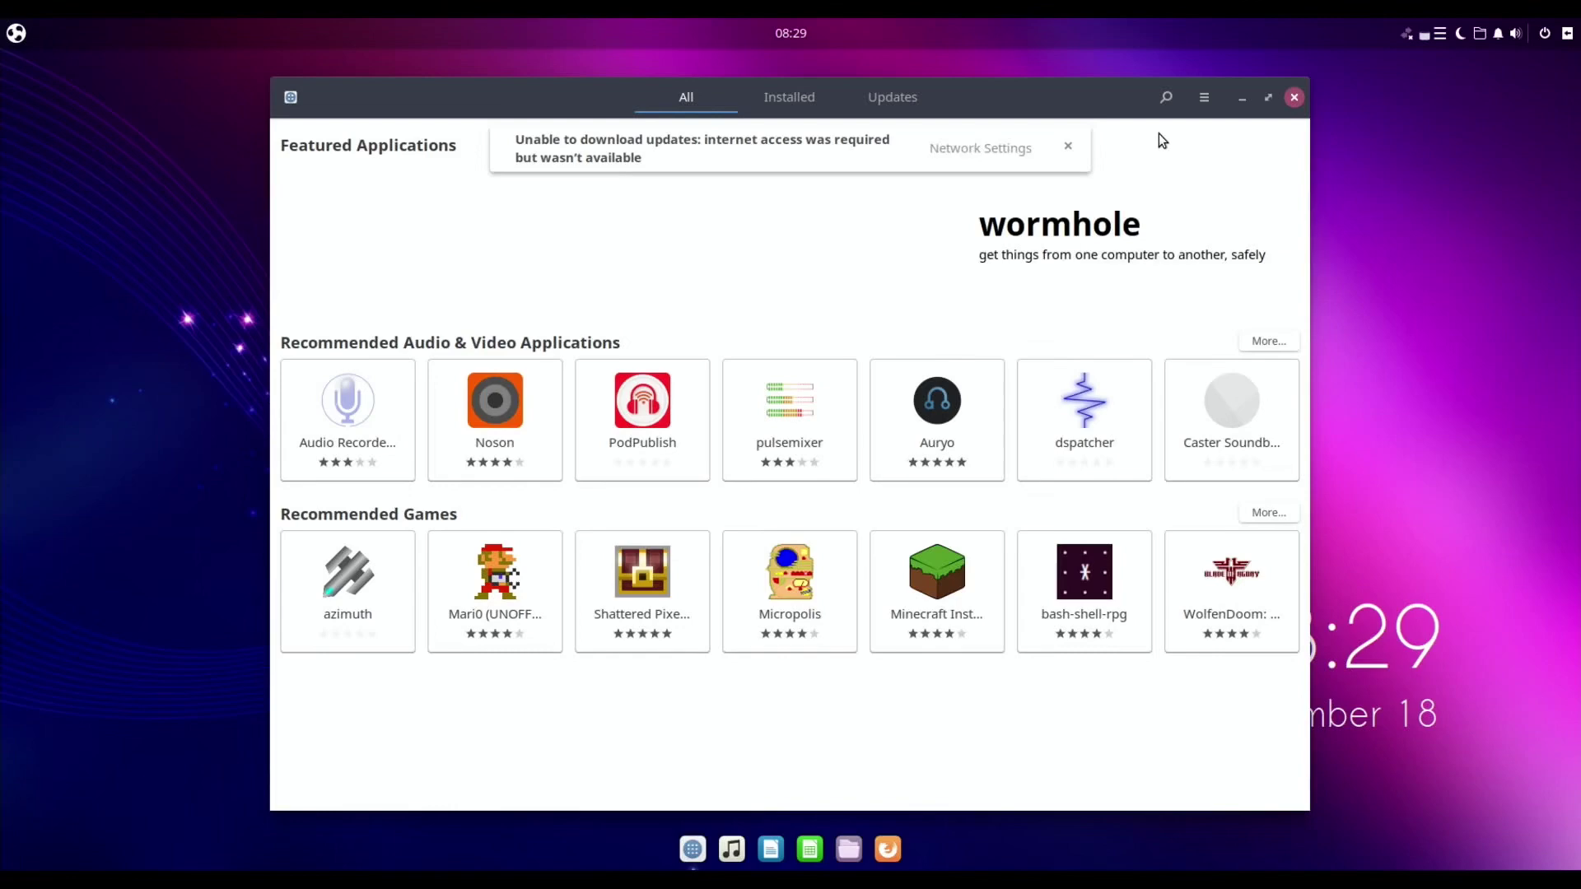
Step: Search Ubuntu Software for 'emulator' and scroll through the matching results
{"action": "left_click", "coordinate": [1165, 99]}
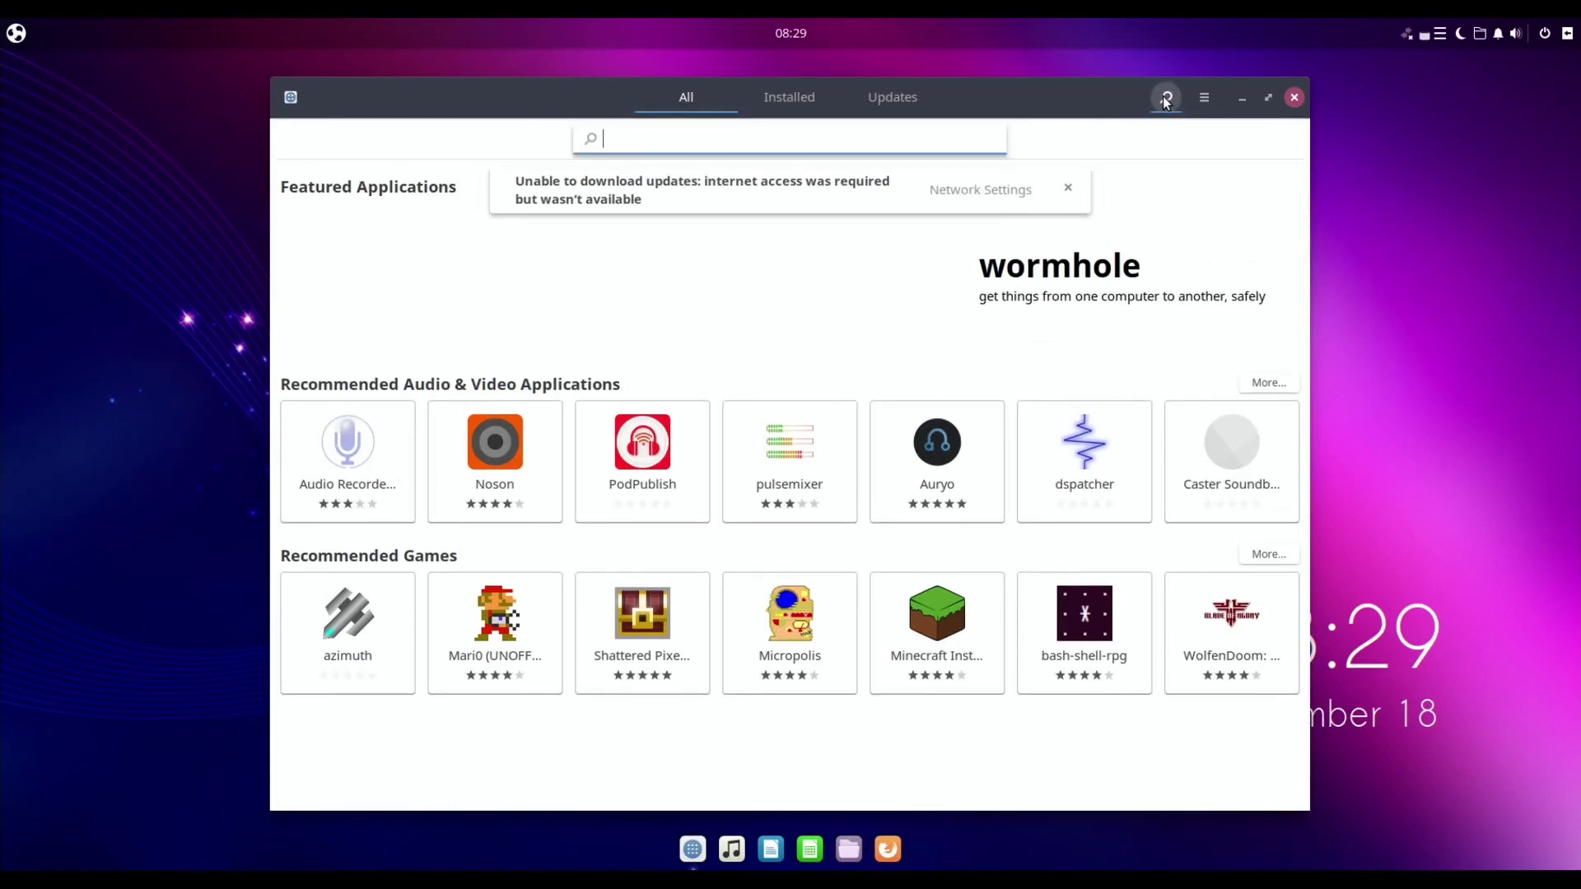
{"action": "type", "text": "emul"}
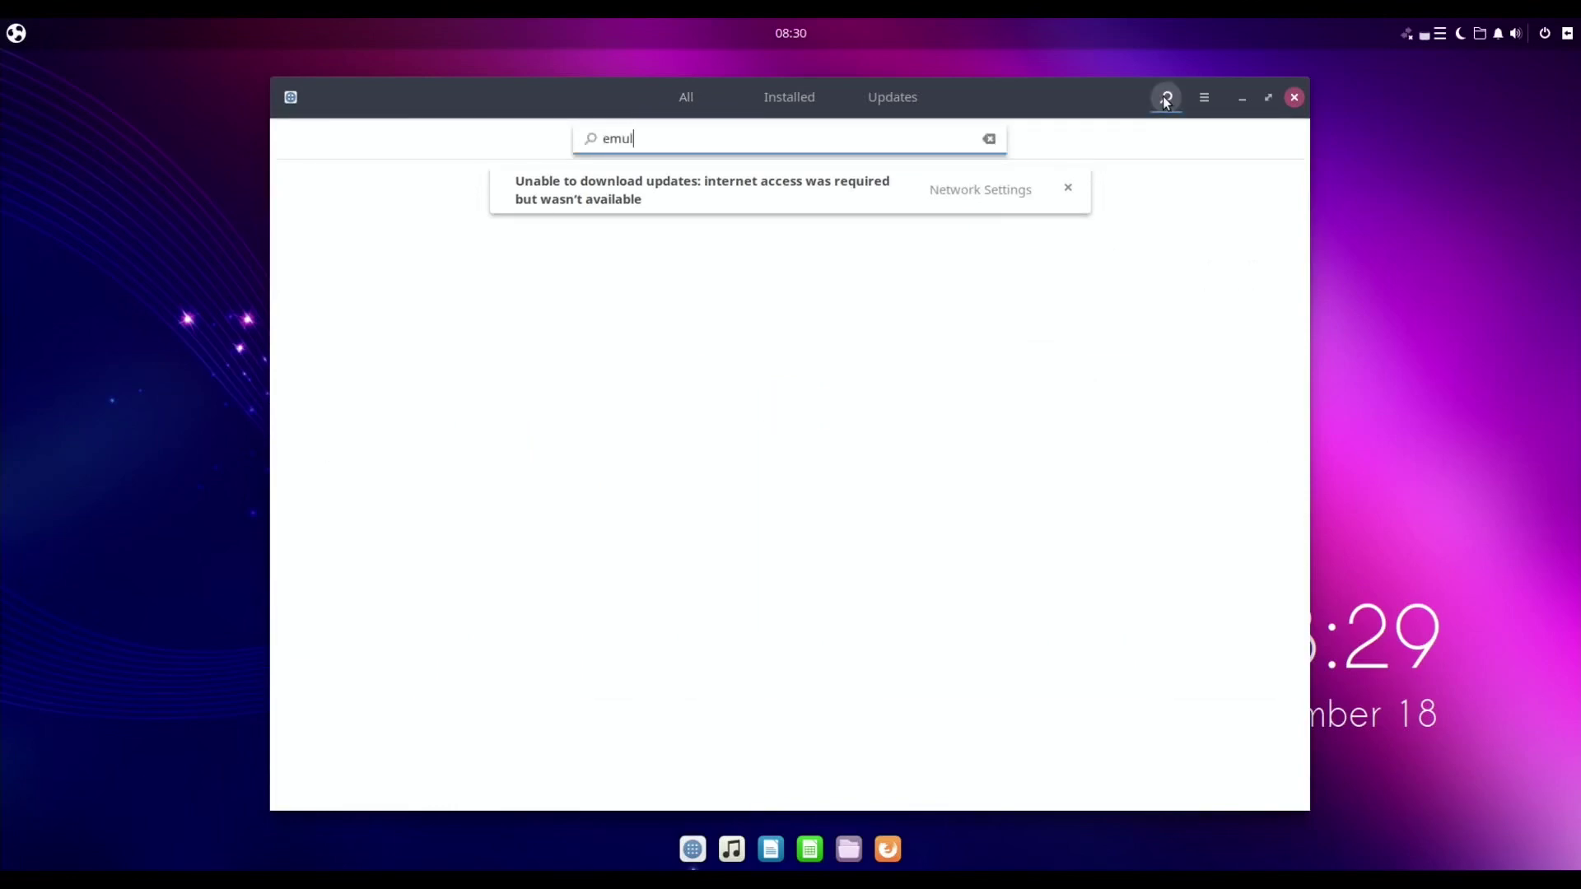
{"action": "type", "text": "ator"}
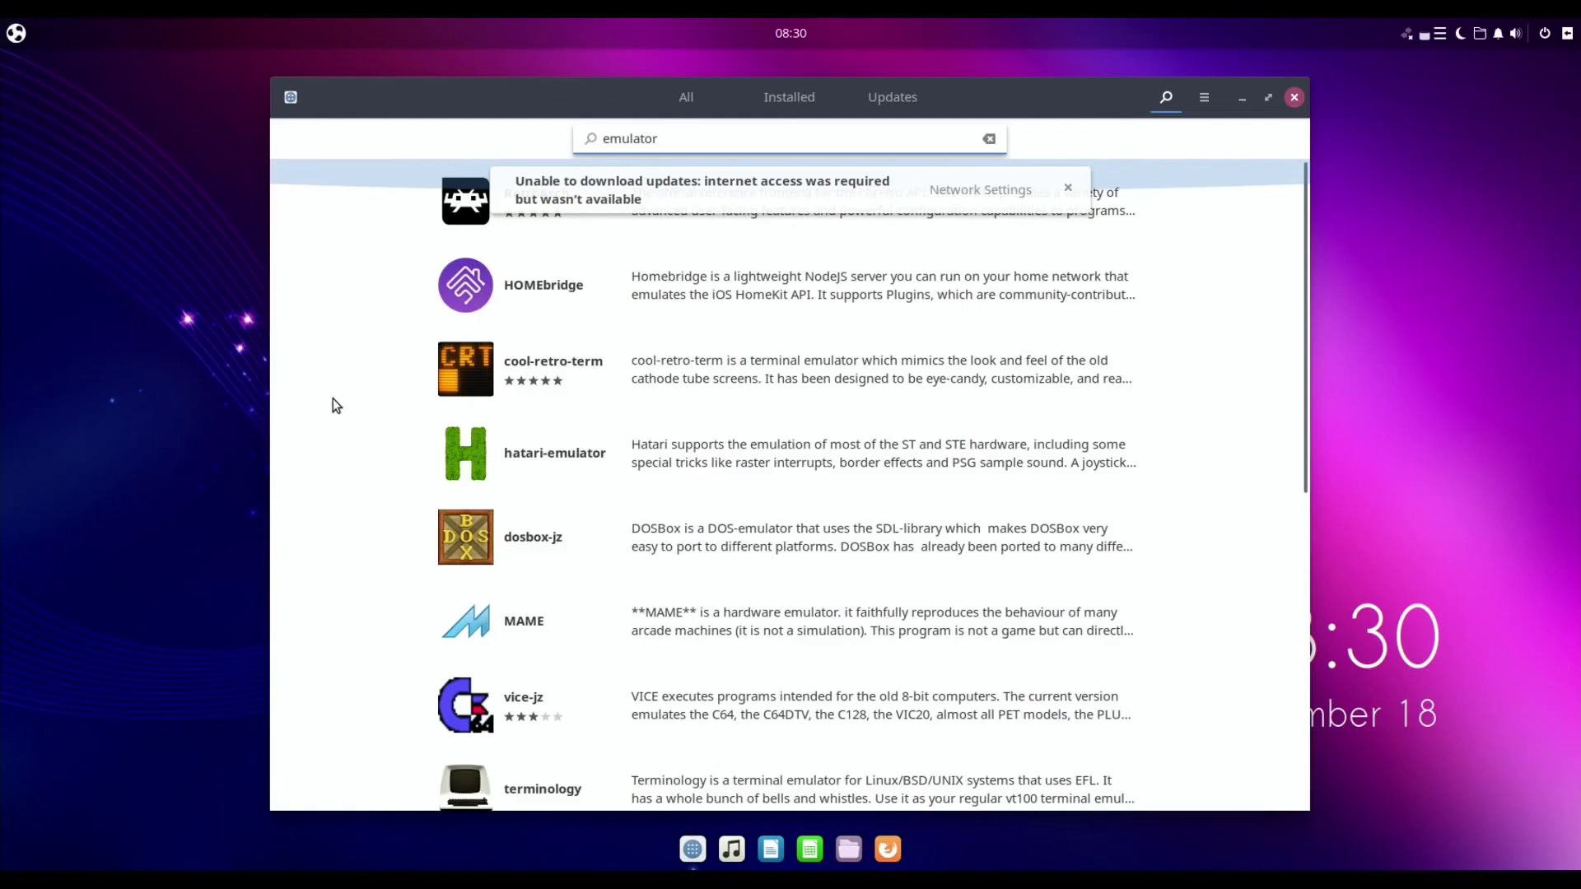
{"action": "scroll", "coordinate": [333, 398], "scroll_direction": "down", "scroll_amount": 6}
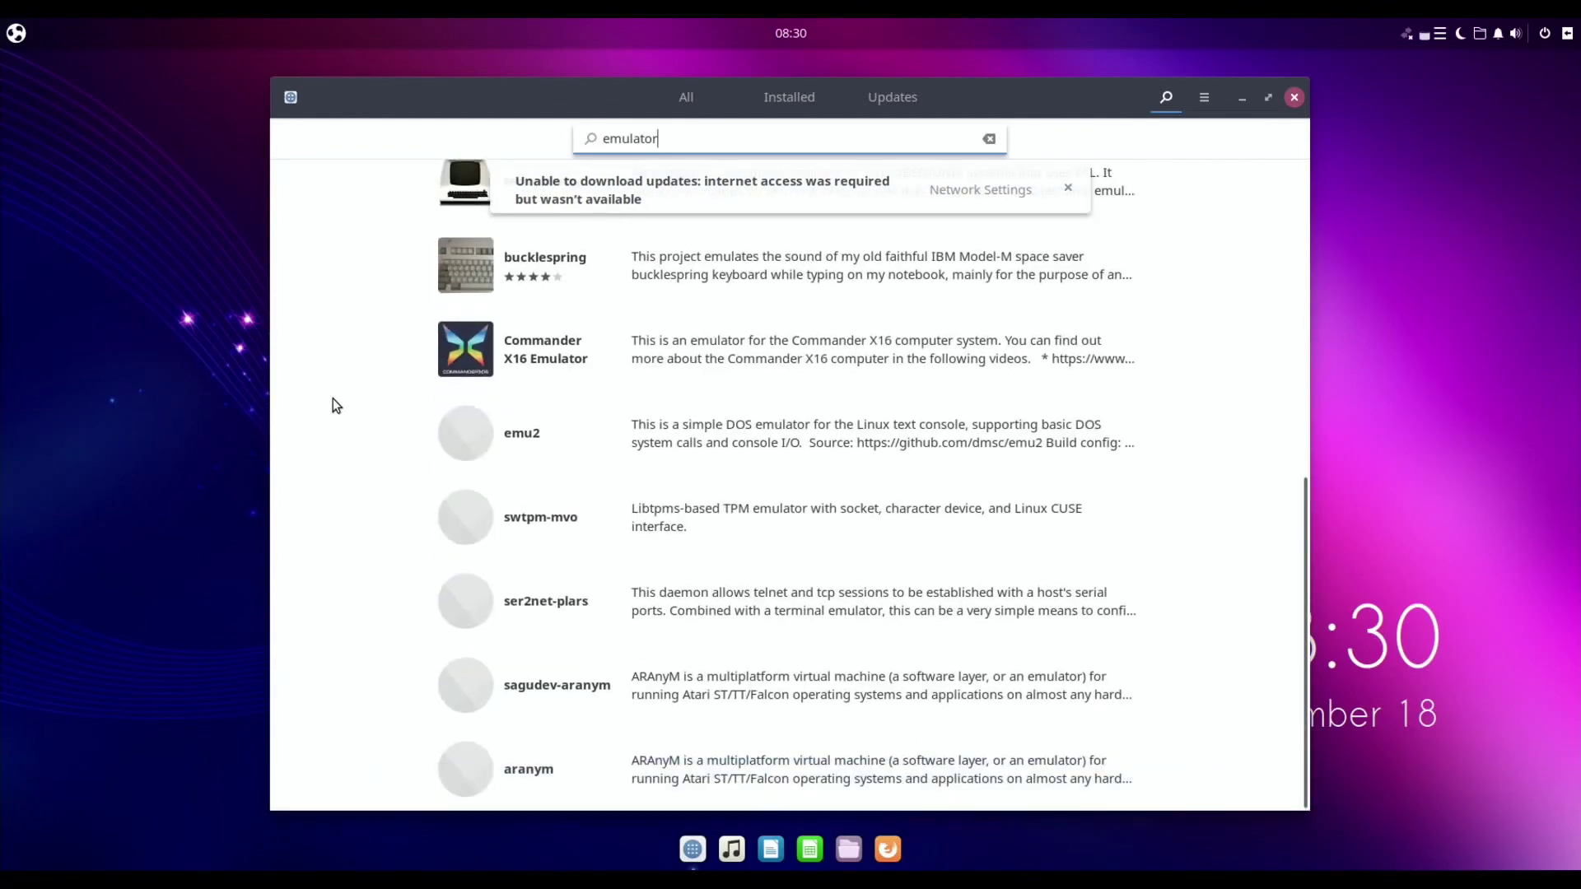
{"action": "scroll", "coordinate": [333, 399], "scroll_direction": "up", "scroll_amount": 5}
{"action": "scroll", "coordinate": [333, 398], "scroll_direction": "down", "scroll_amount": 5}
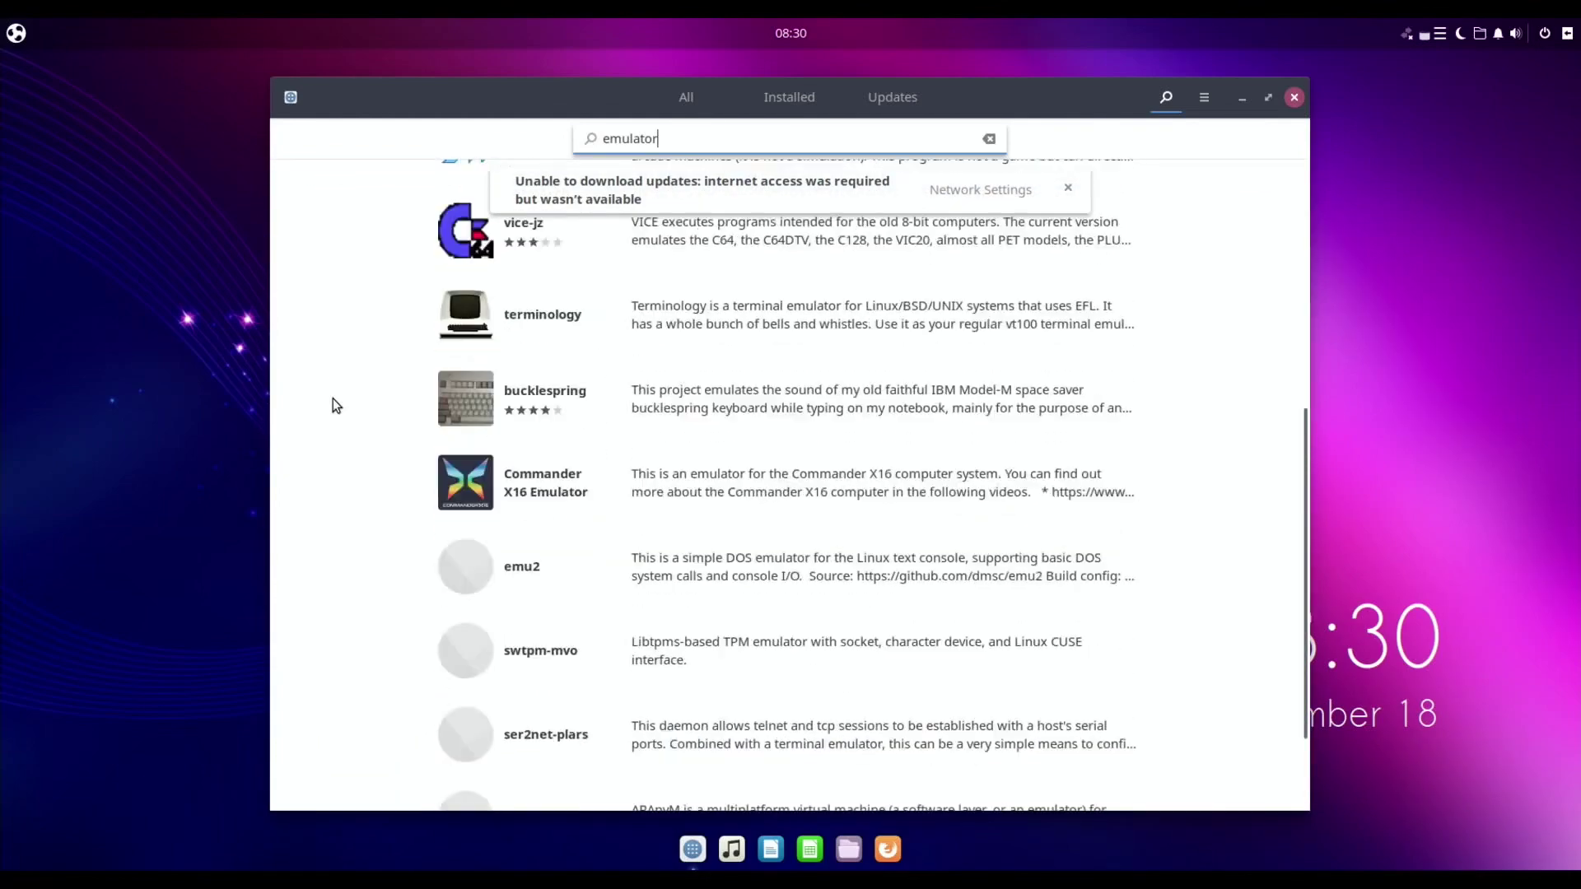
{"action": "scroll", "coordinate": [333, 398], "scroll_direction": "up", "scroll_amount": 5}
{"action": "scroll", "coordinate": [332, 399], "scroll_direction": "down", "scroll_amount": 4}
{"action": "scroll", "coordinate": [333, 399], "scroll_direction": "down", "scroll_amount": 2}
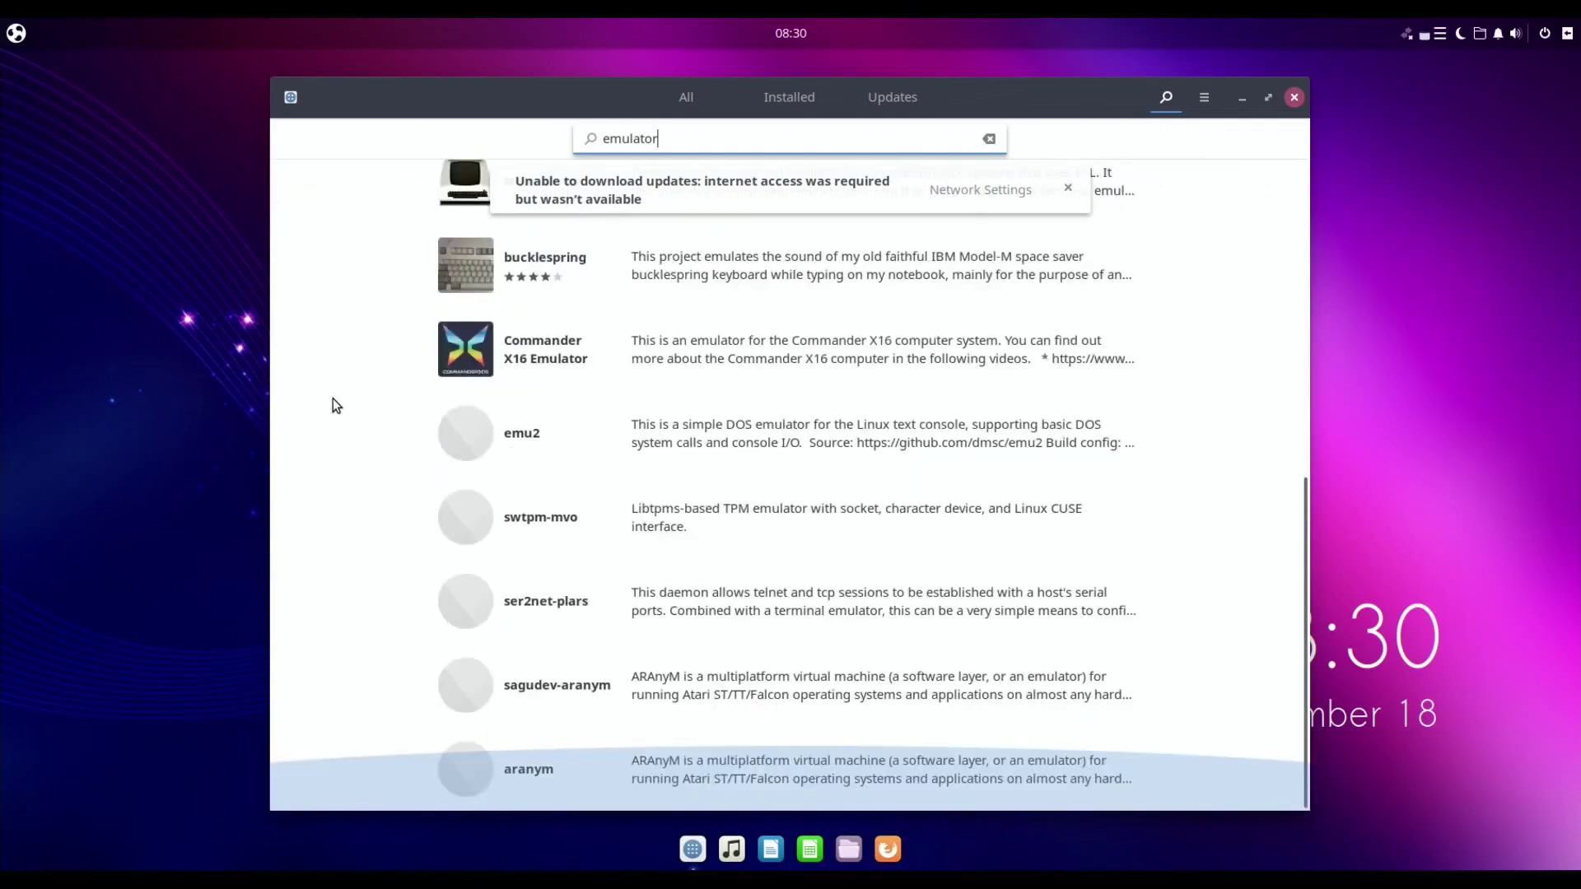
{"action": "scroll", "coordinate": [333, 399], "scroll_direction": "up", "scroll_amount": 5}
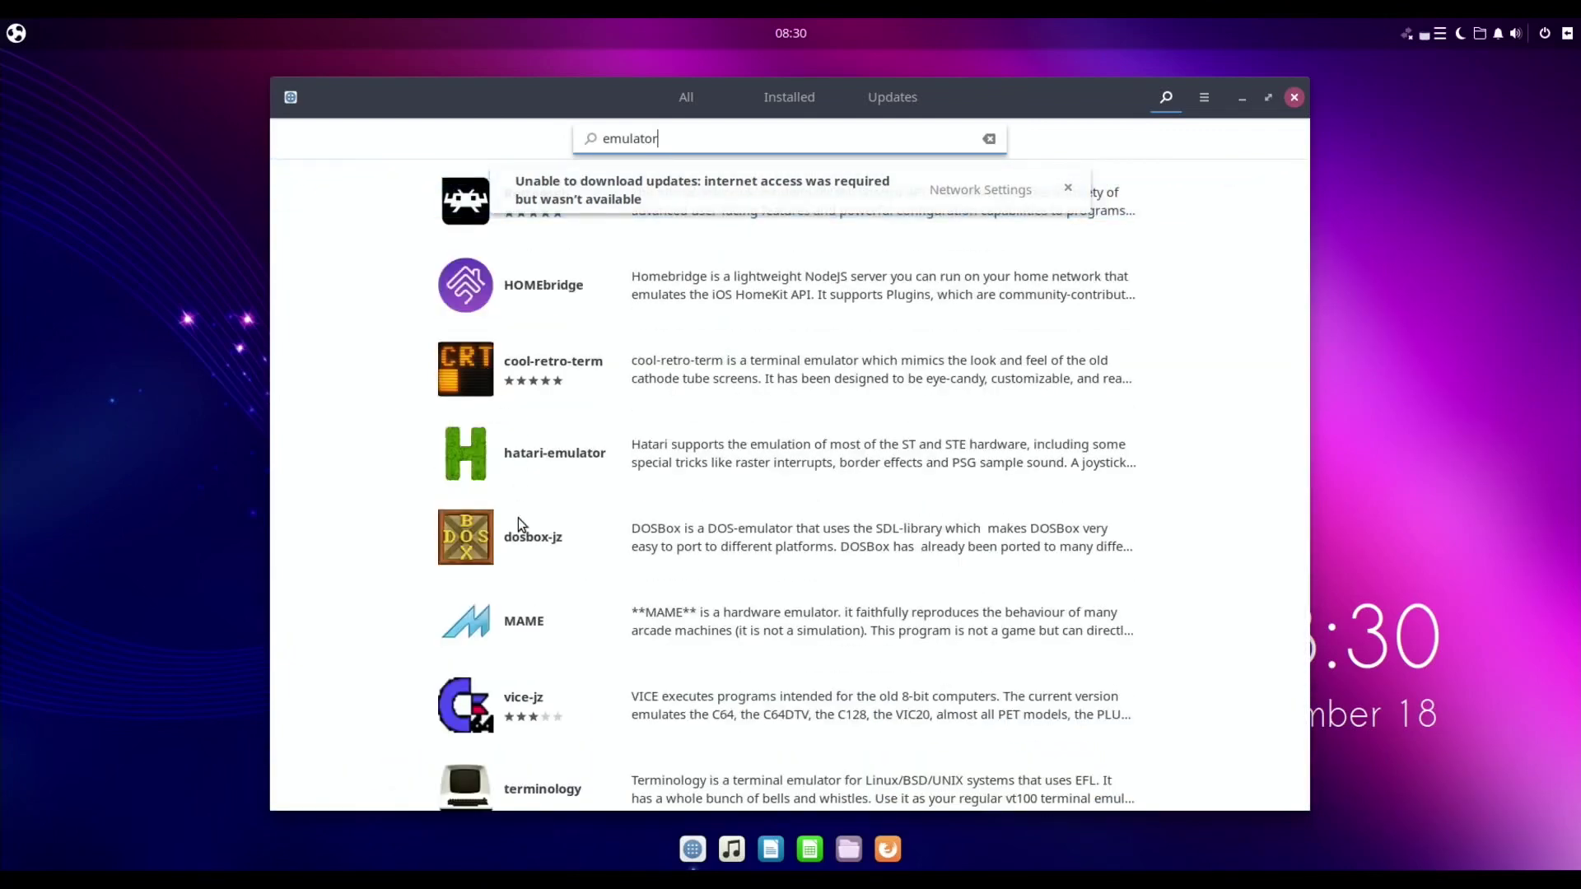
Step: Install dosbox-jz from its details page, entering the account password to authorize it
{"action": "left_click", "coordinate": [464, 537]}
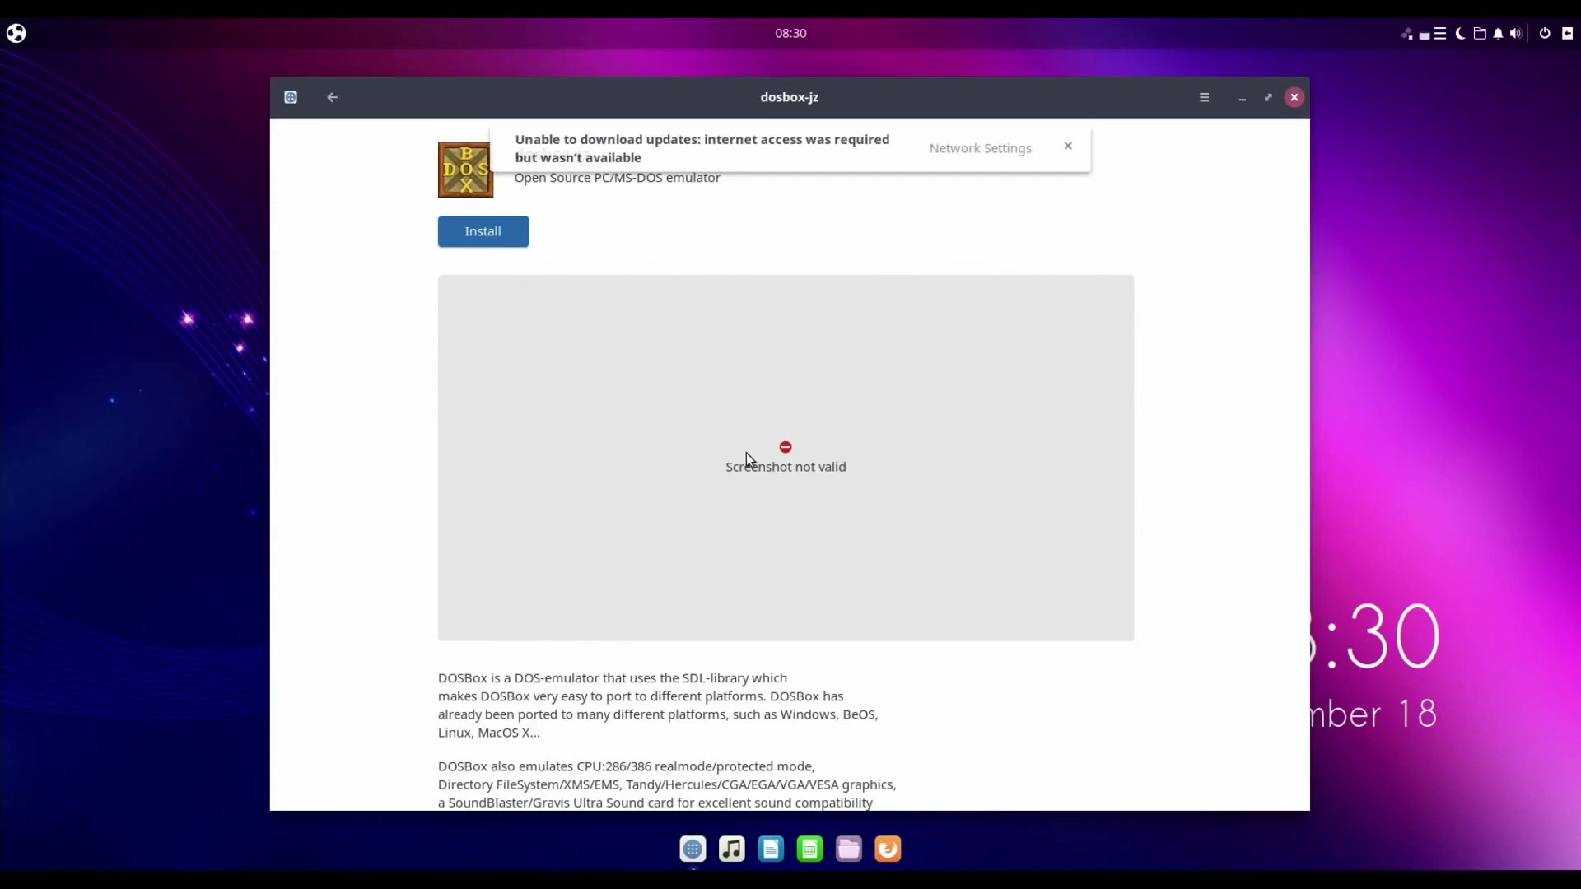
{"action": "left_click", "coordinate": [462, 228]}
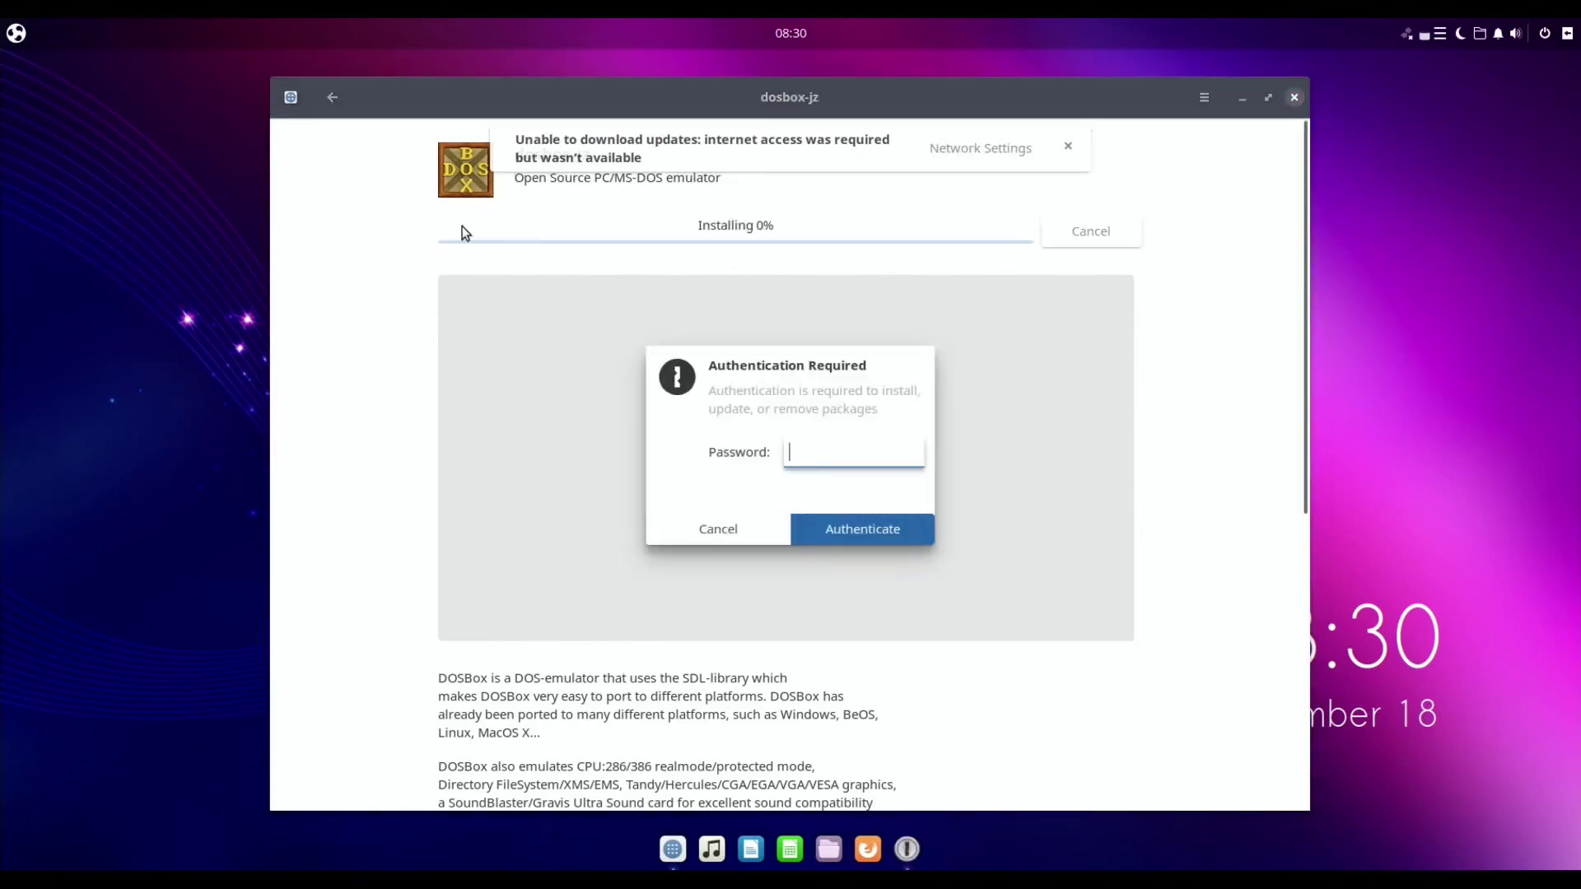
{"action": "type", "text": "********"}
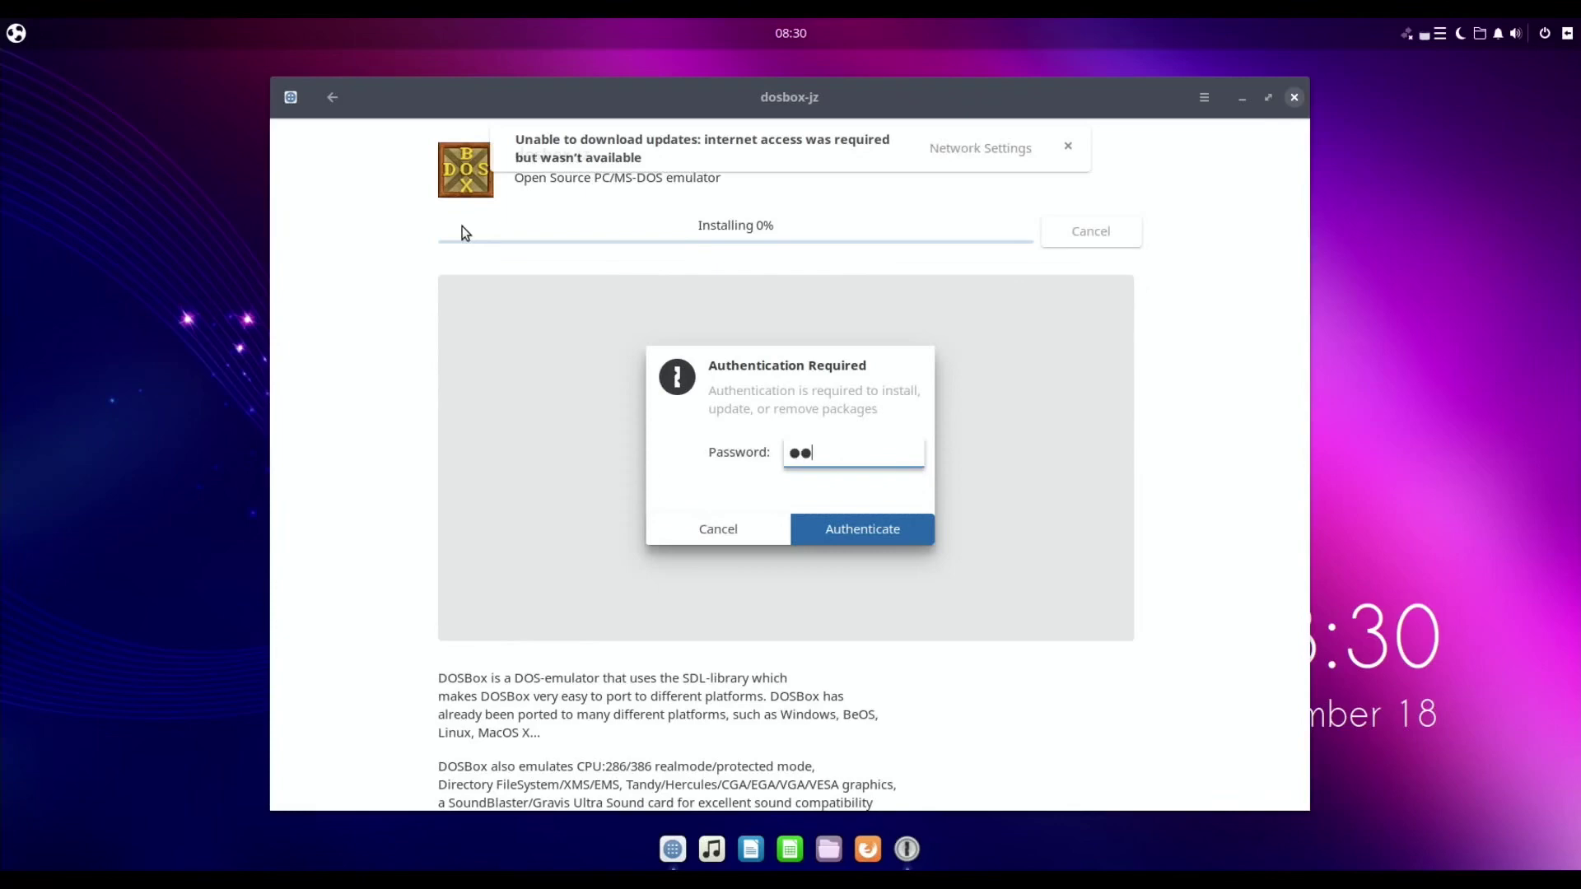
{"action": "type", "text": "***"}
{"action": "key", "text": "Return"}
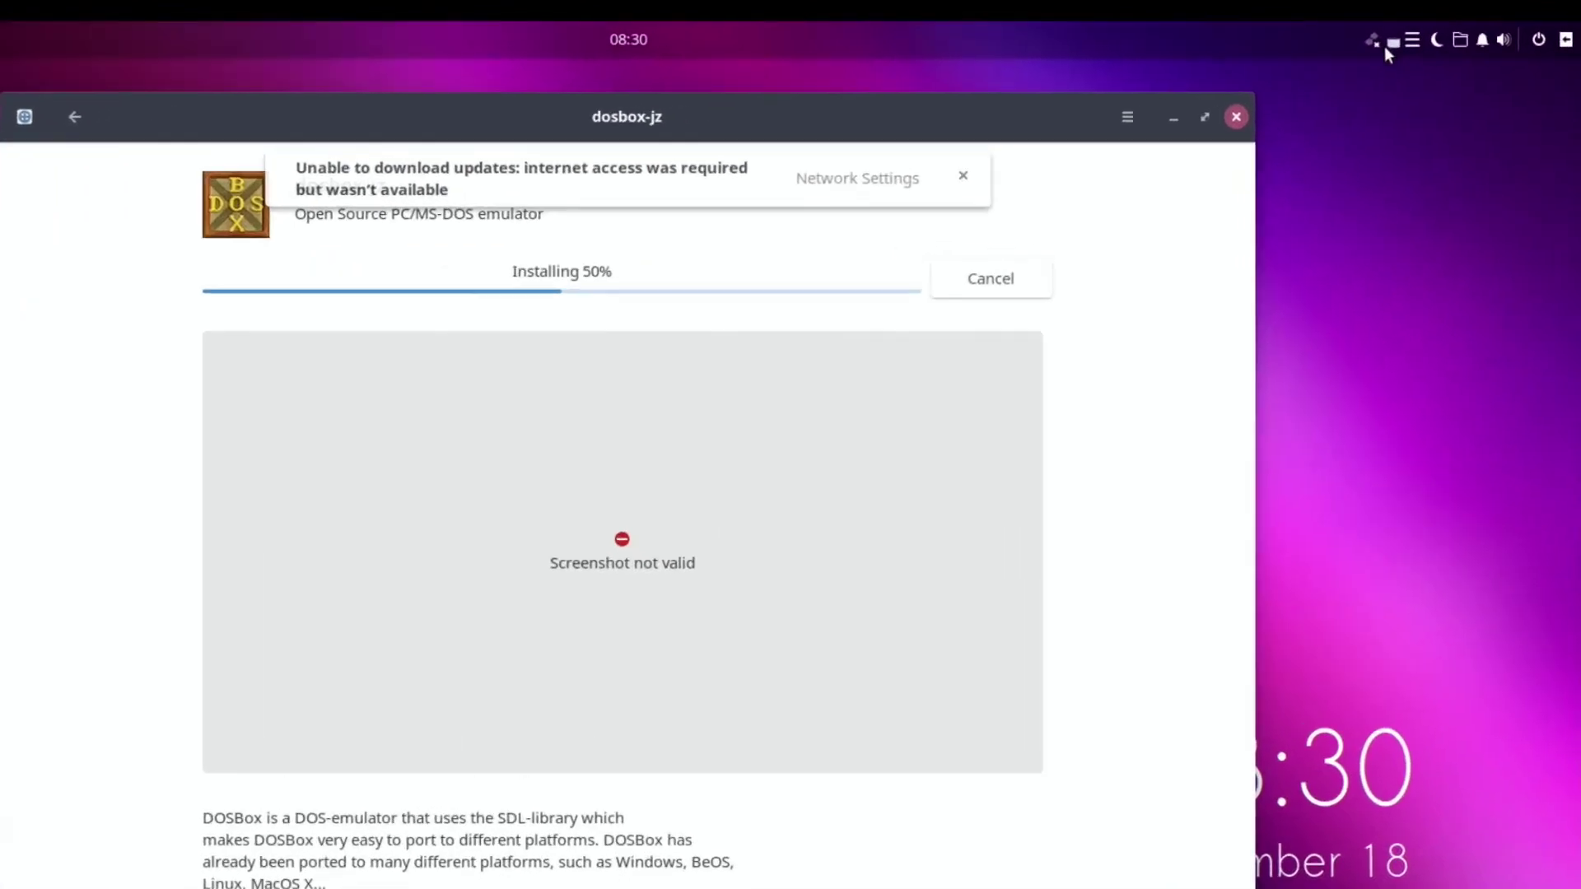
Step: Open and close the QuickNote applet, then toggle Night Light on and off
{"action": "mouse_move", "coordinate": [1372, 41]}
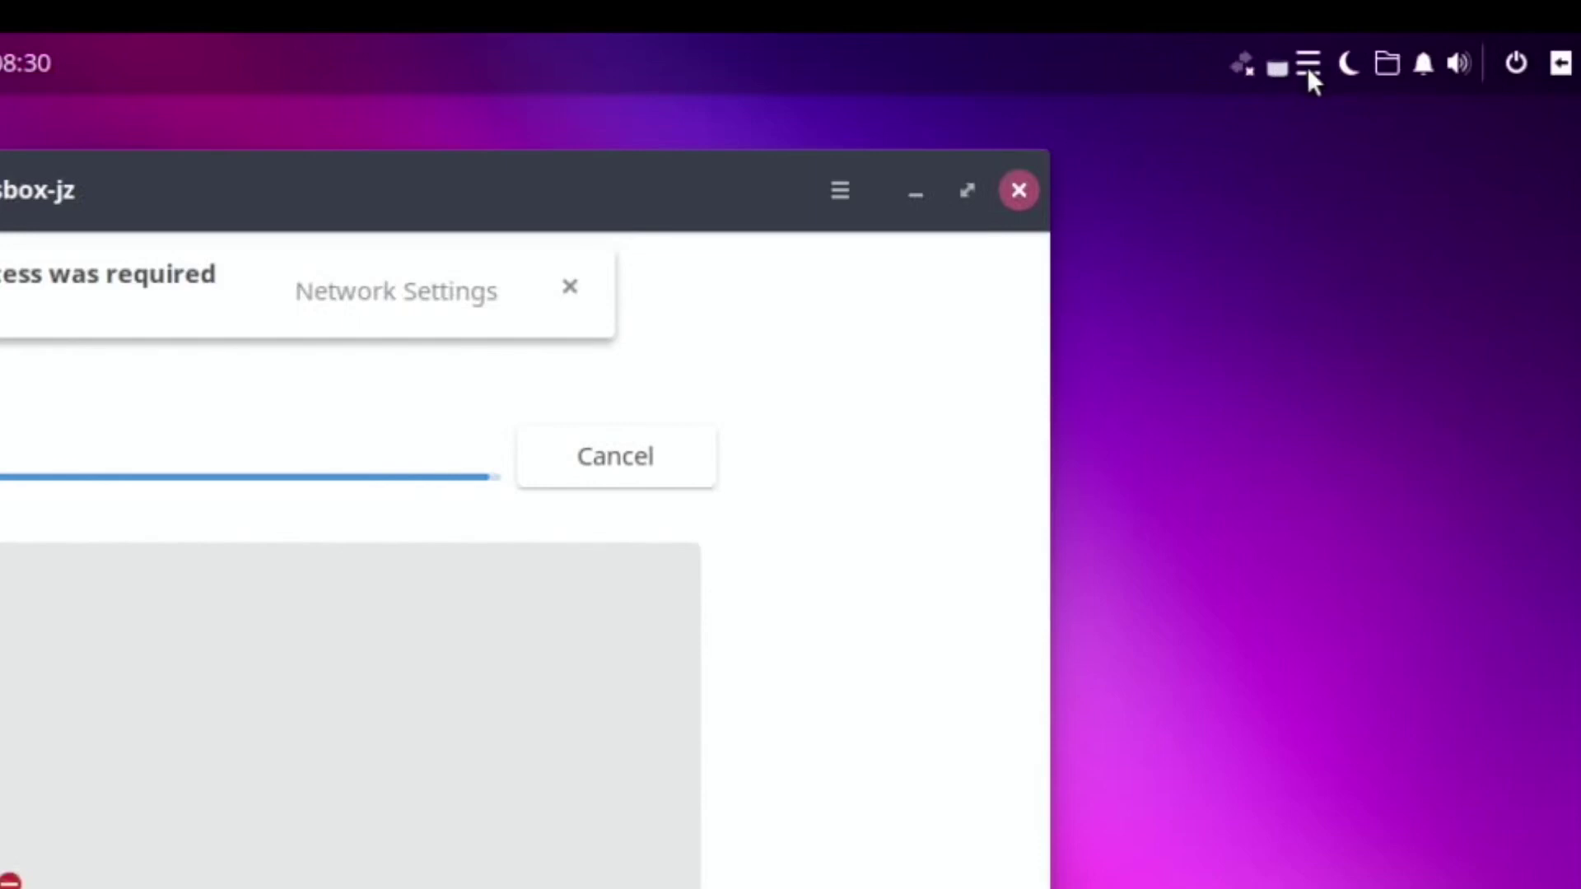
{"action": "left_click", "coordinate": [1307, 67]}
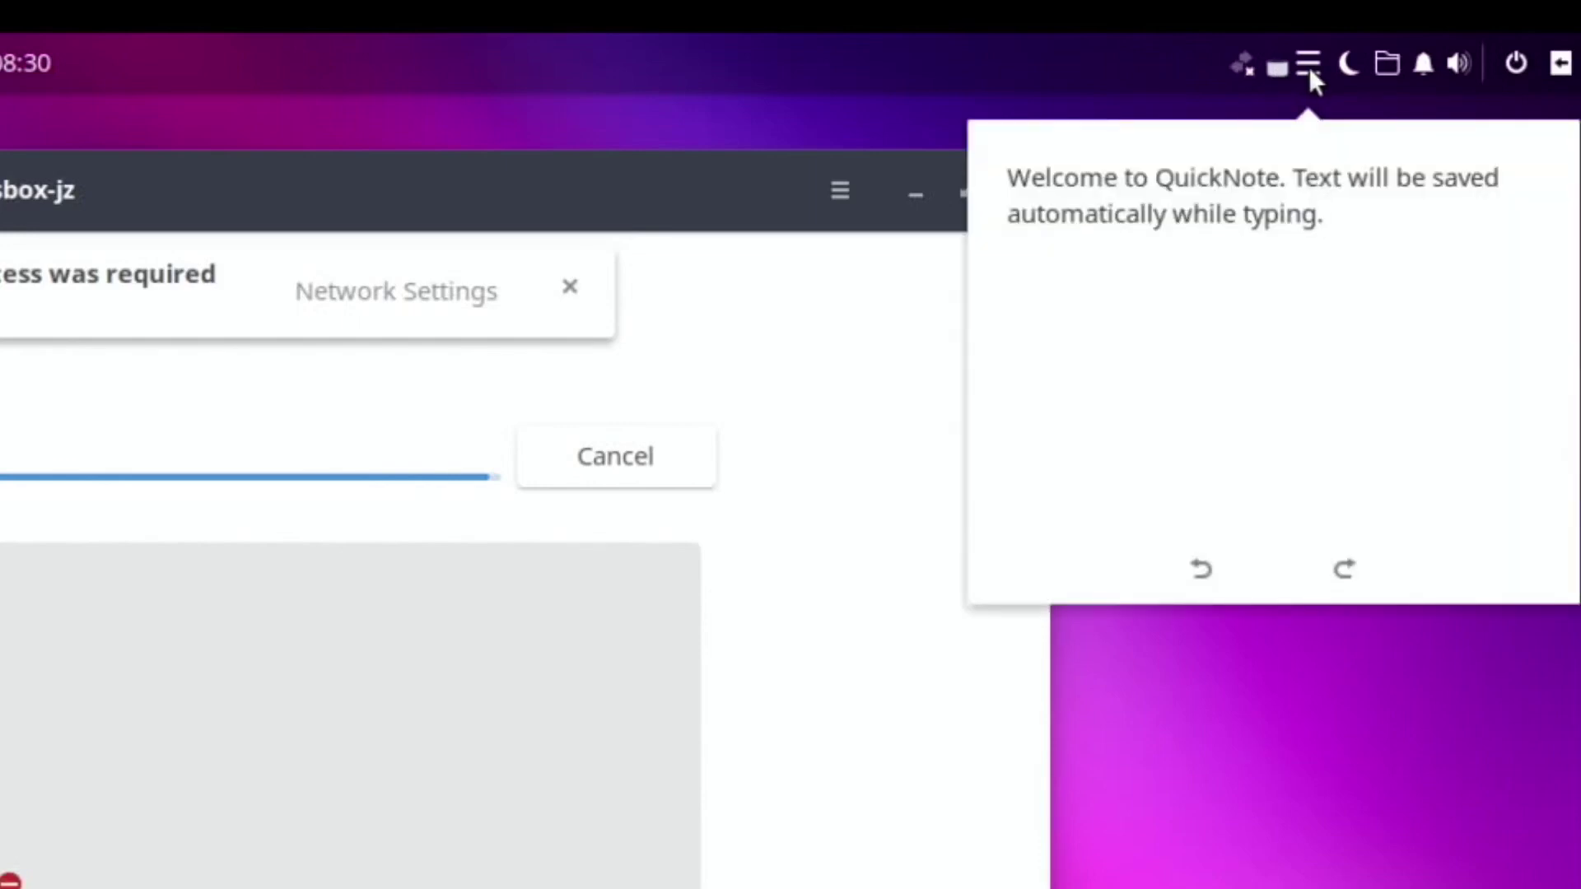
{"action": "left_click", "coordinate": [1339, 59]}
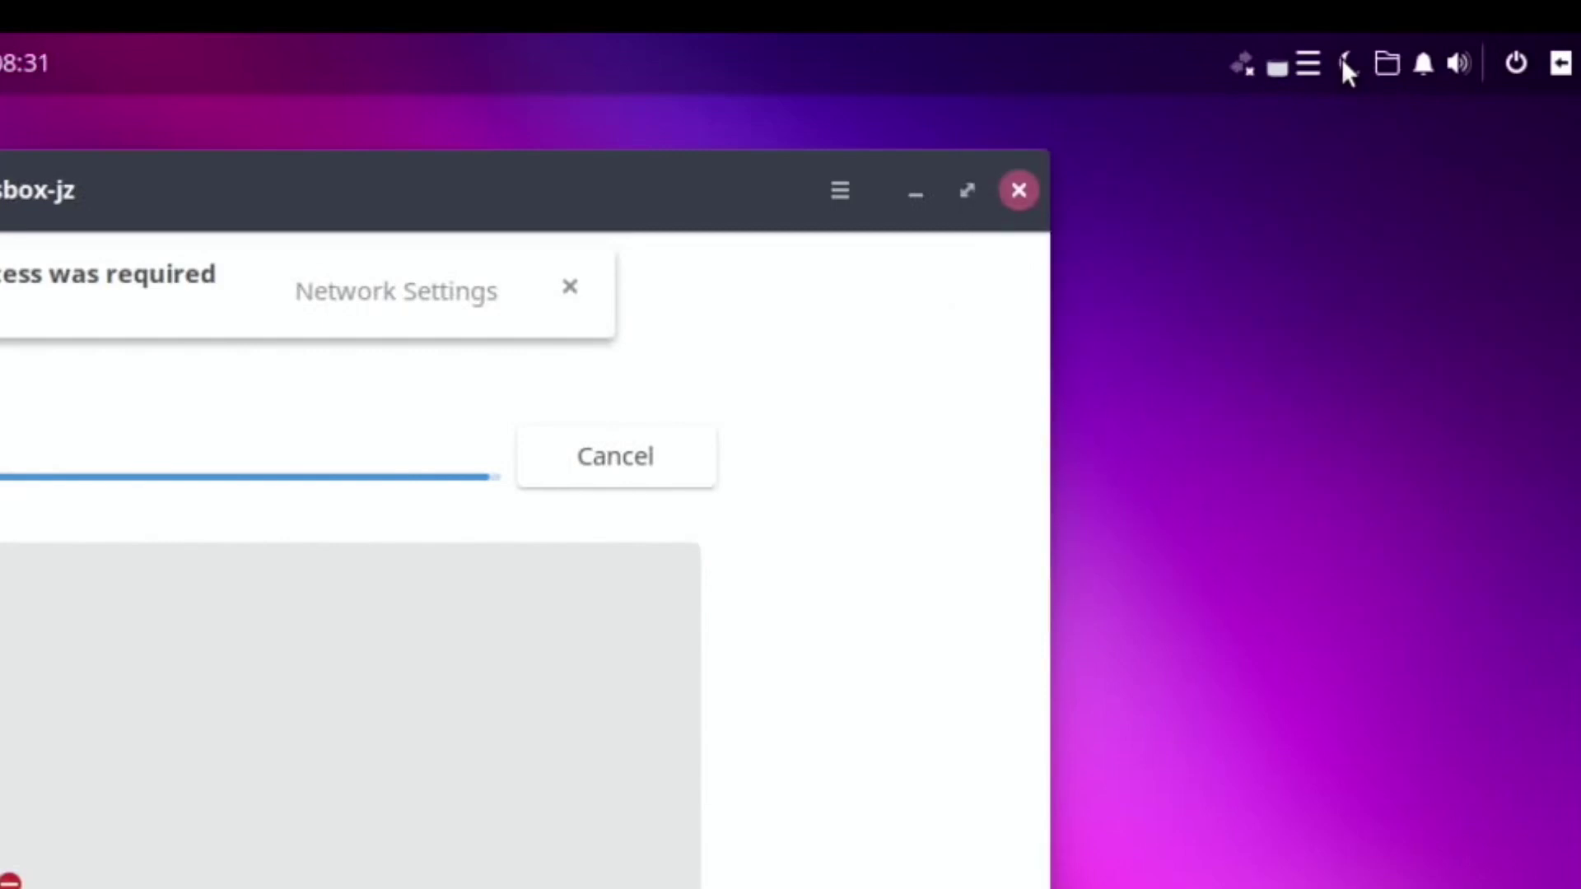
{"action": "left_click", "coordinate": [1342, 60]}
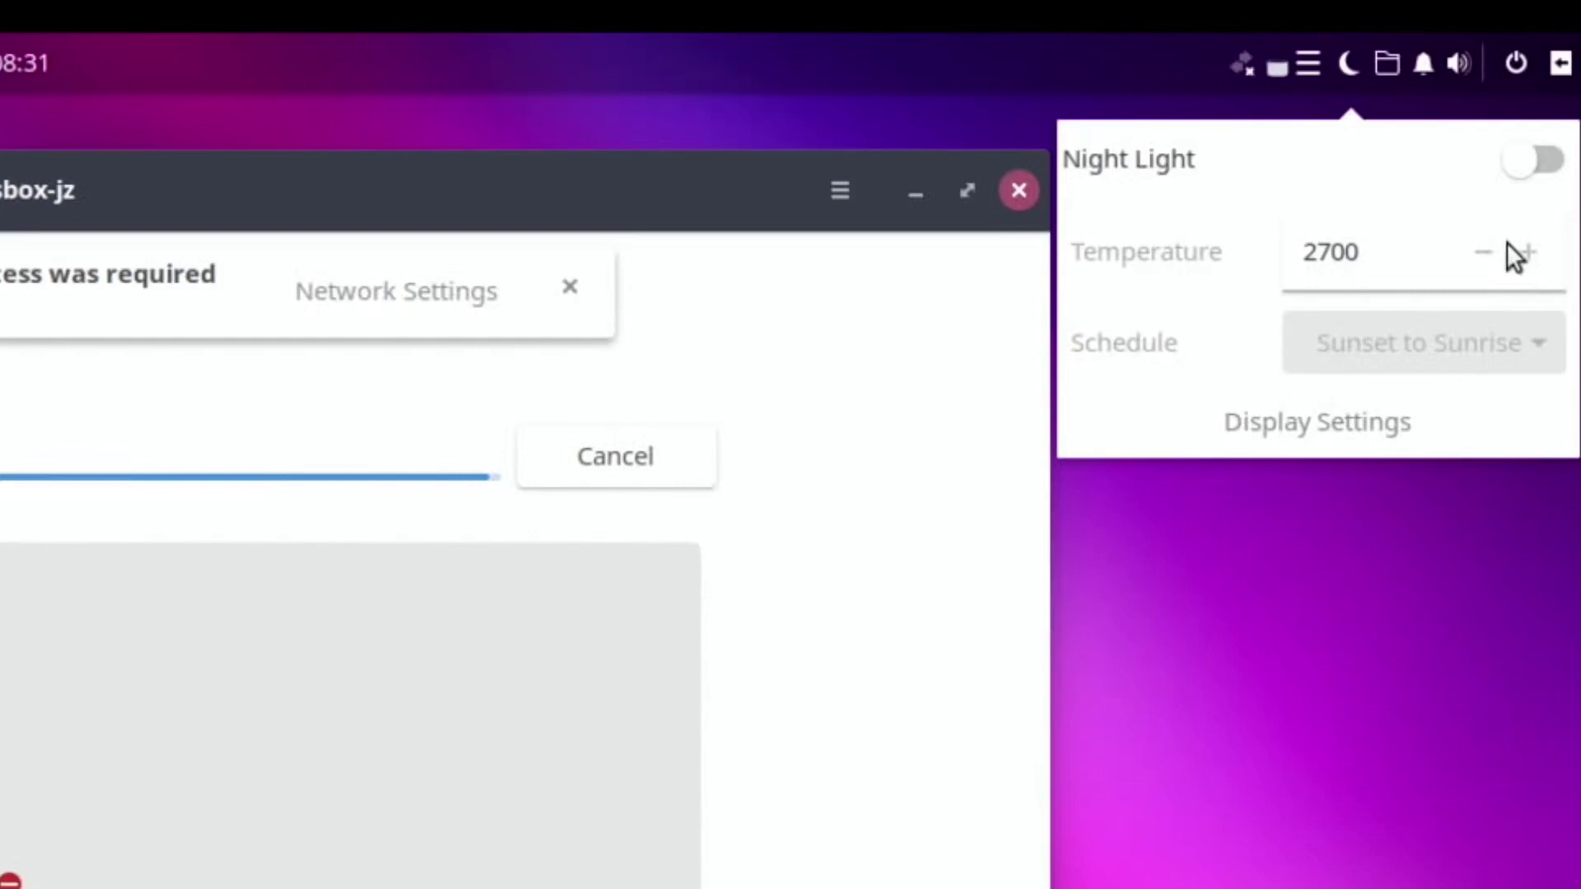
{"action": "left_click", "coordinate": [1548, 162]}
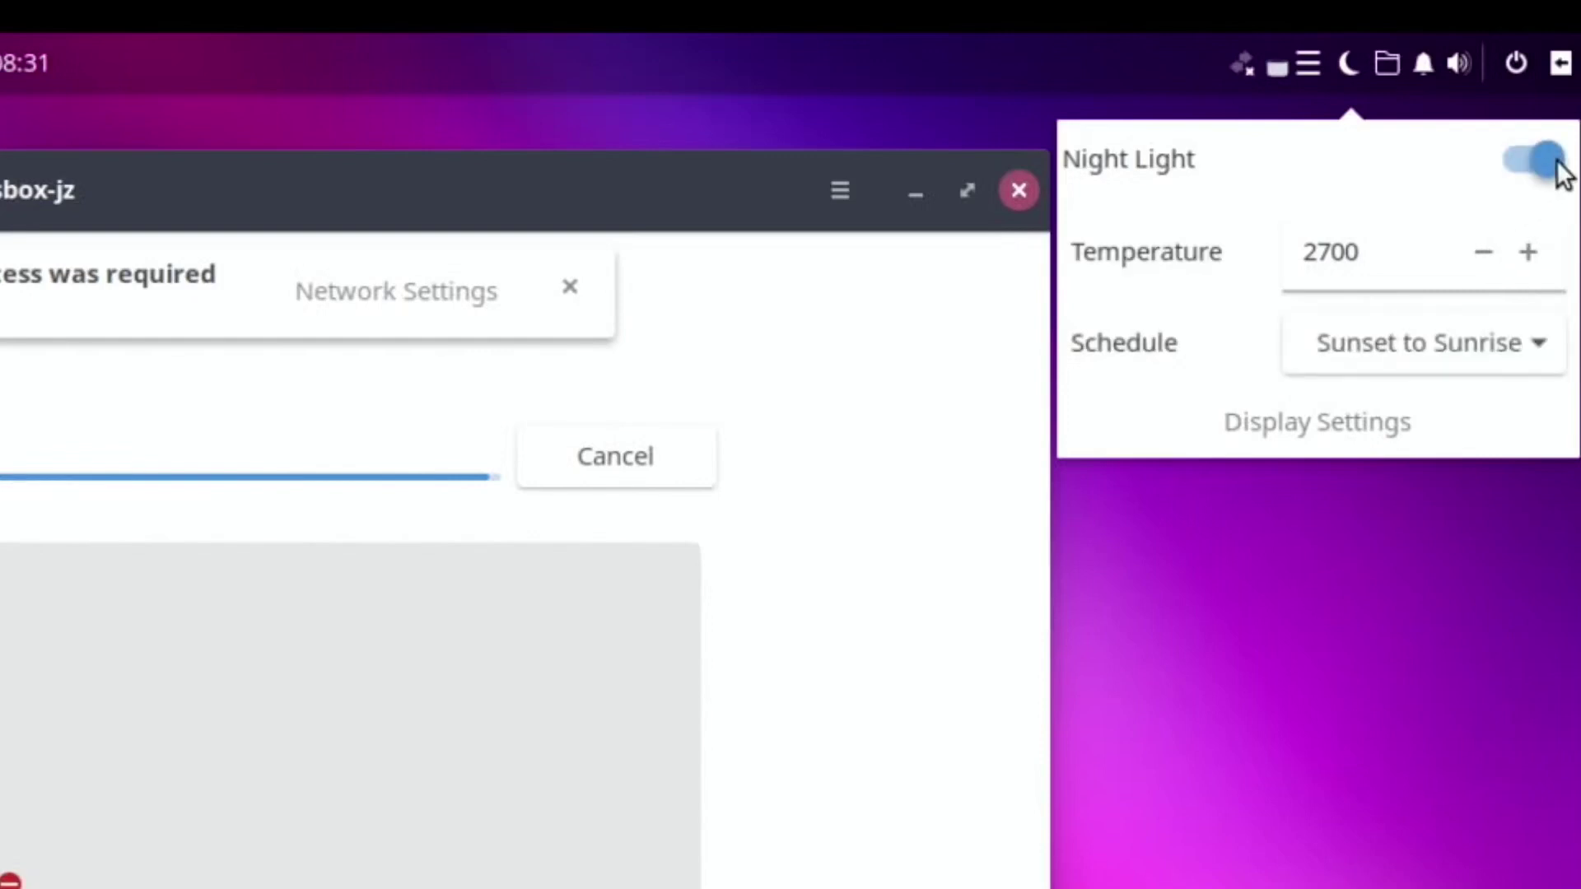
{"action": "left_click", "coordinate": [1520, 165]}
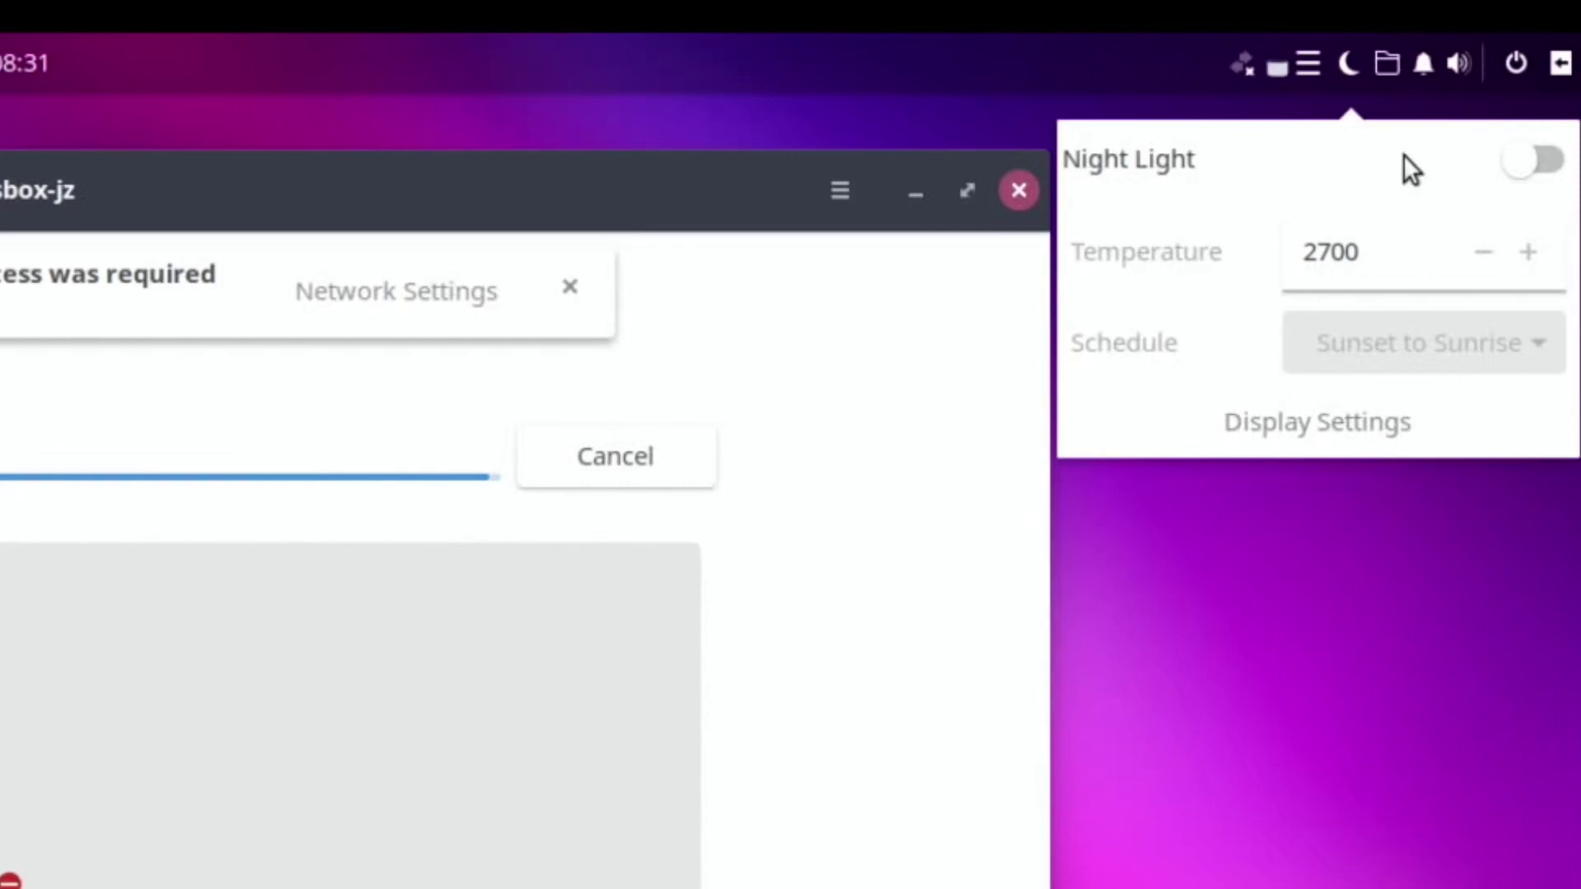
Step: Check the Places, notifications and volume applets, then open and close the calendar side panel
{"action": "left_click", "coordinate": [1397, 64]}
{"action": "left_click", "coordinate": [1396, 64]}
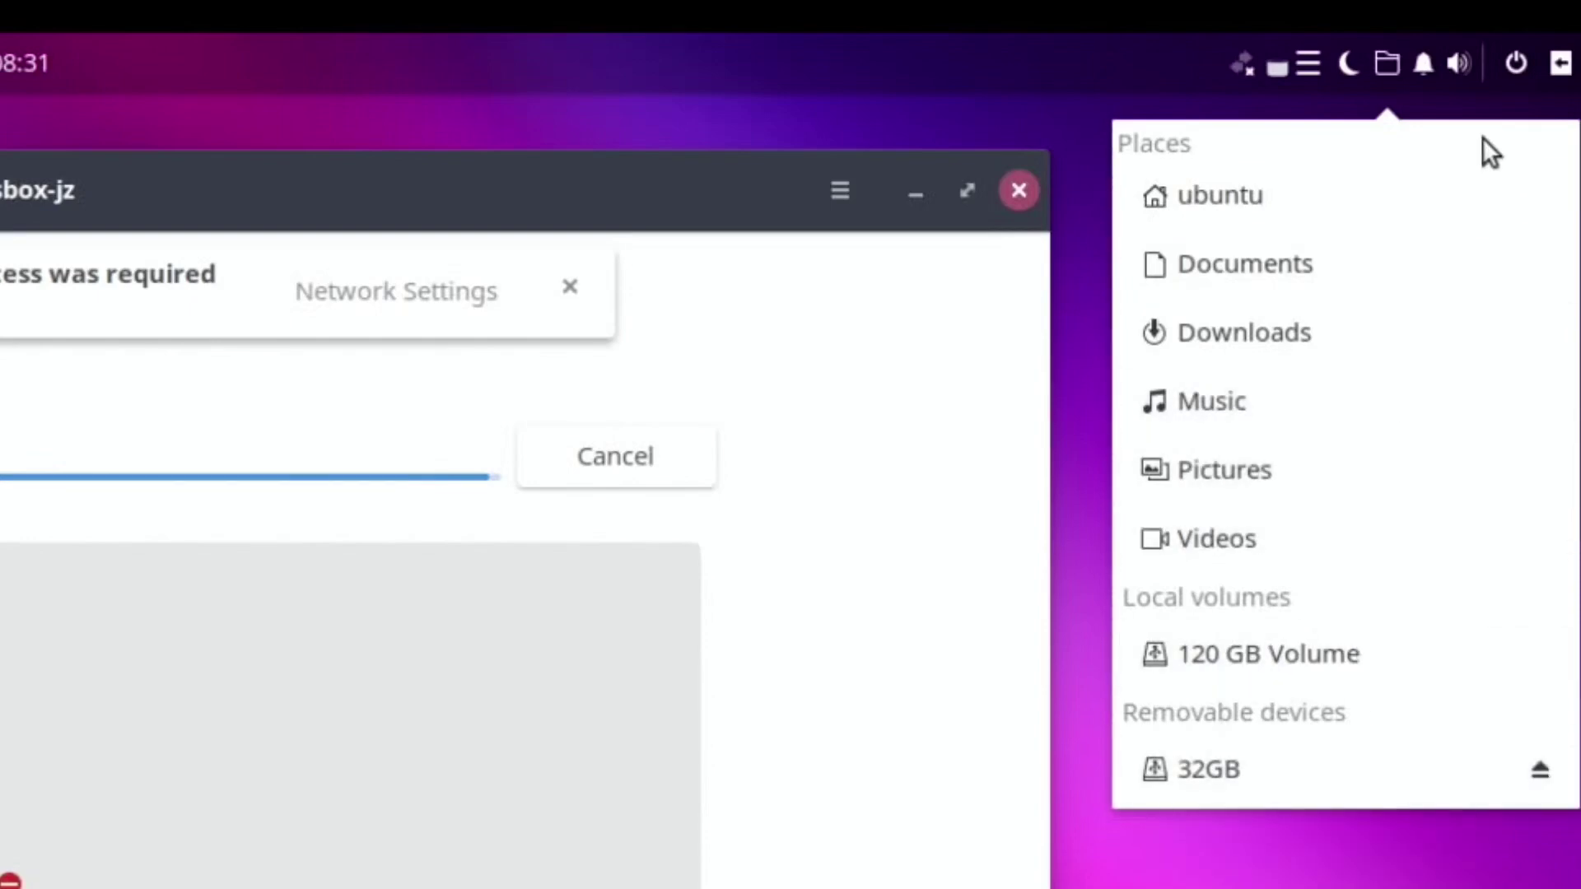
{"action": "left_click", "coordinate": [1423, 64]}
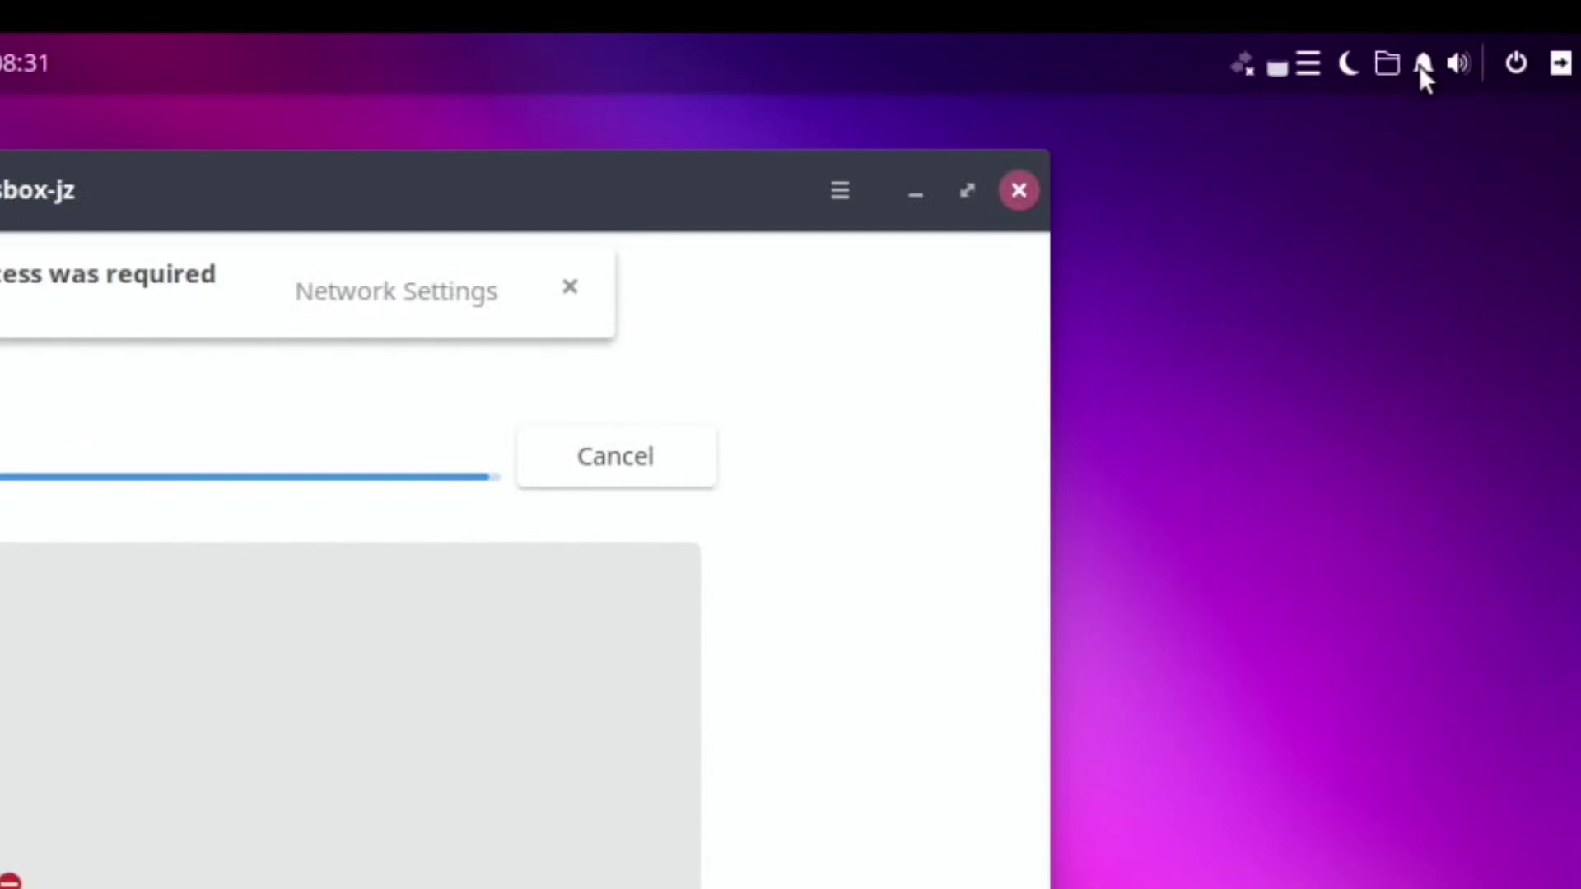
{"action": "left_click", "coordinate": [1421, 66]}
{"action": "left_click", "coordinate": [1456, 66]}
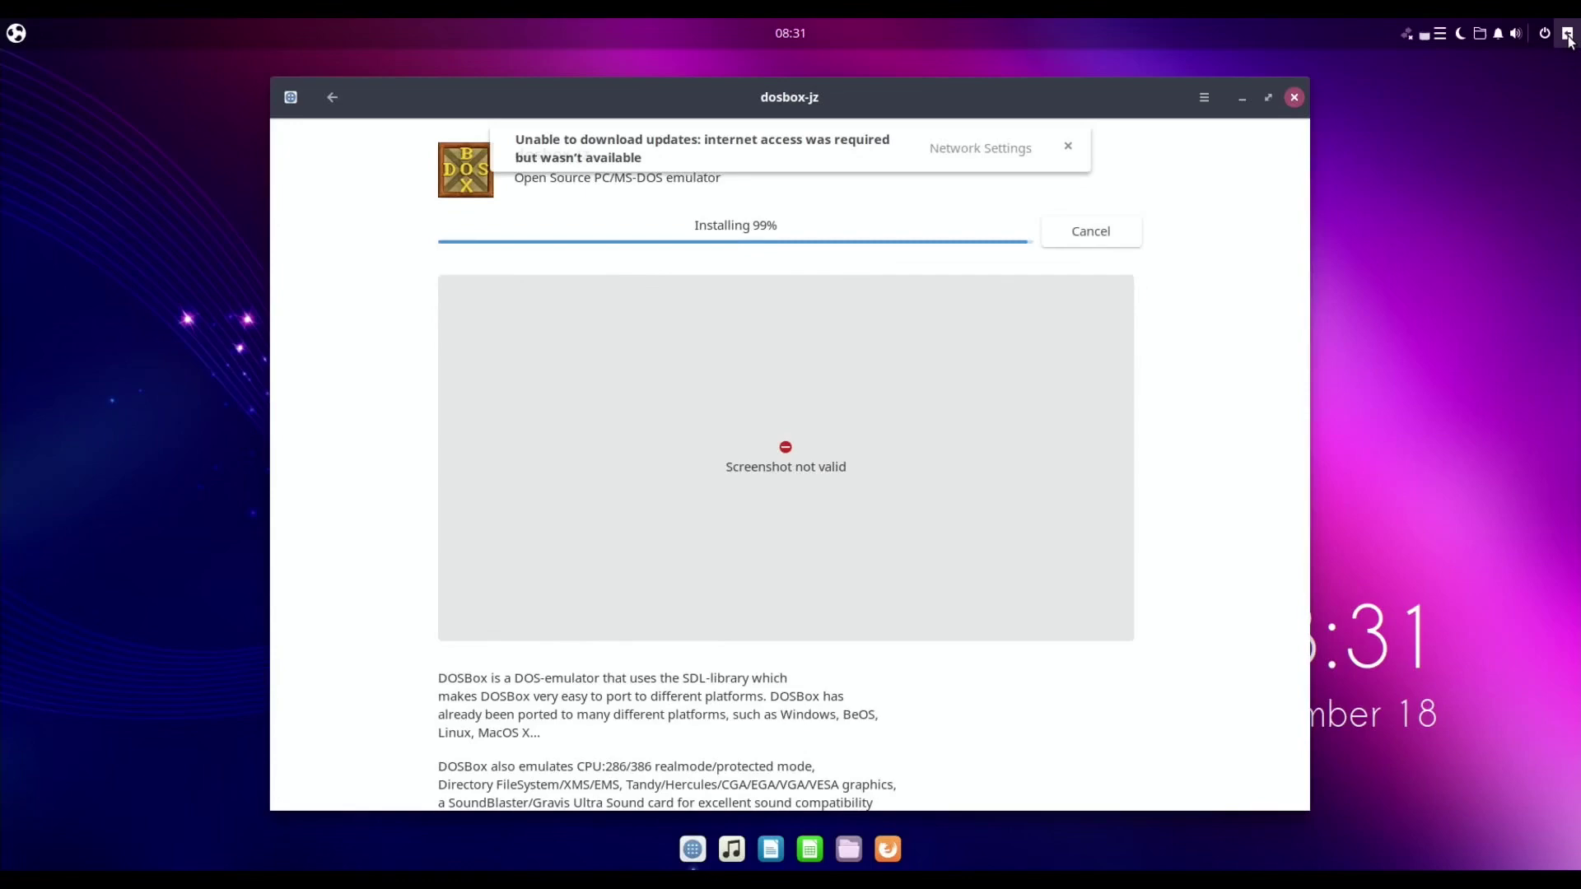
{"action": "left_click", "coordinate": [1564, 45]}
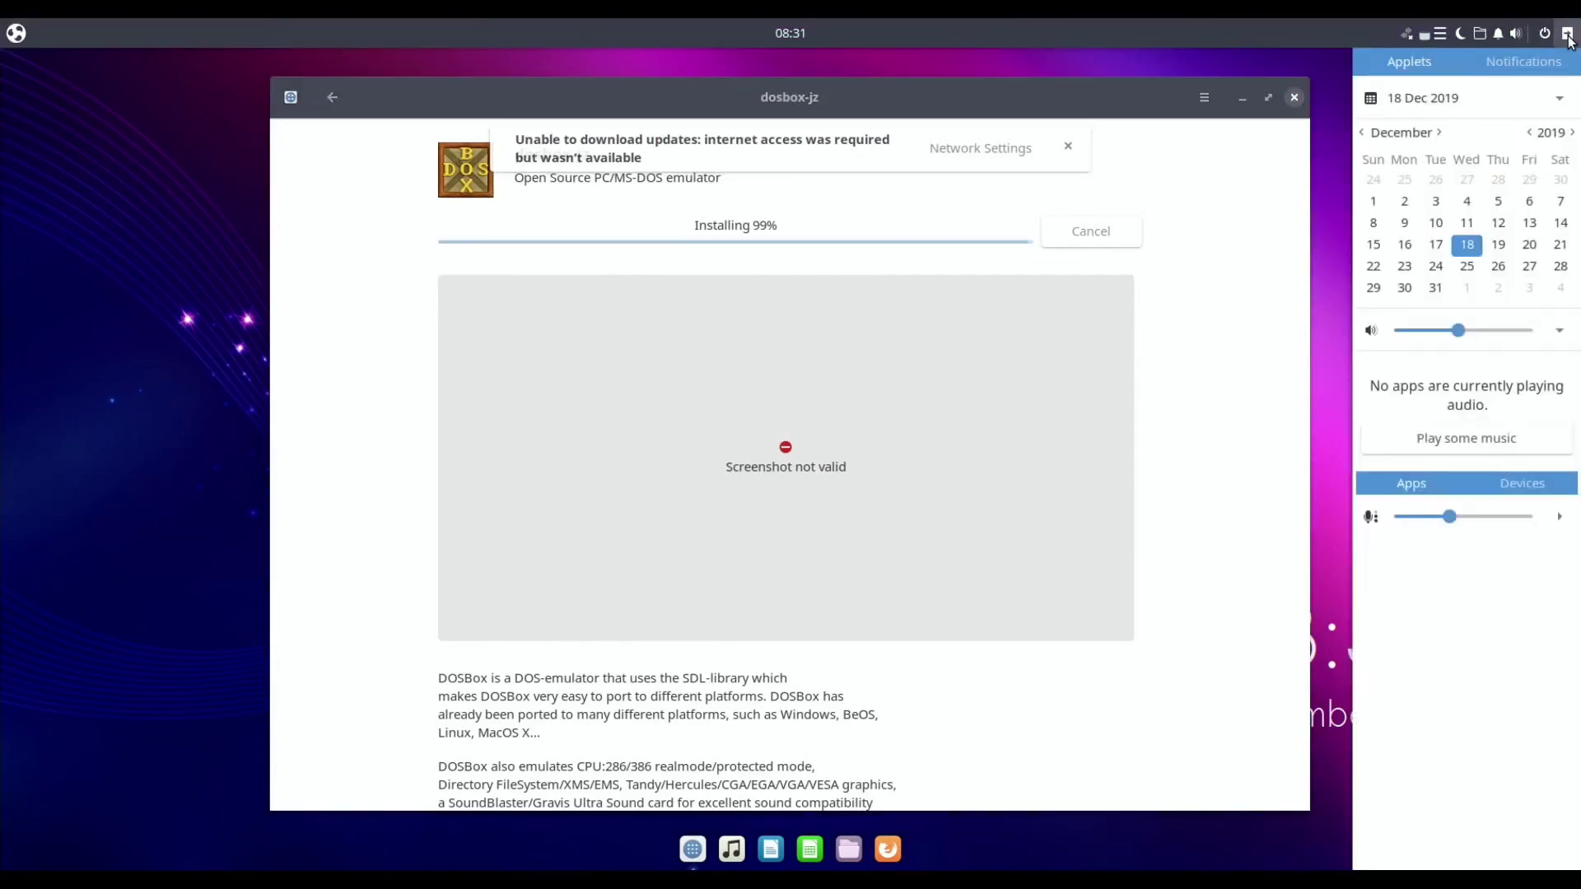
{"action": "left_click", "coordinate": [1568, 36]}
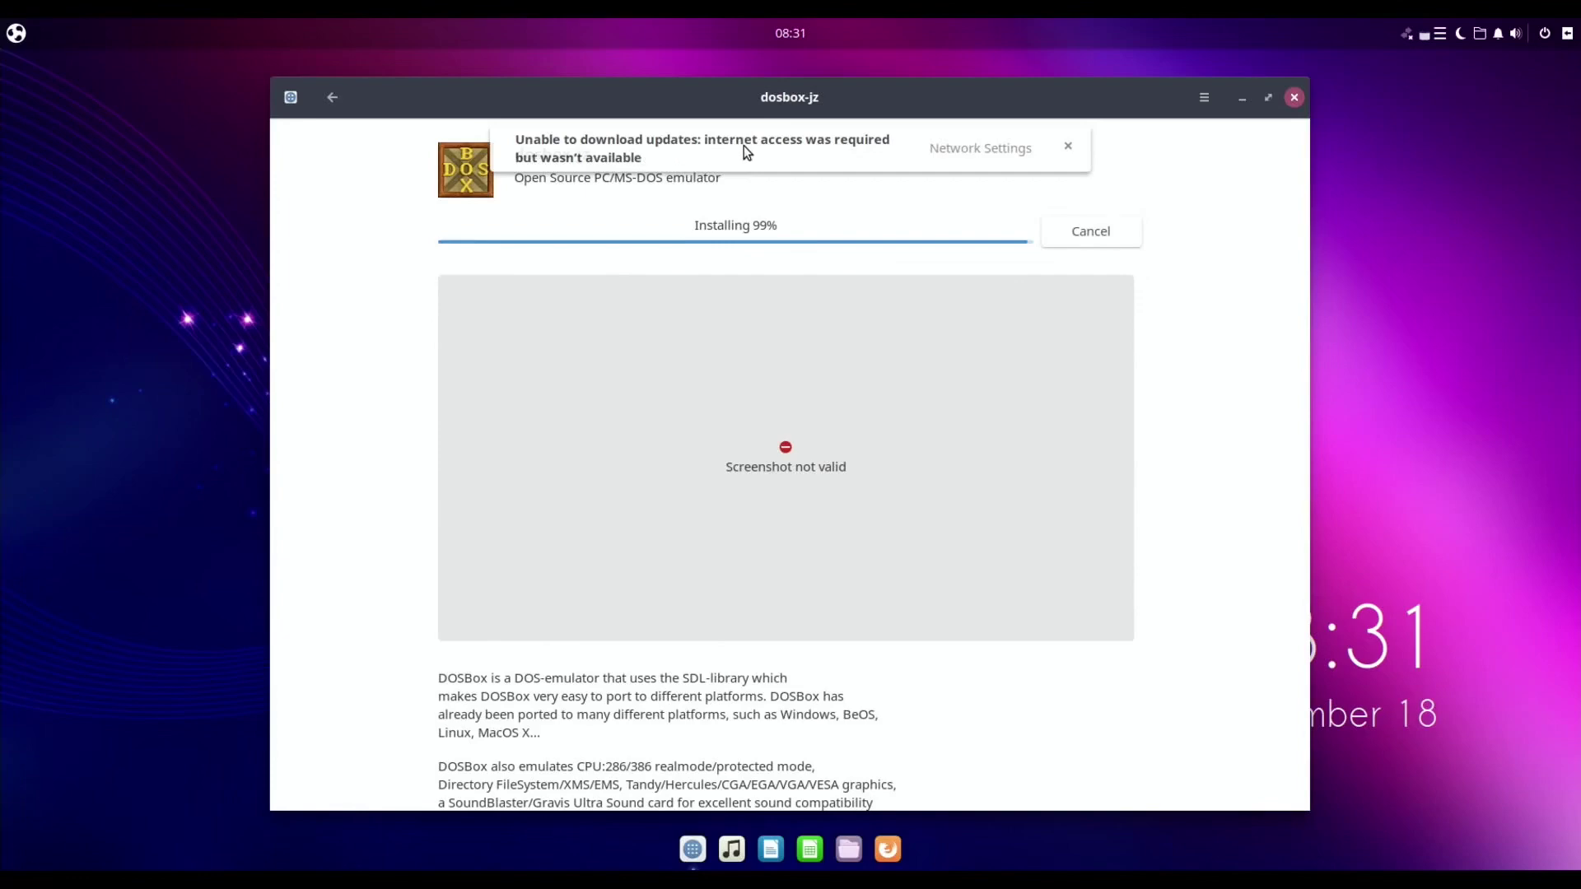
Step: Dismiss the failed-updates warning banner
{"action": "left_click", "coordinate": [1068, 145]}
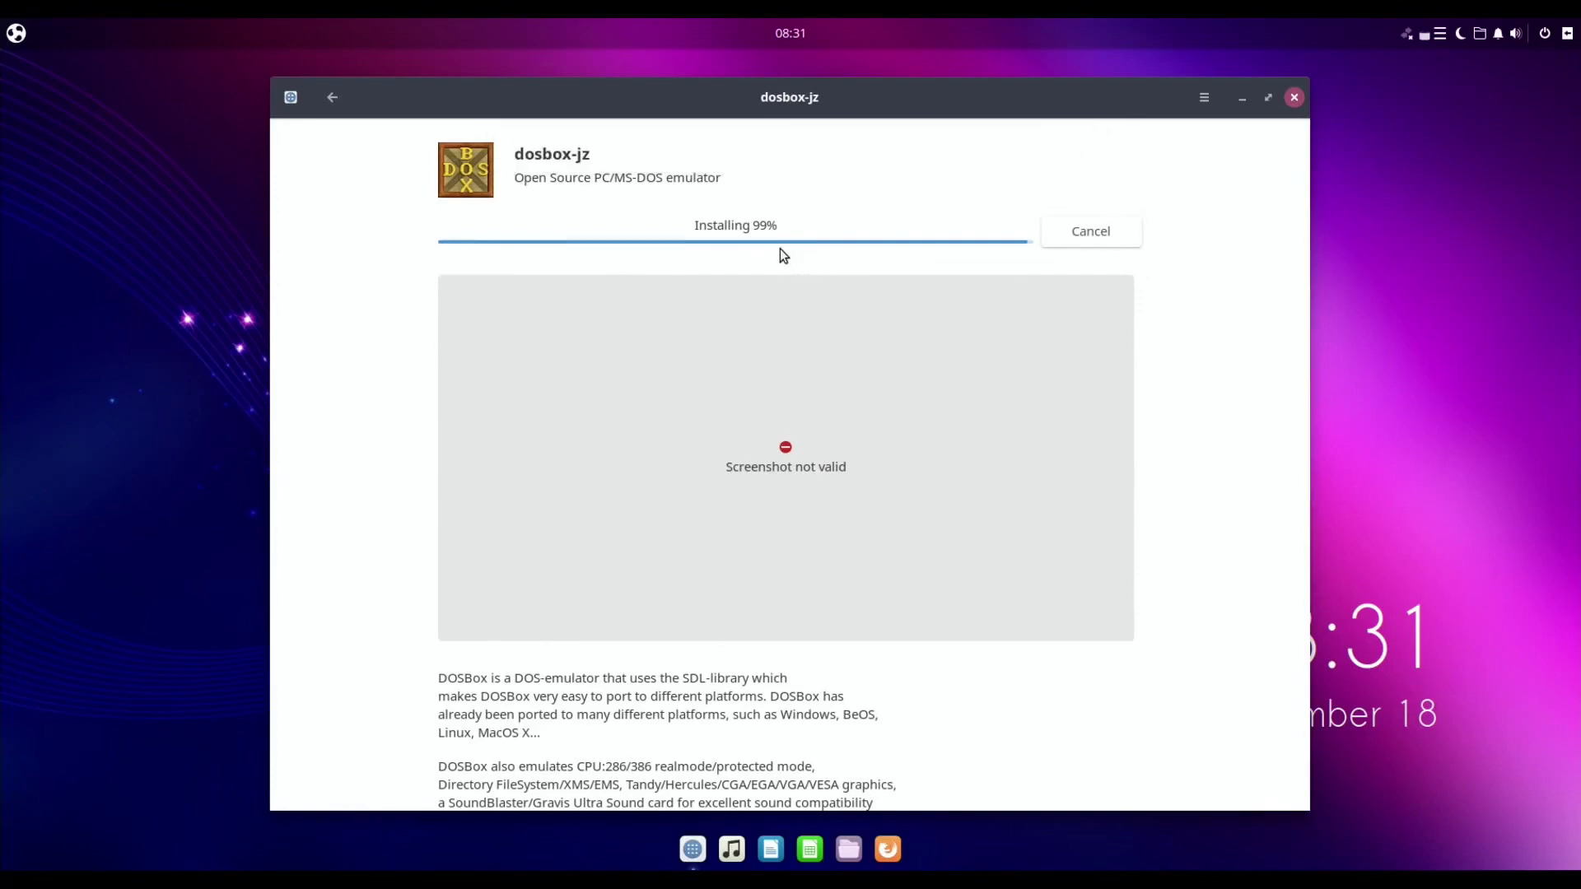
{"action": "scroll", "coordinate": [774, 424], "scroll_direction": "down", "scroll_amount": 5}
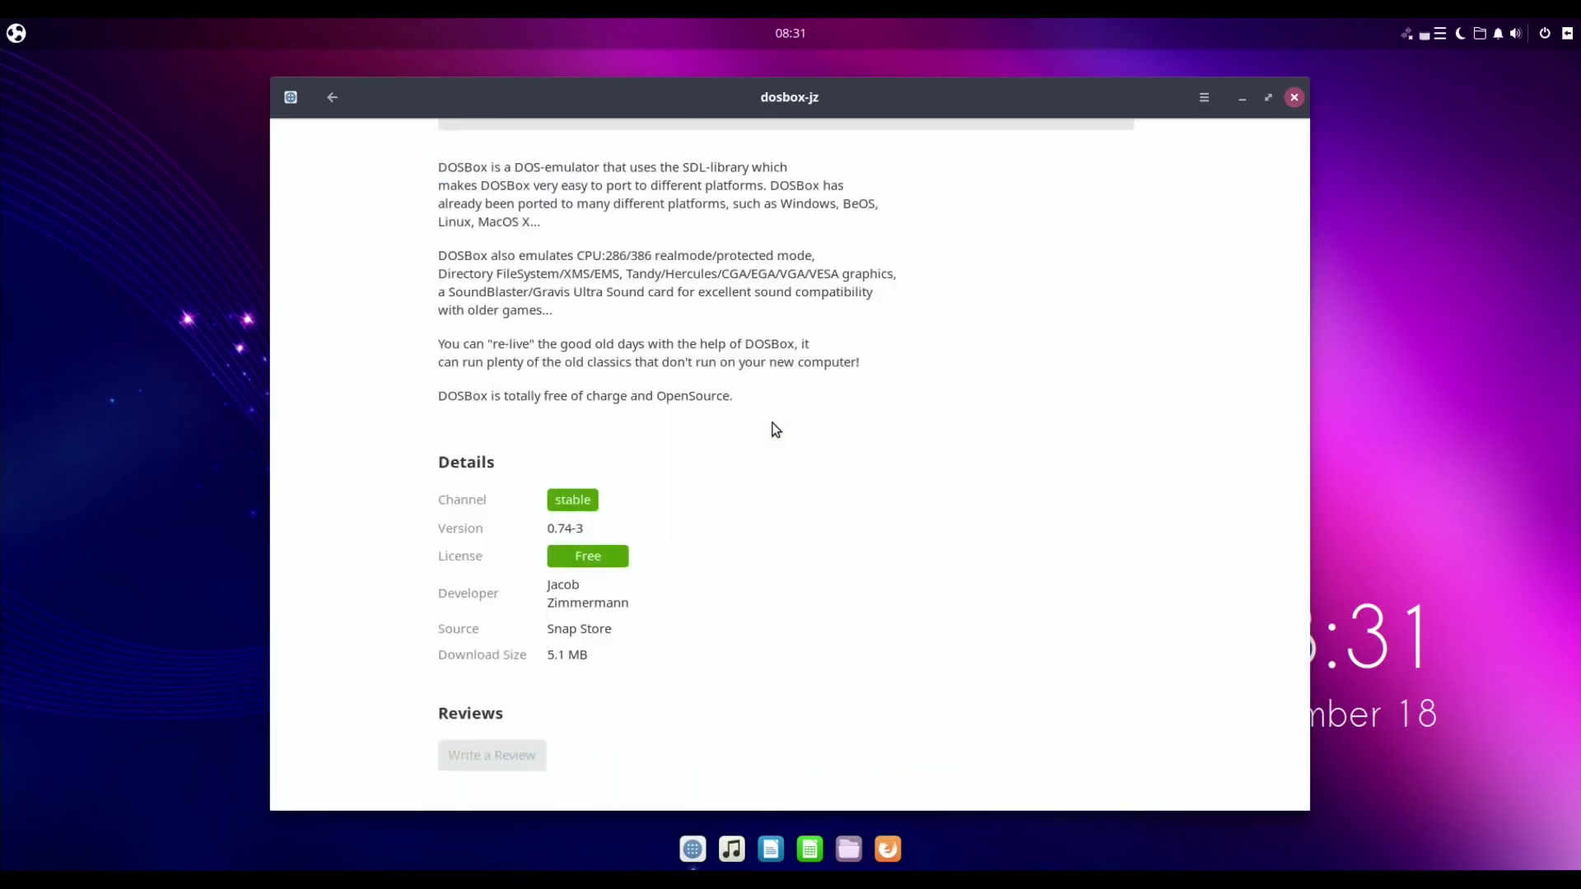
{"action": "scroll", "coordinate": [775, 428], "scroll_direction": "up", "scroll_amount": 5}
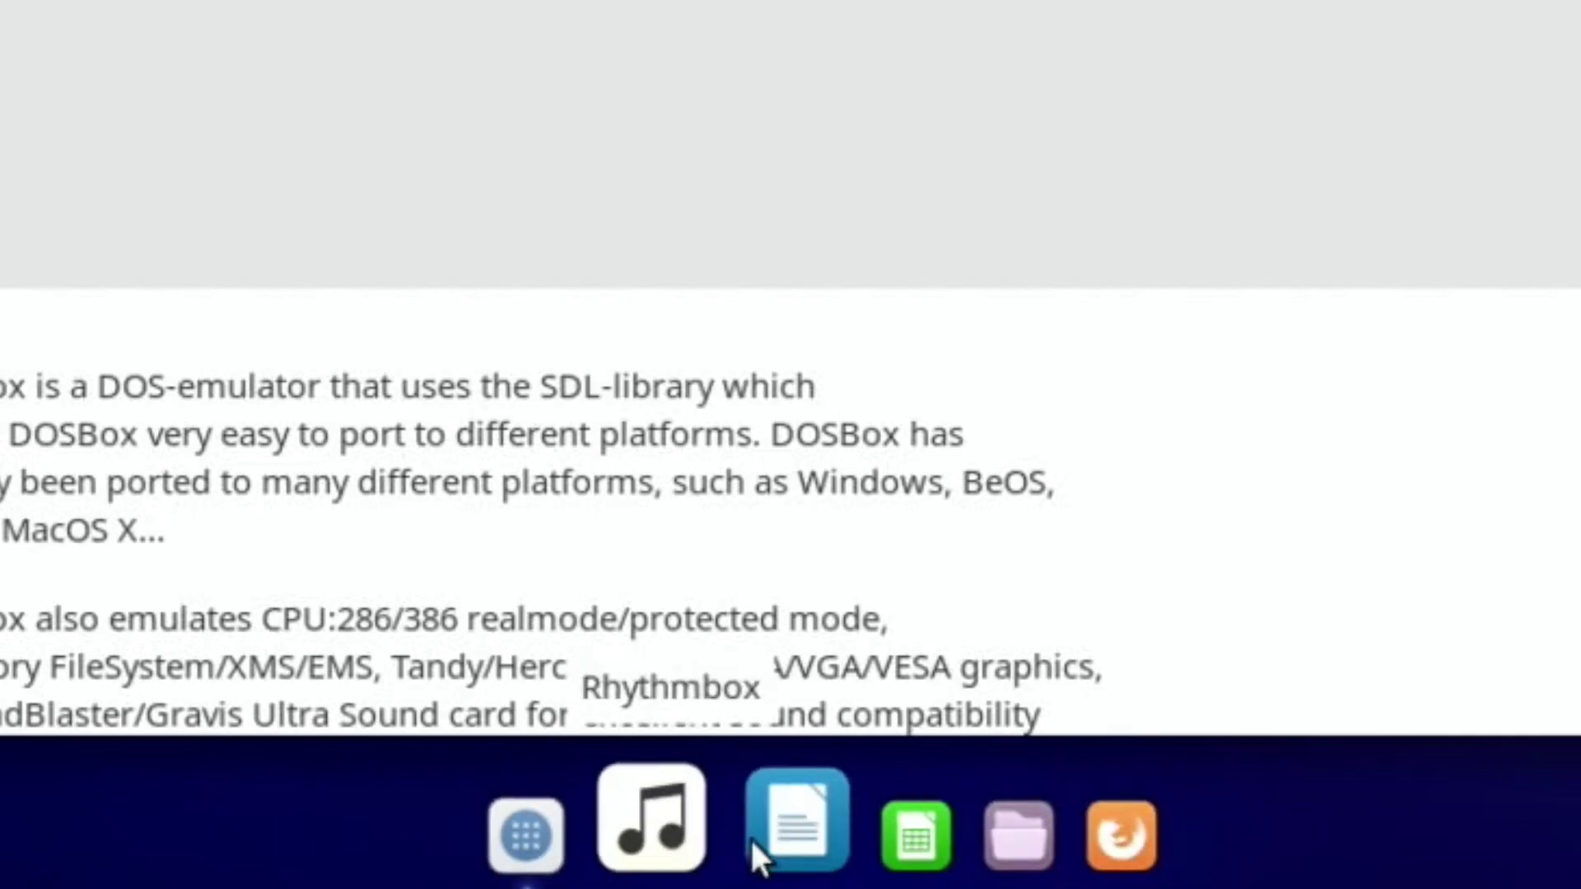
Step: Open the Plank dock preferences and raise the icon size to 50
{"action": "right_click", "coordinate": [723, 838]}
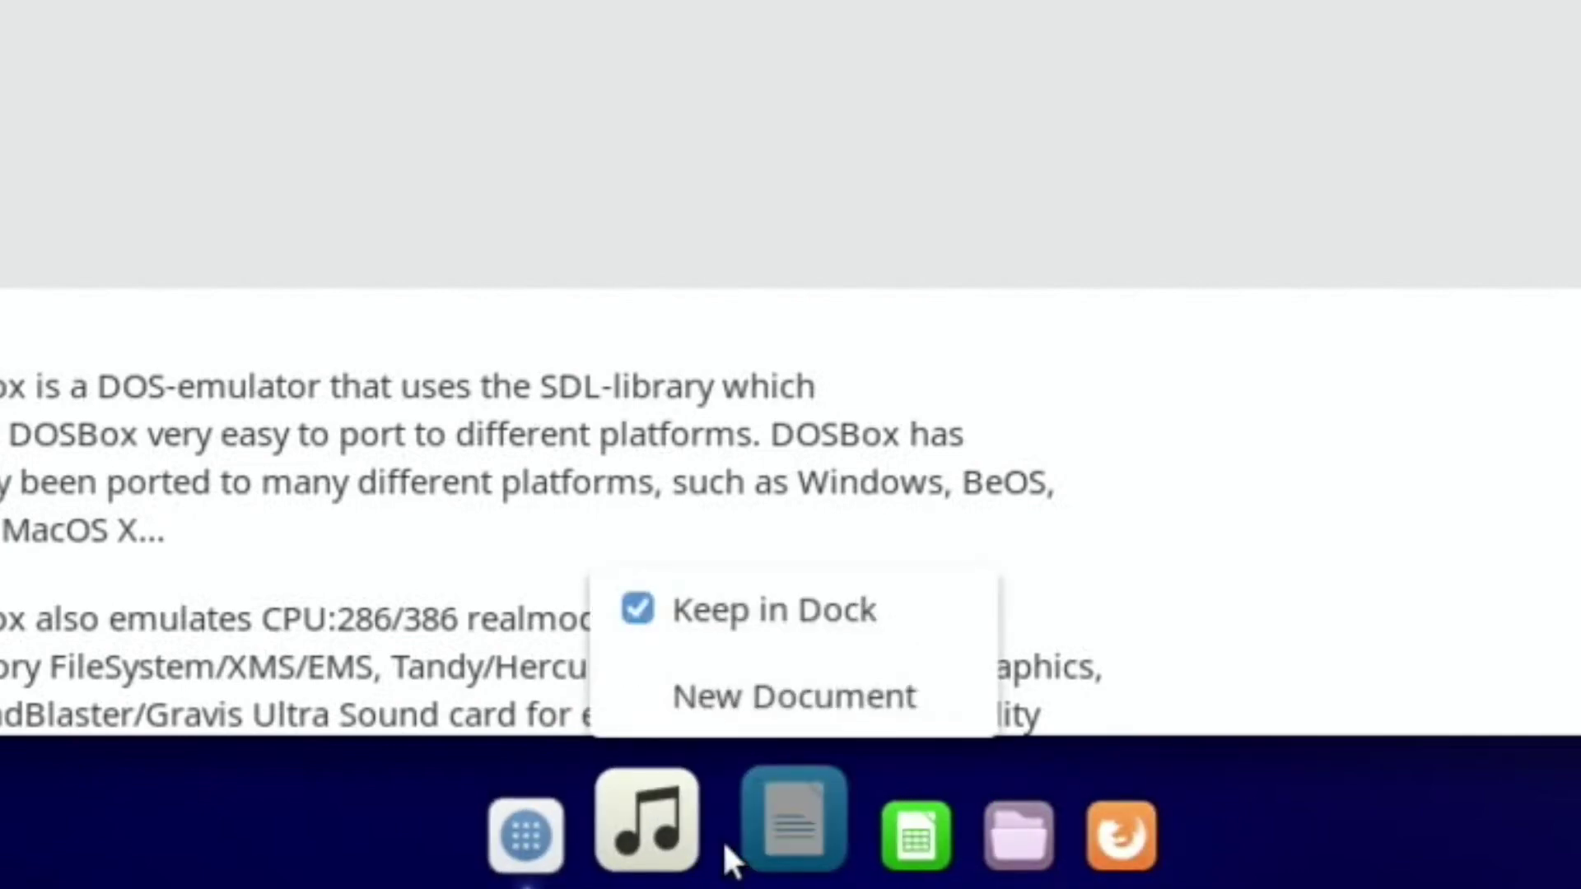
{"action": "left_click", "coordinate": [715, 841]}
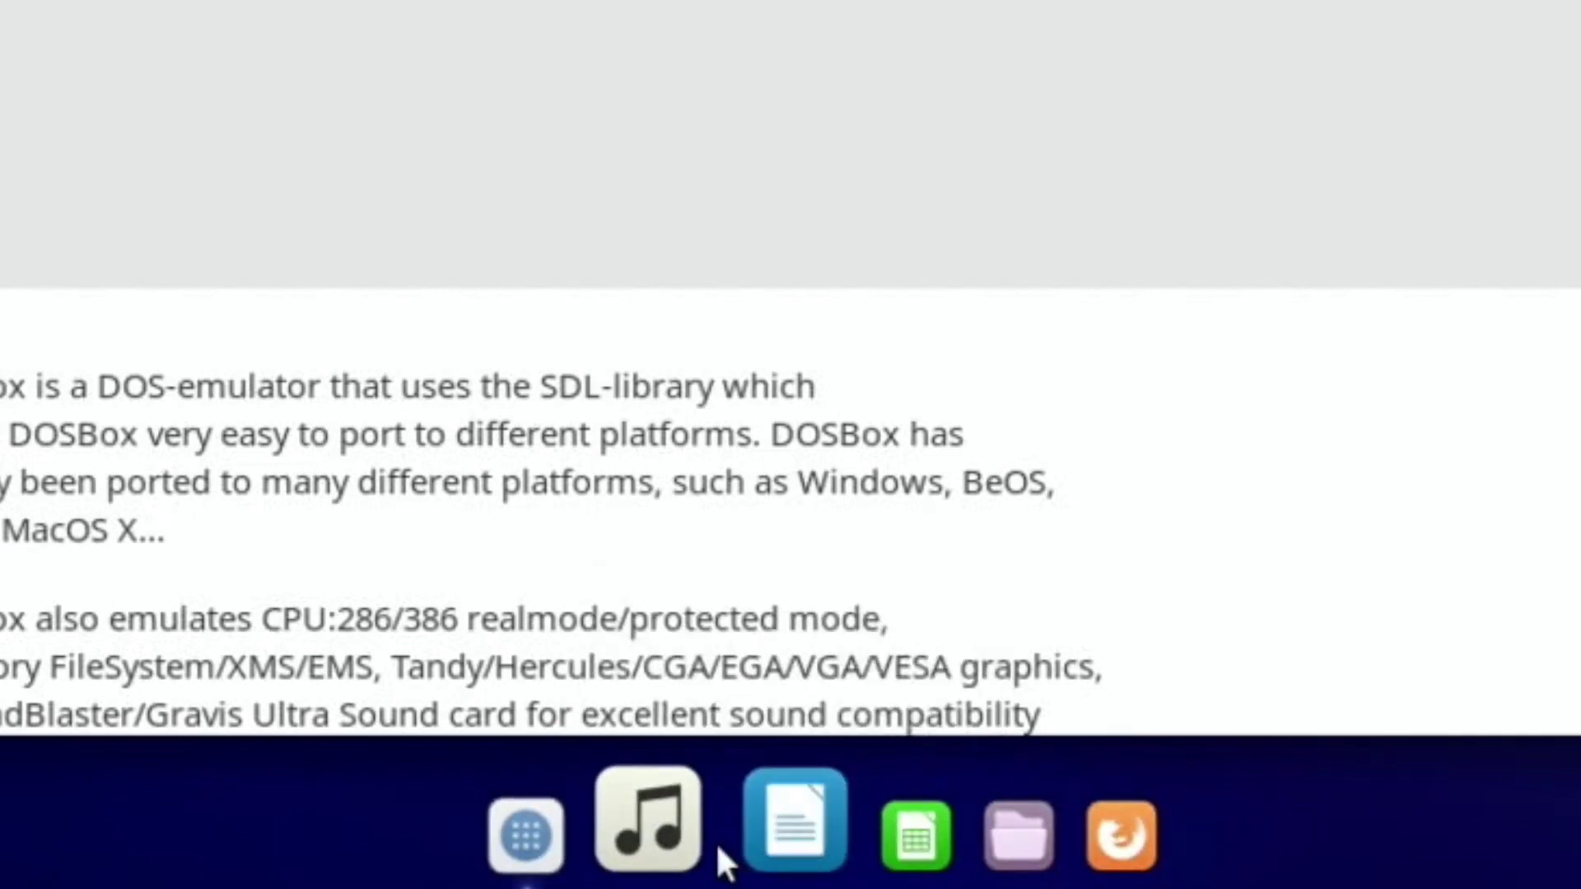
{"action": "right_click", "coordinate": [715, 841]}
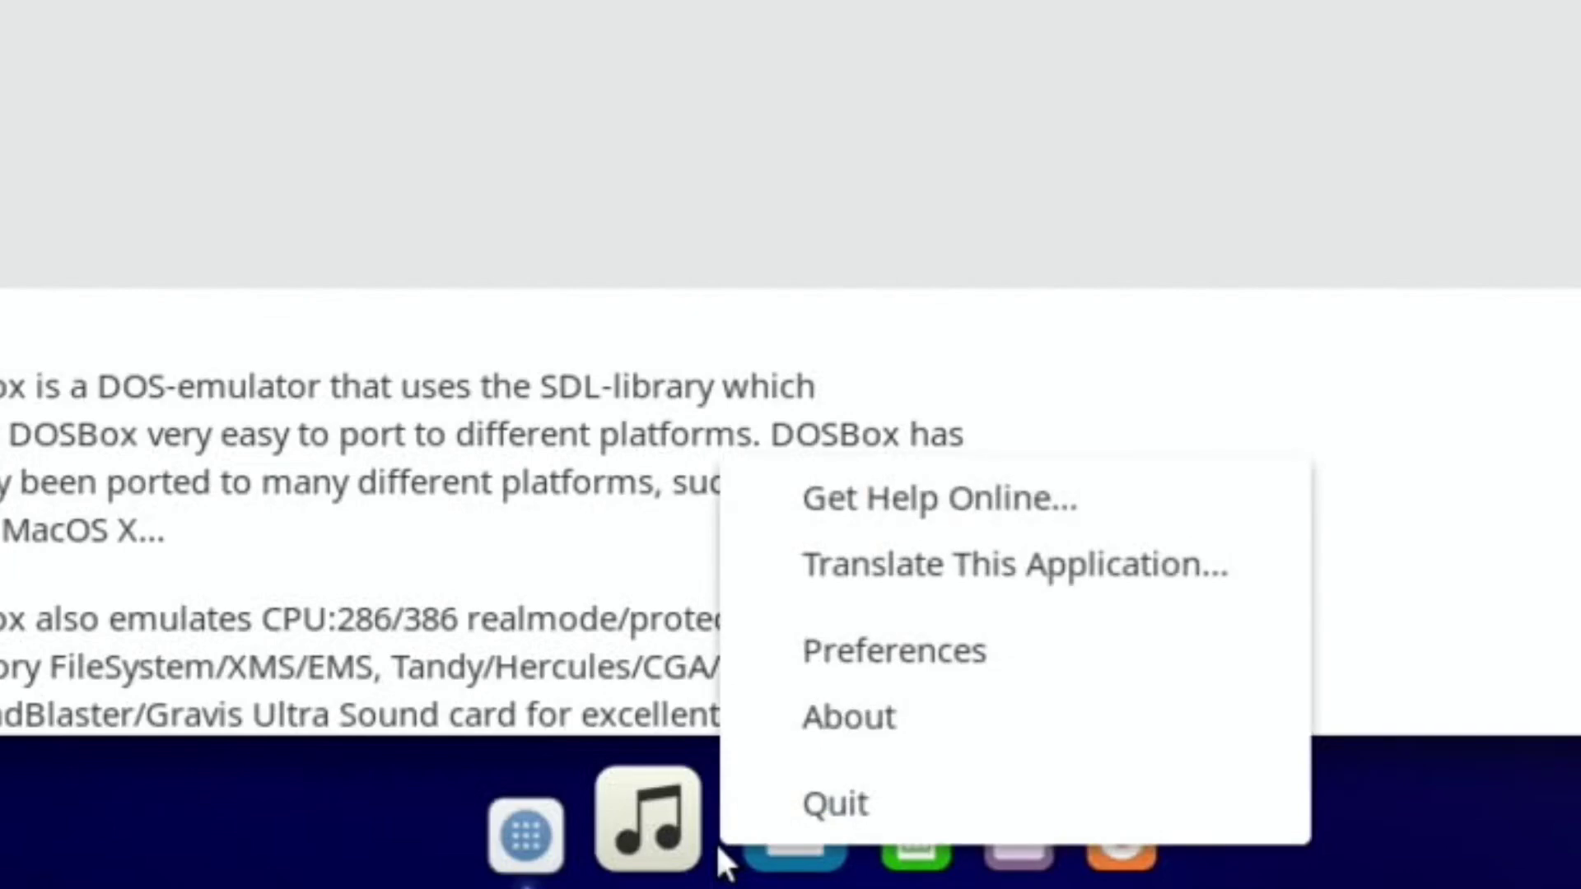
{"action": "left_click", "coordinate": [834, 655]}
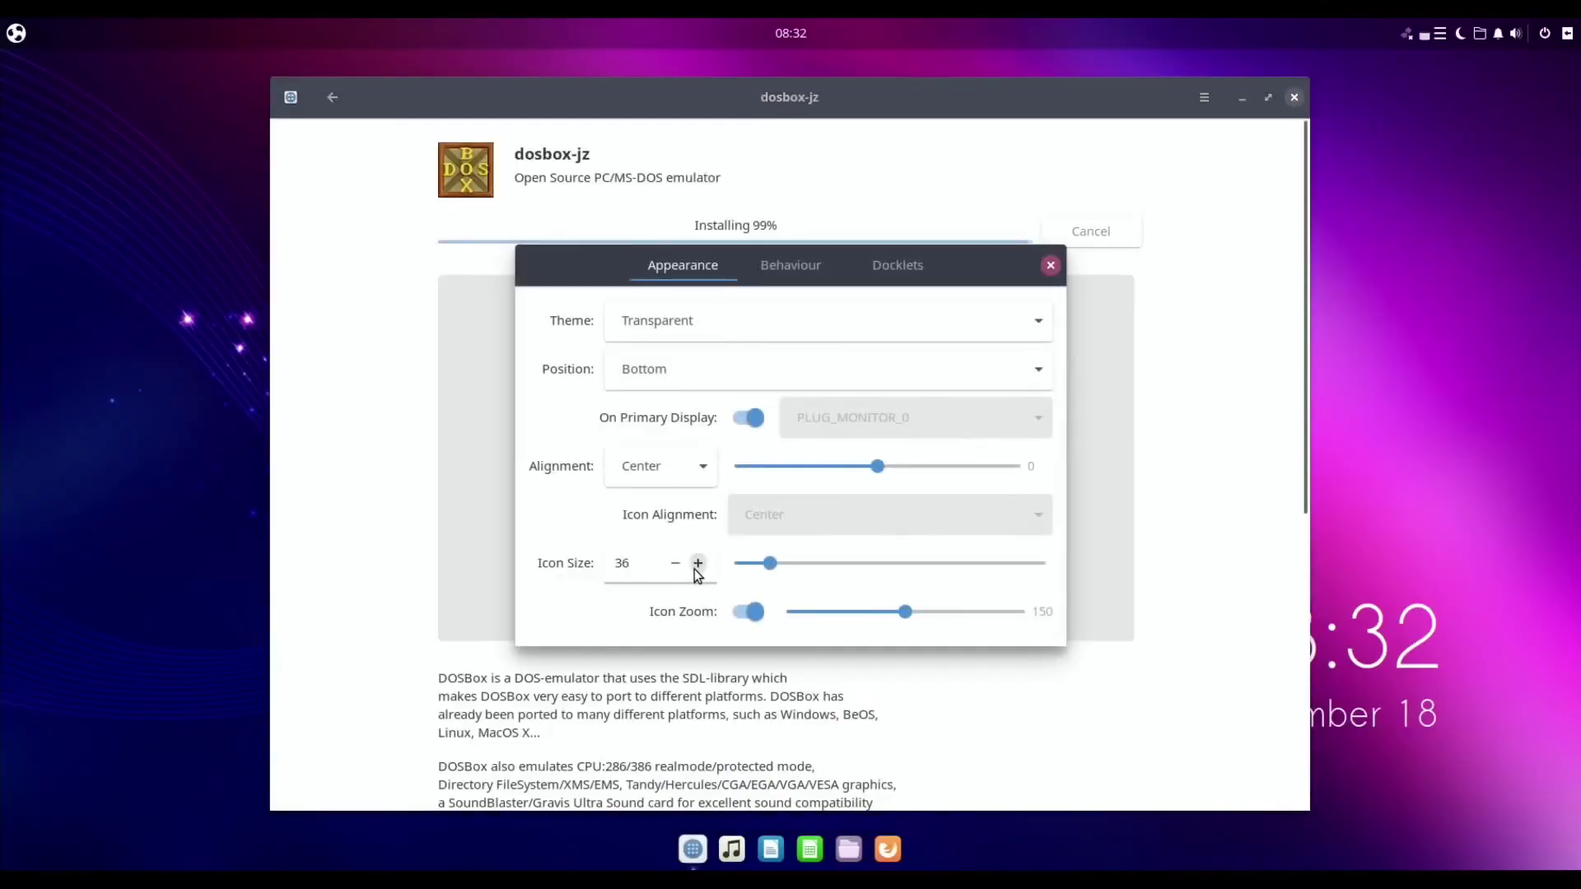
{"action": "left_click", "coordinate": [696, 564]}
{"action": "left_click", "coordinate": [696, 565]}
{"action": "left_click", "coordinate": [696, 565]}
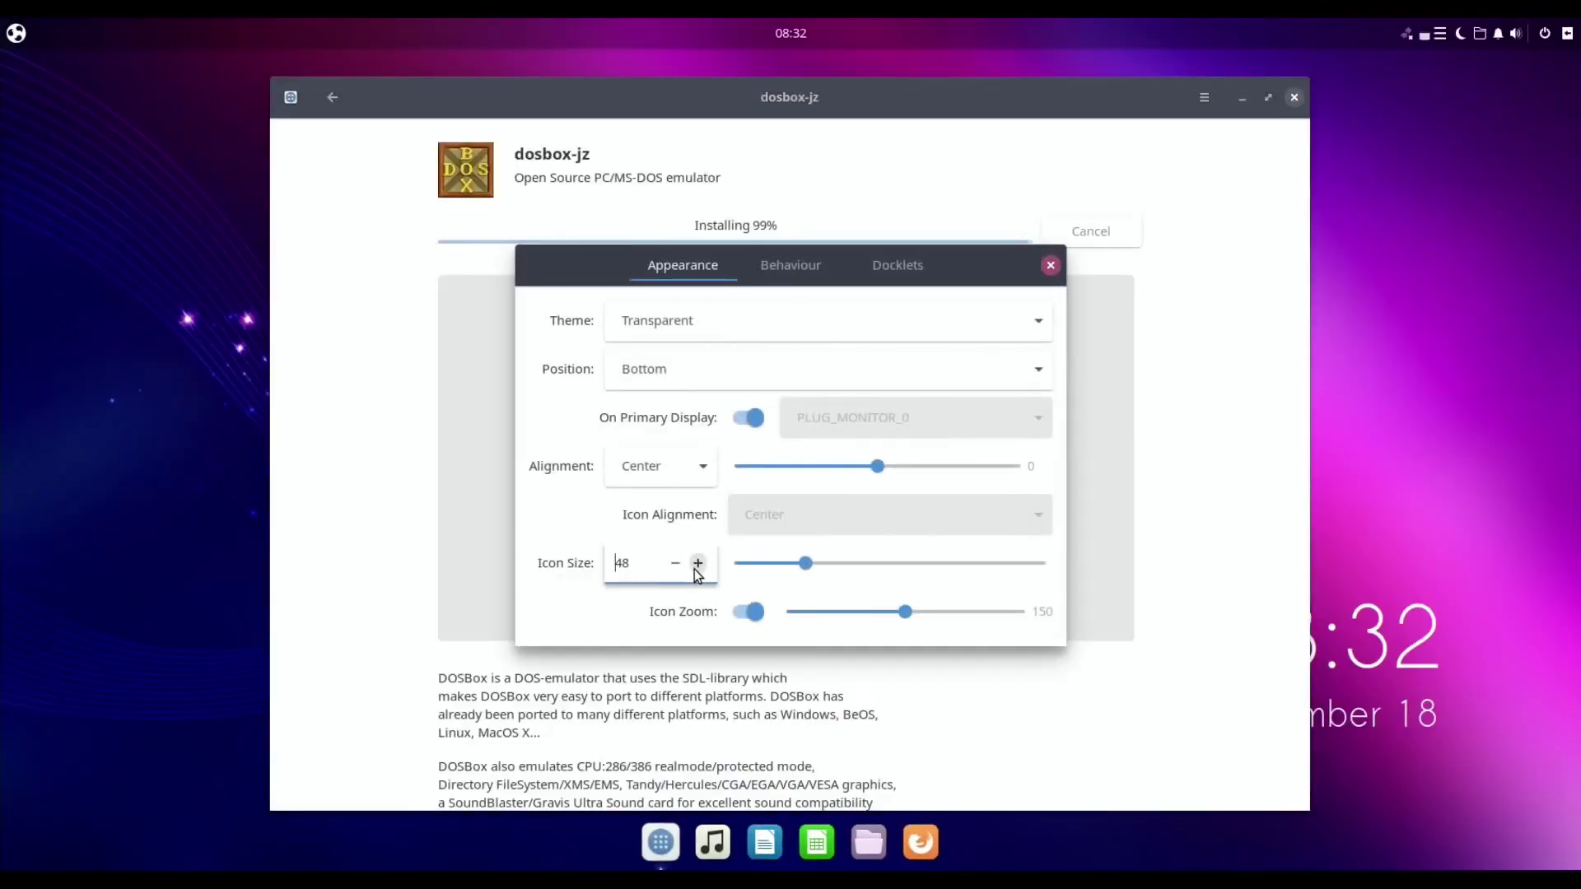
{"action": "left_click", "coordinate": [697, 565]}
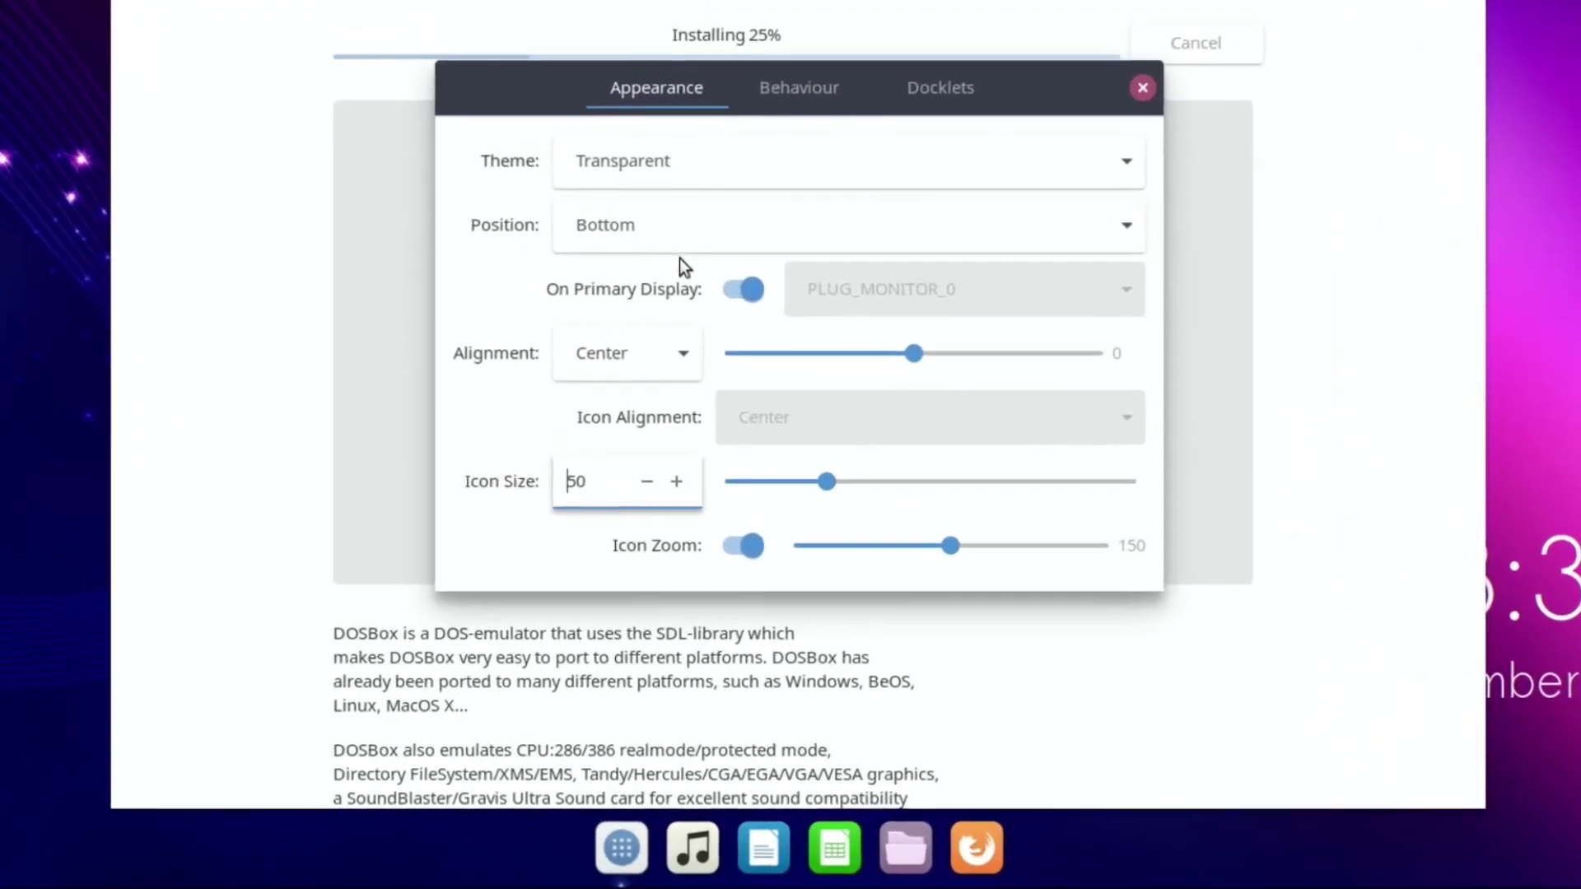
Step: Try the Matte and Default dock themes, then settle on Transparent
{"action": "left_click", "coordinate": [700, 161]}
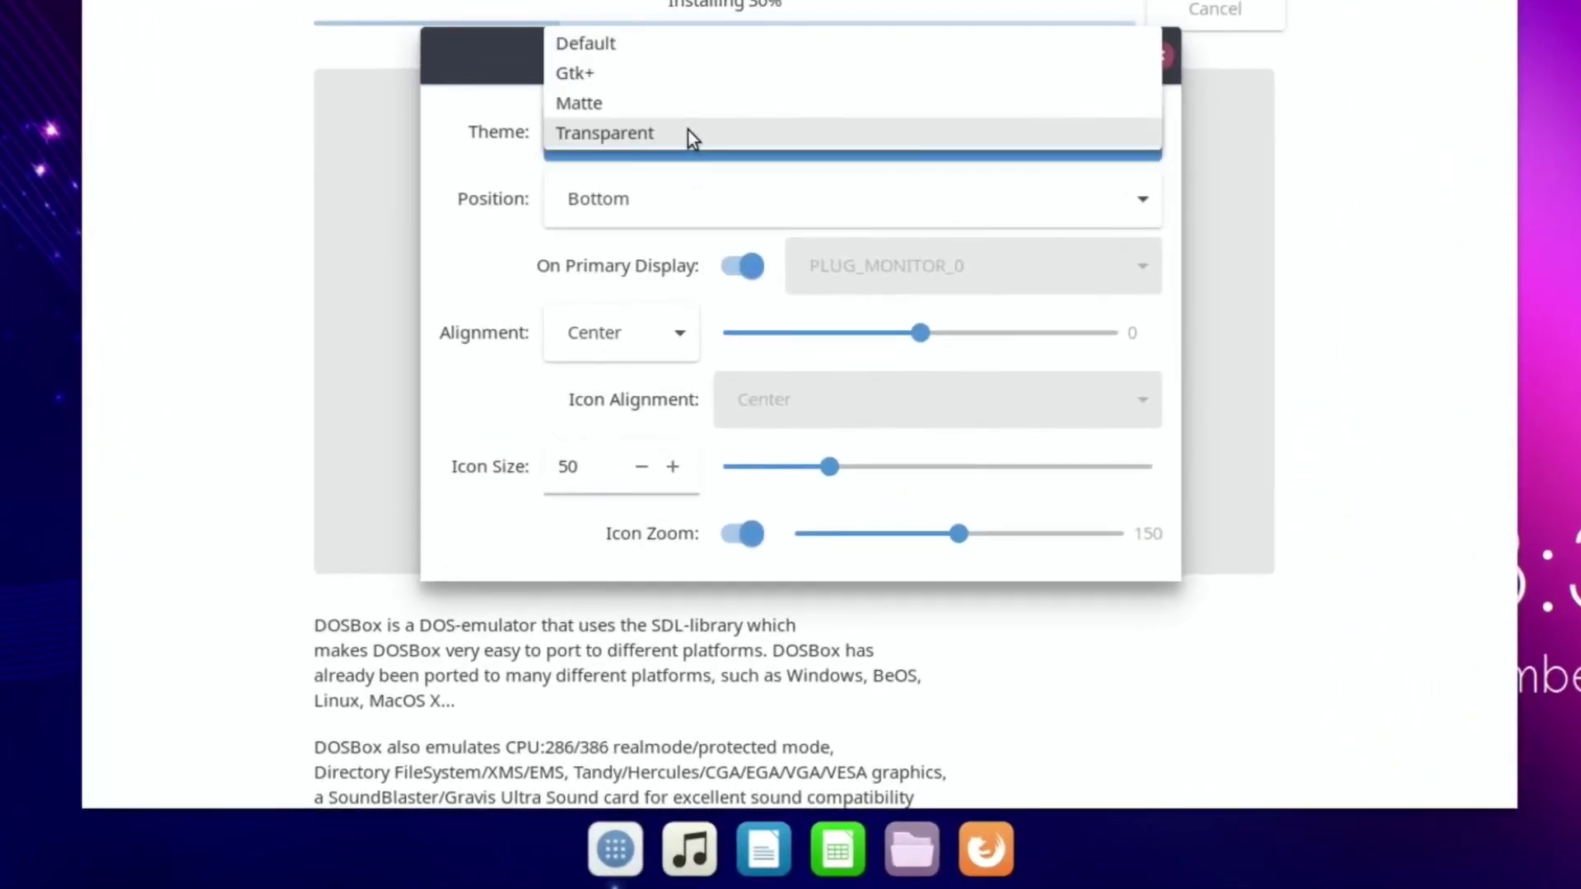
{"action": "left_click", "coordinate": [629, 107]}
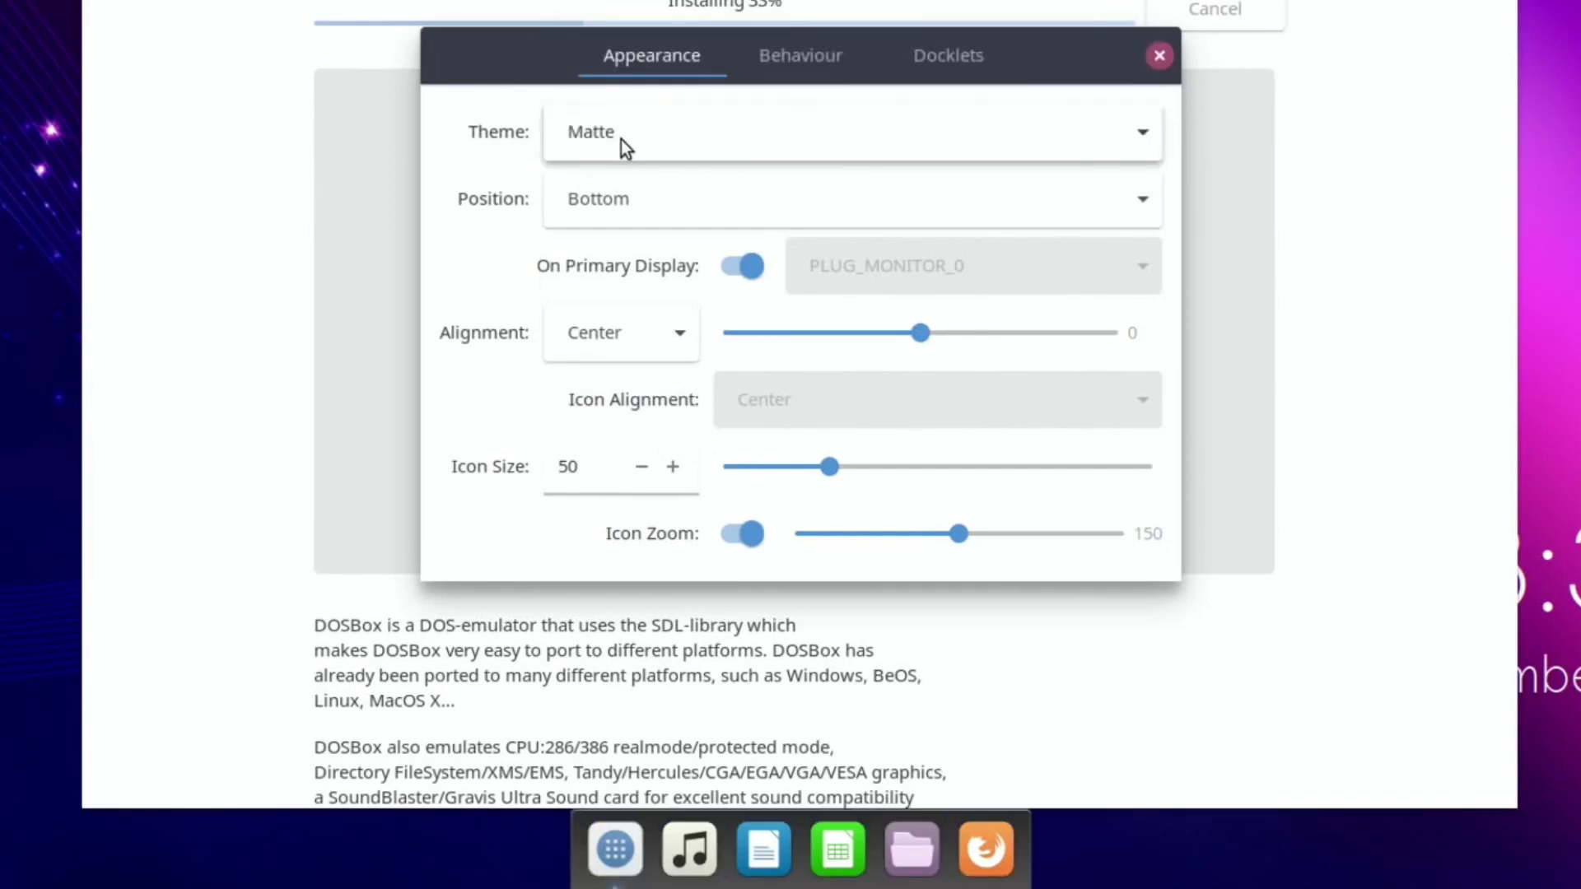
{"action": "left_click", "coordinate": [621, 140]}
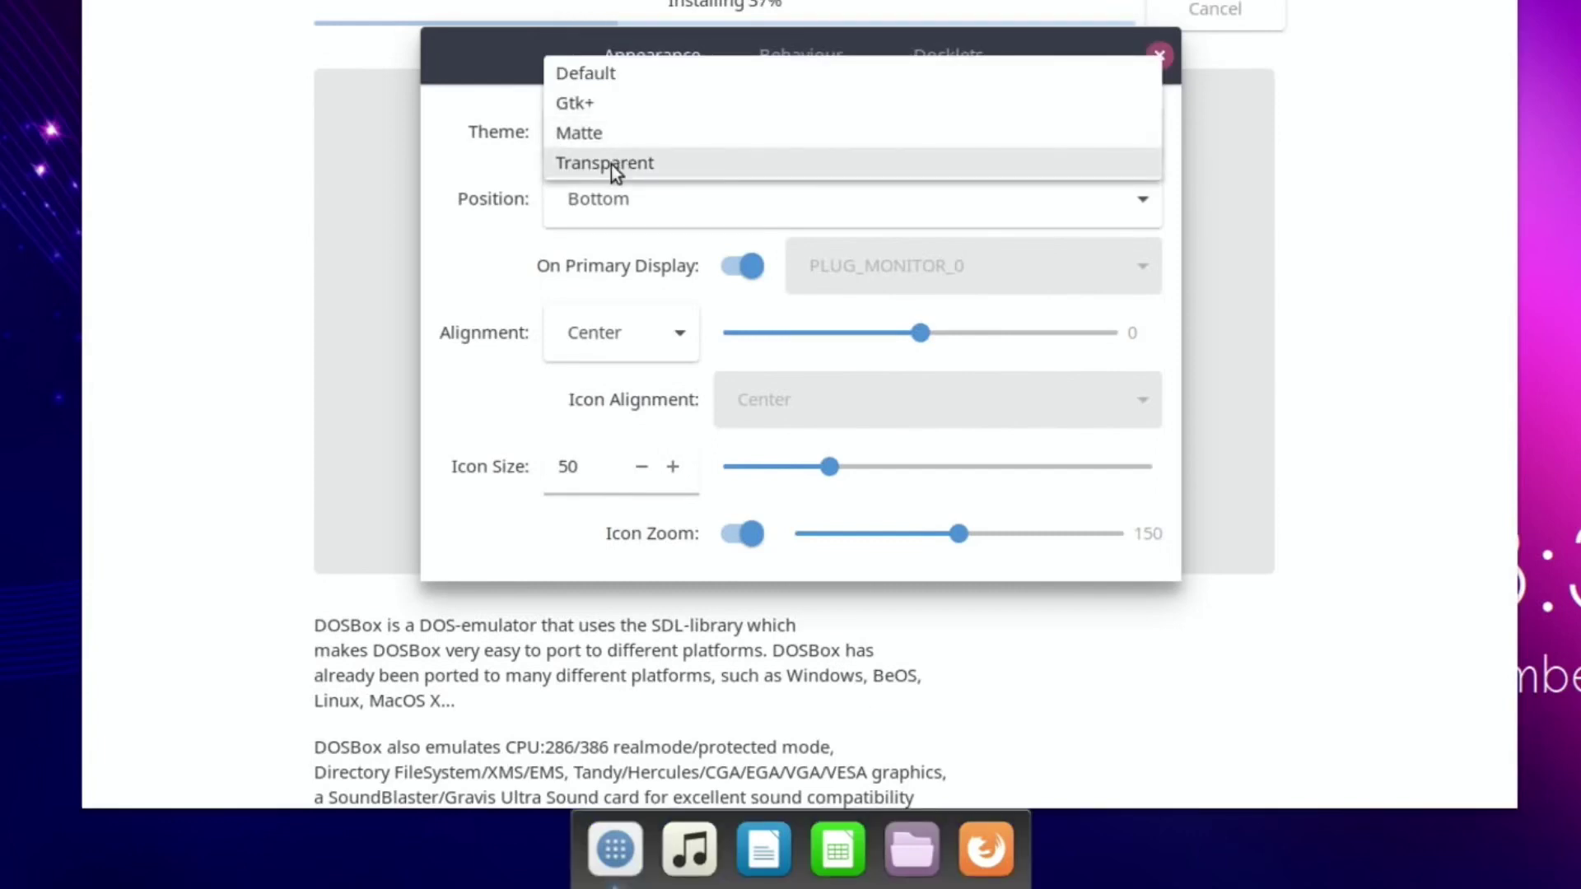
{"action": "left_click", "coordinate": [611, 165]}
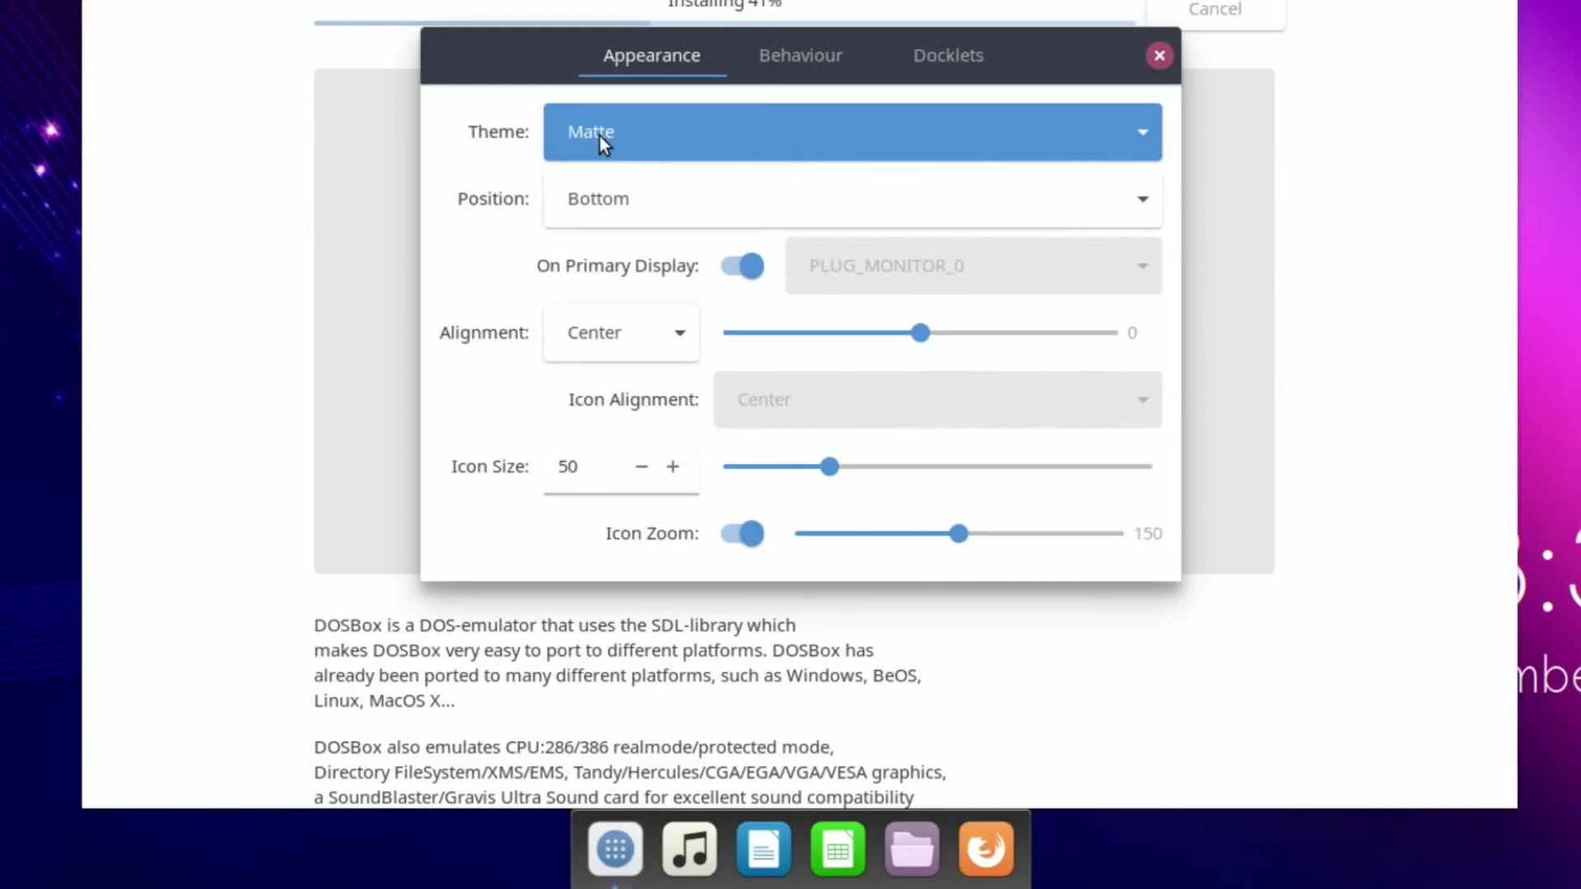
{"action": "left_click", "coordinate": [601, 136]}
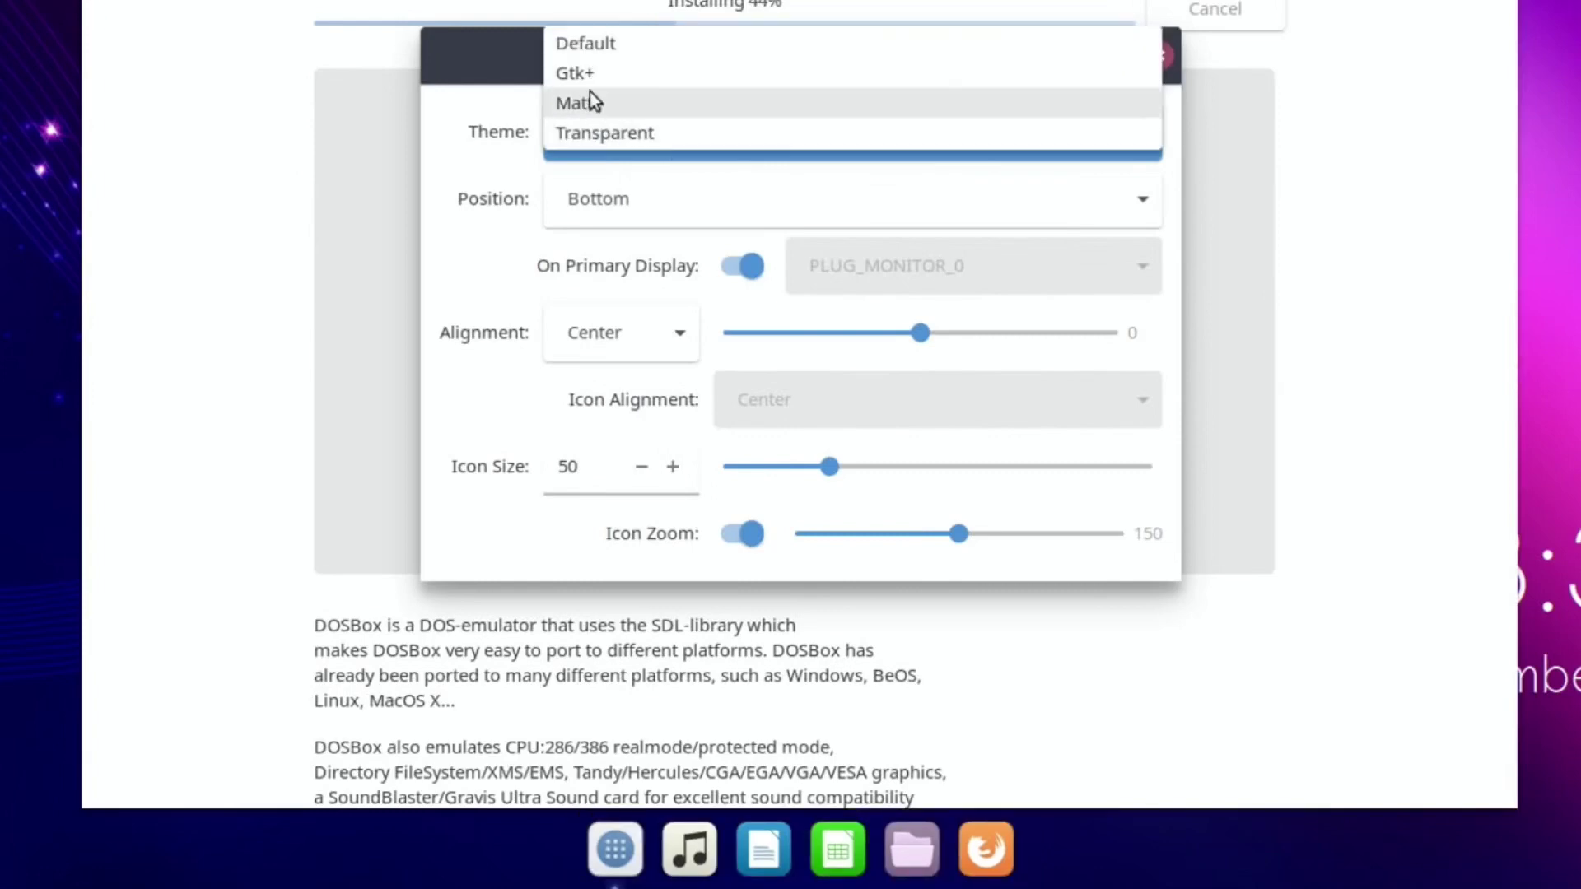
{"action": "left_click", "coordinate": [581, 38]}
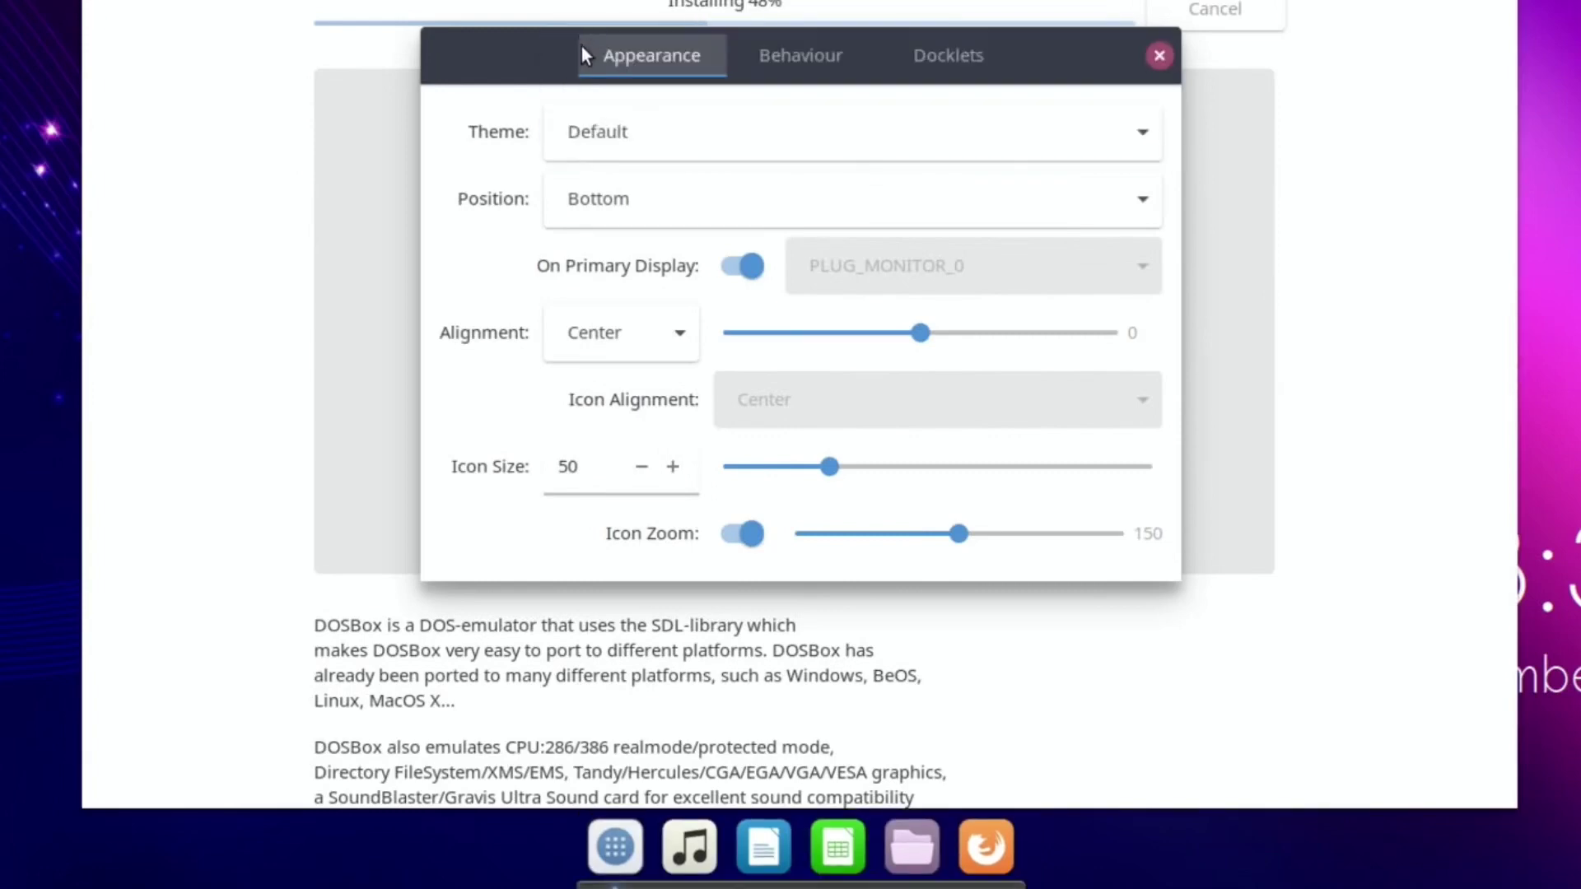
{"action": "left_click", "coordinate": [619, 126]}
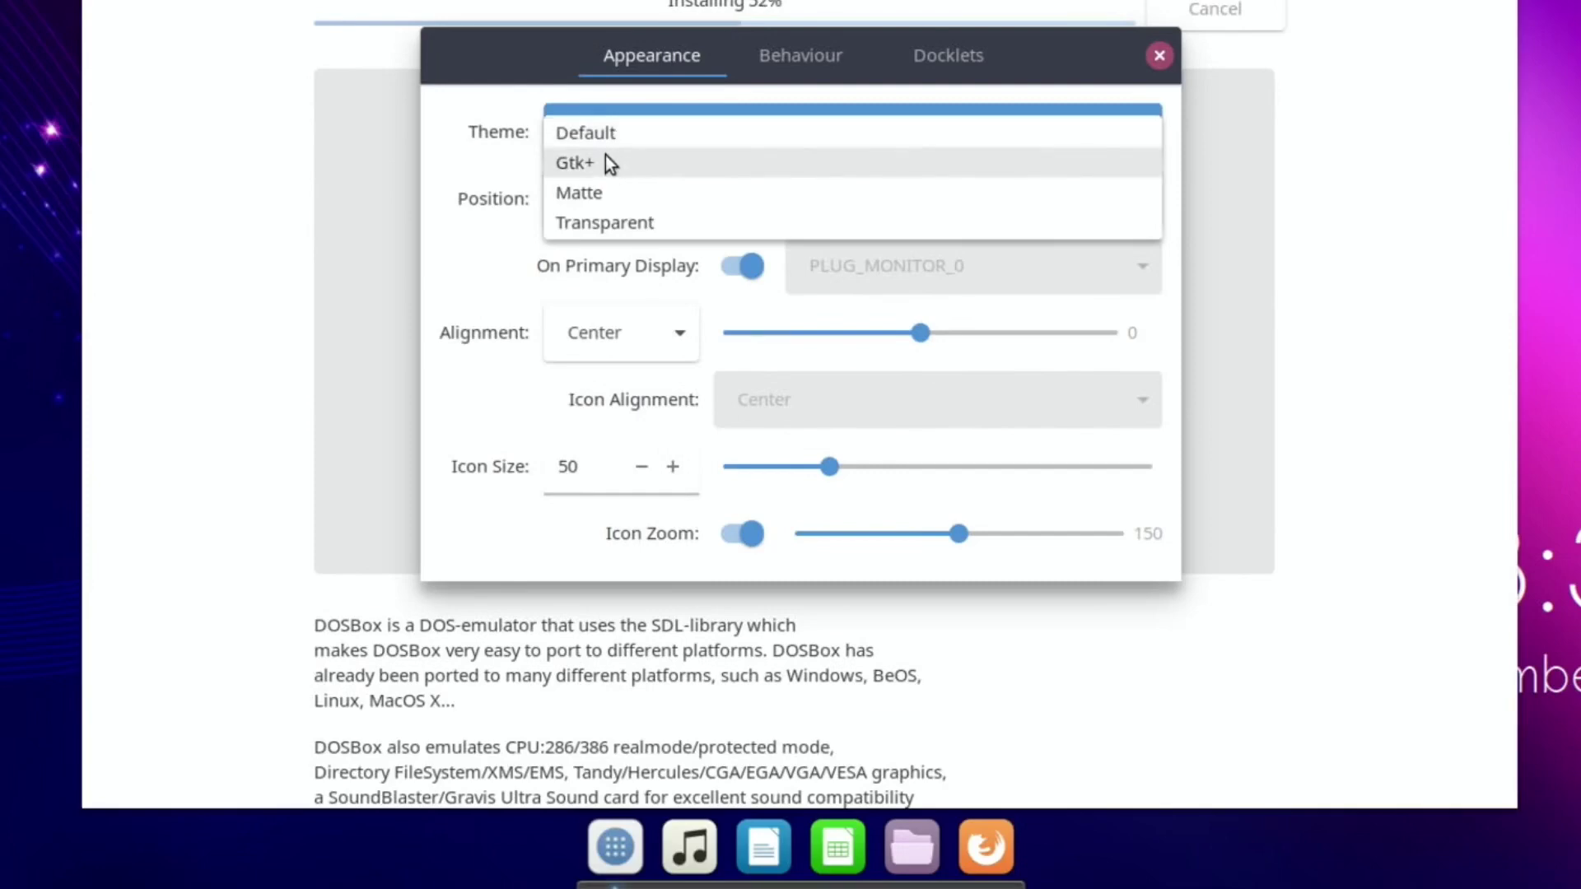
{"action": "left_click", "coordinate": [619, 222]}
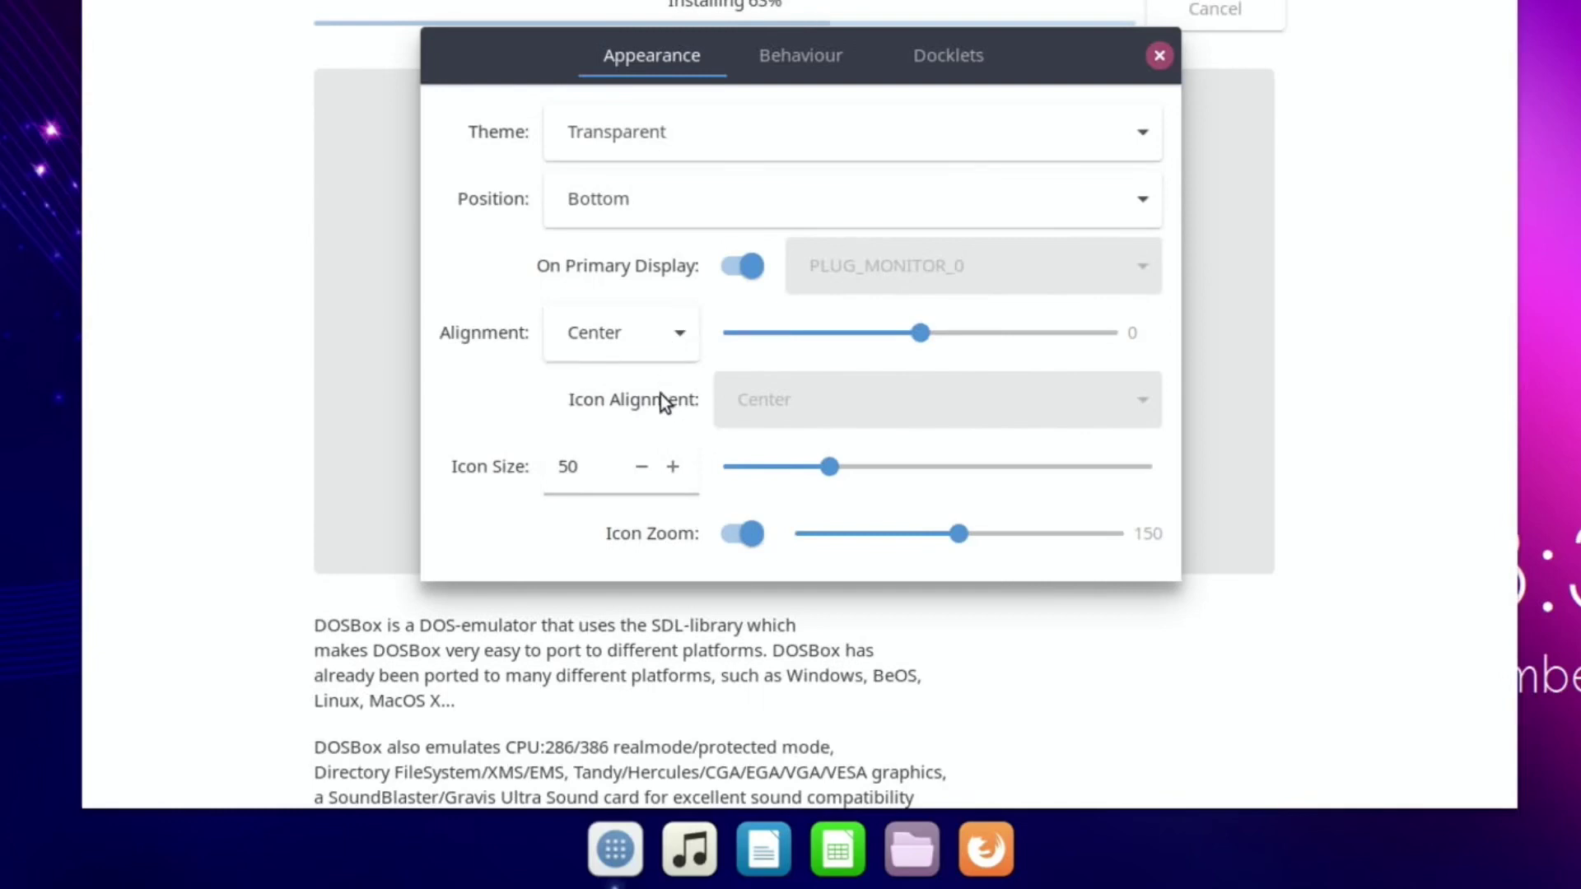
Step: Look over the Behaviour and Docklets settings, then close the dock preferences
{"action": "left_click", "coordinate": [827, 54]}
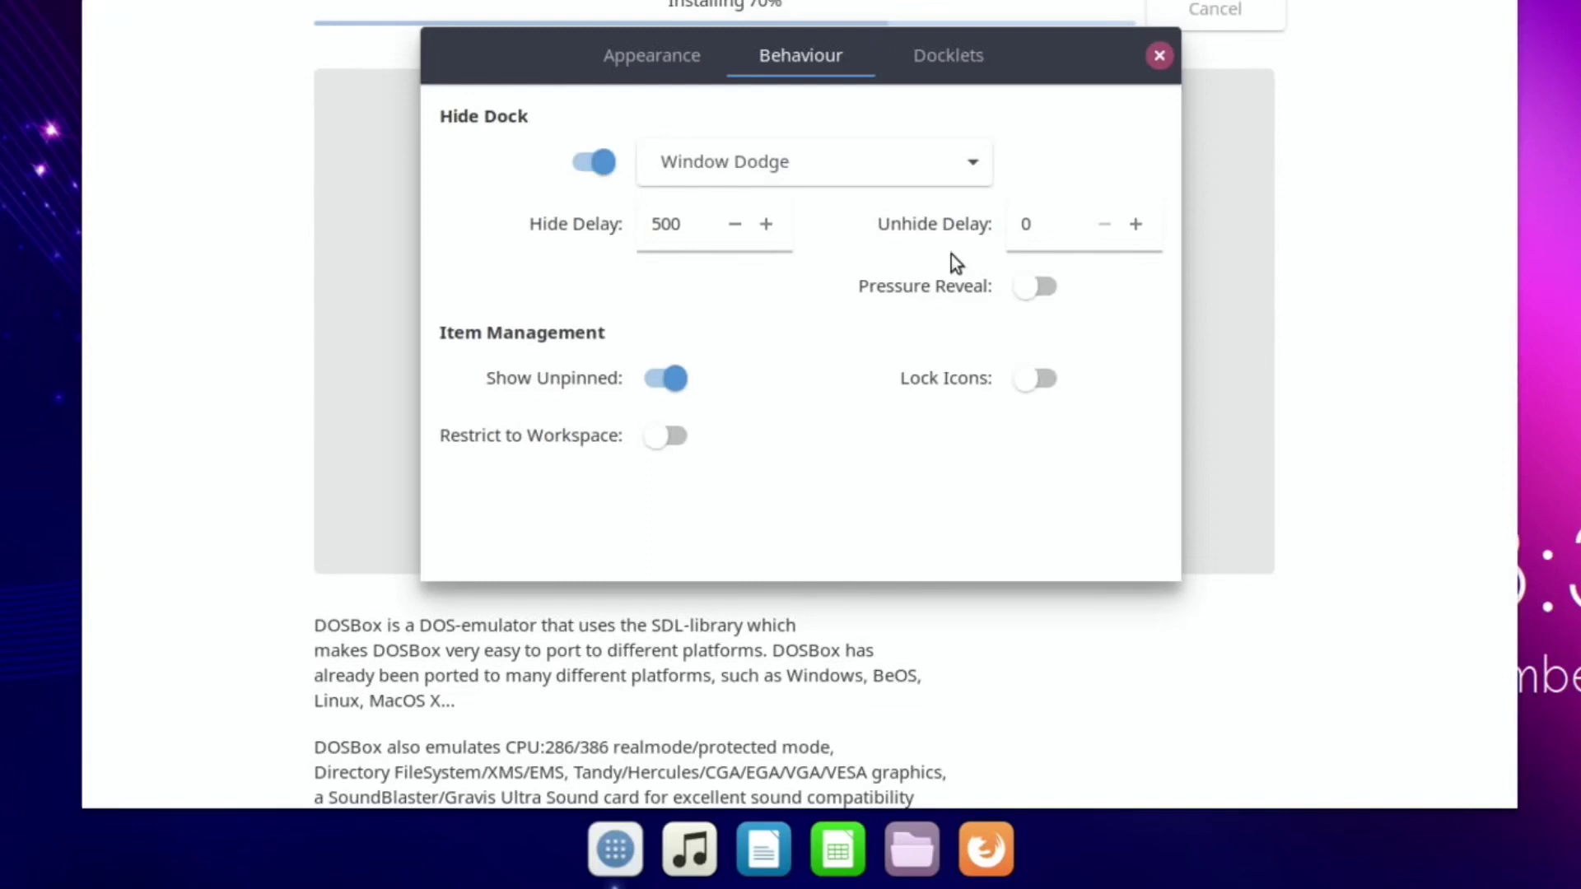
{"action": "left_click", "coordinate": [942, 59]}
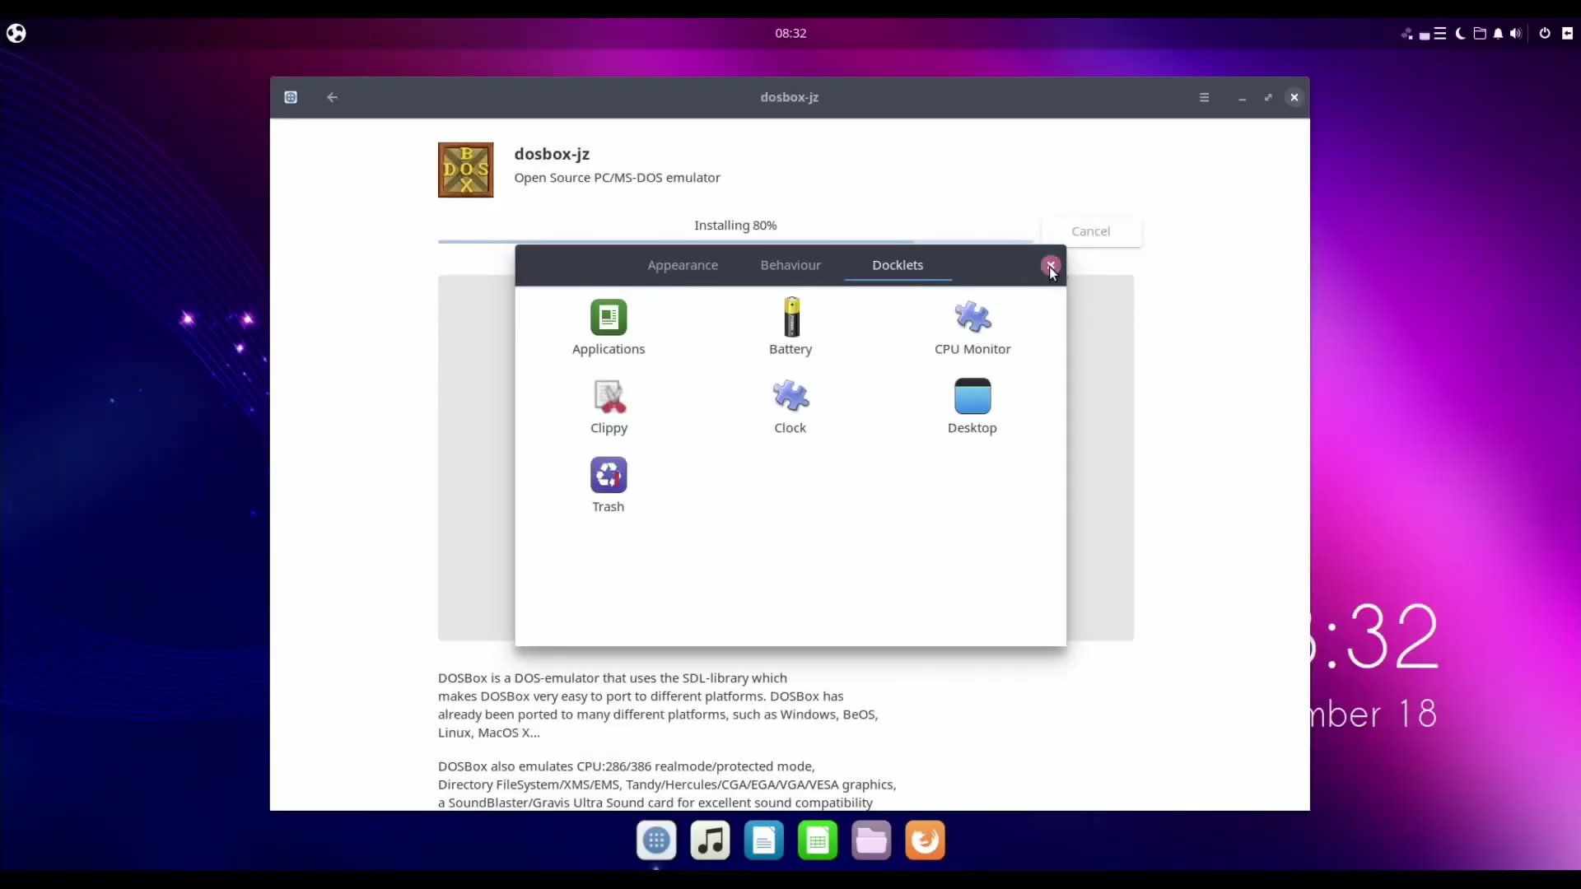
{"action": "left_click", "coordinate": [1050, 265]}
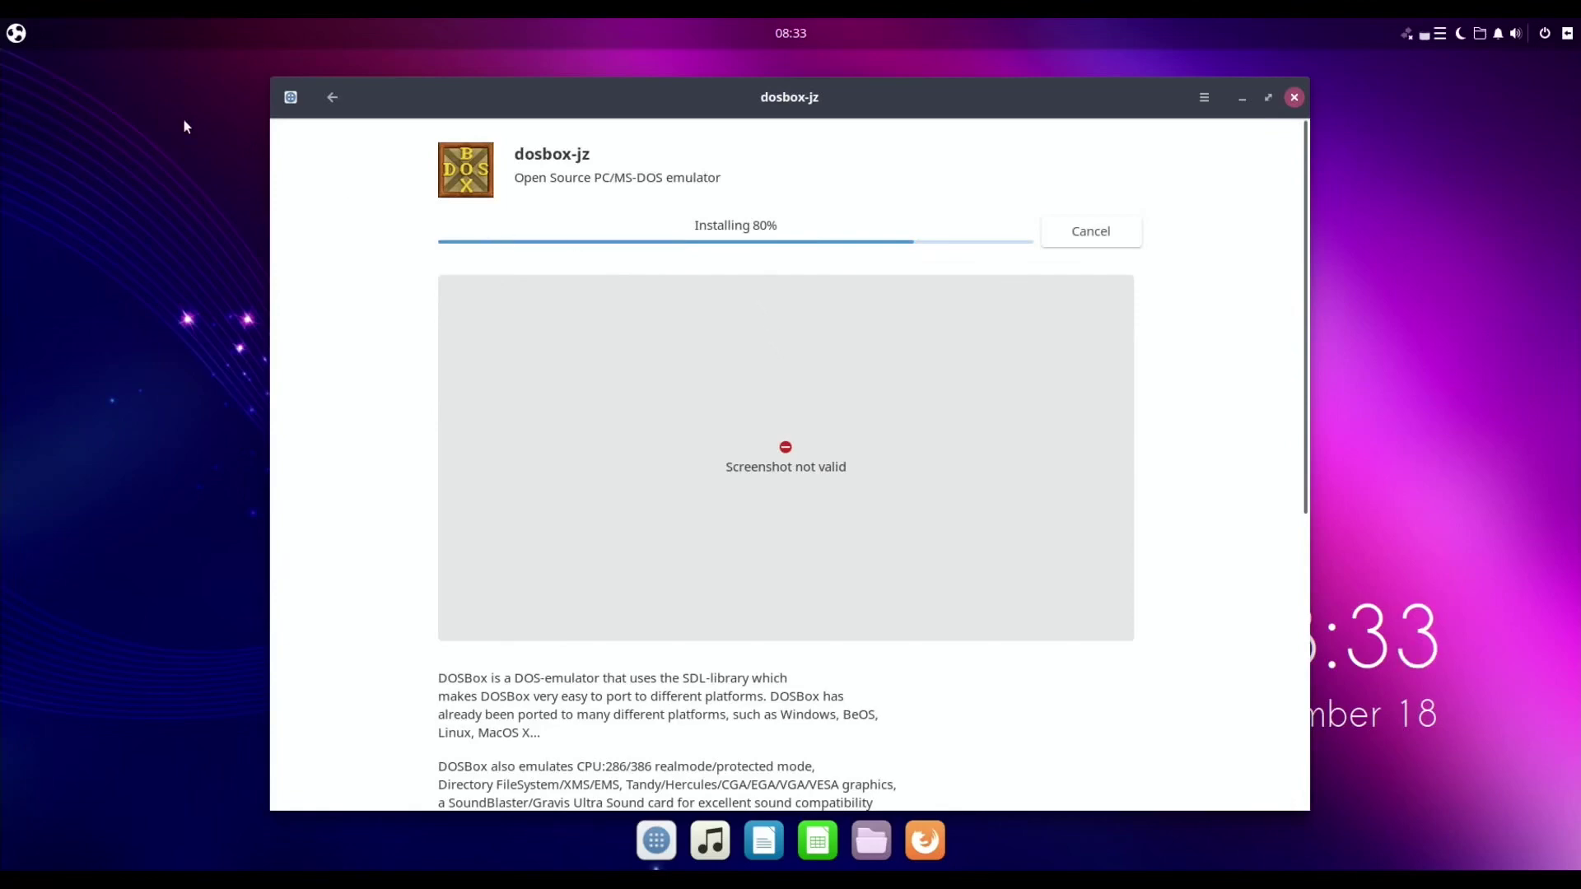
Step: Launch Budgie Desktop Settings from System Tools and move its window toward the centre
{"action": "left_click", "coordinate": [16, 33]}
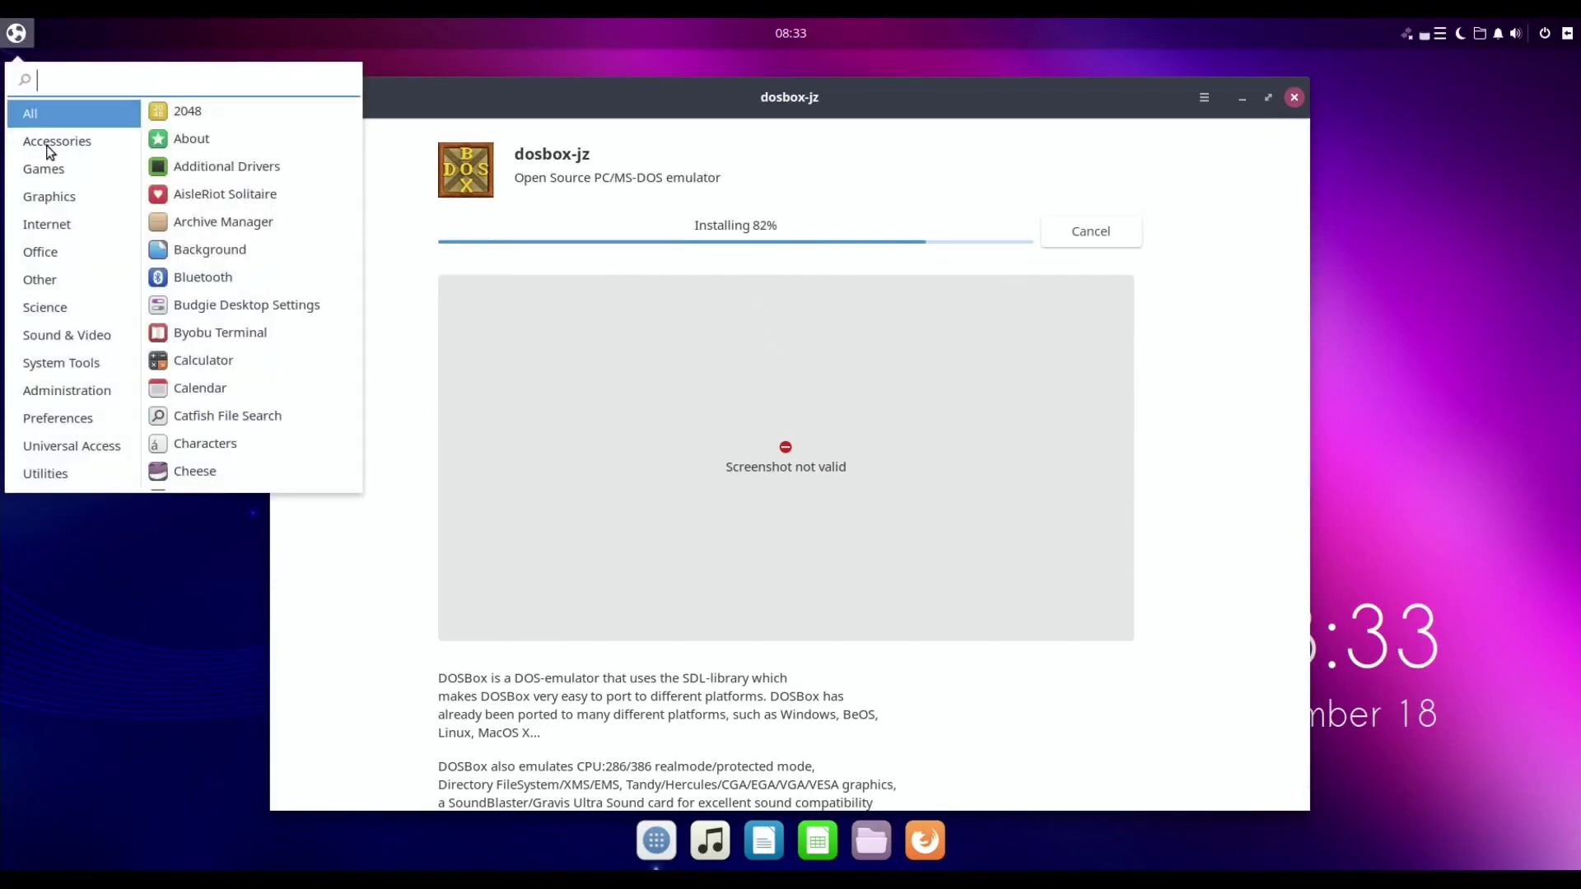
{"action": "left_click", "coordinate": [66, 362]}
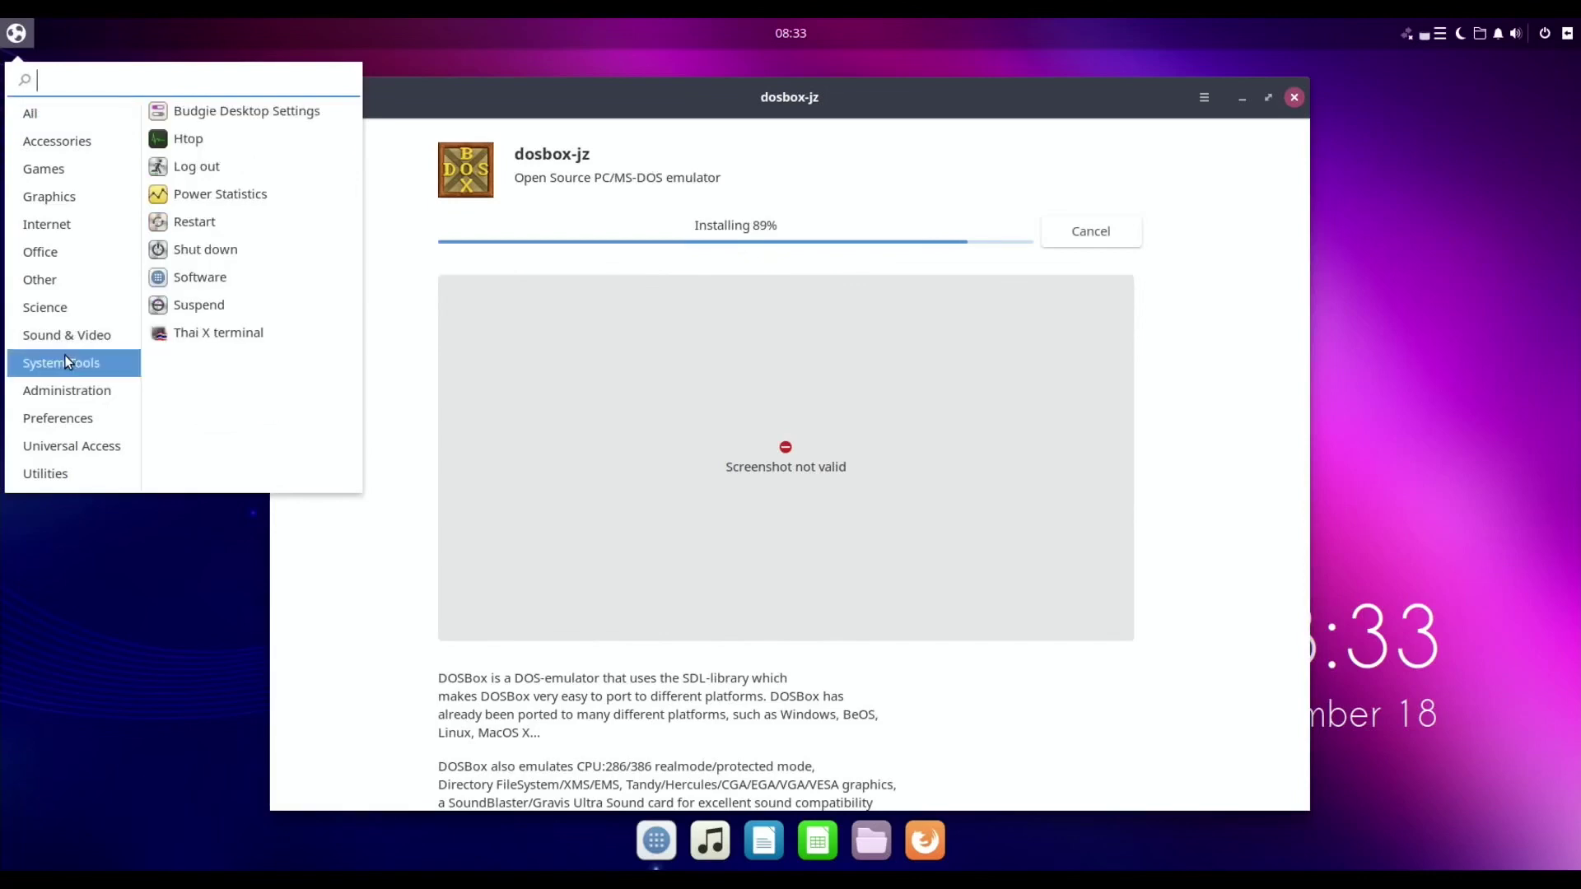
{"action": "left_click", "coordinate": [219, 111]}
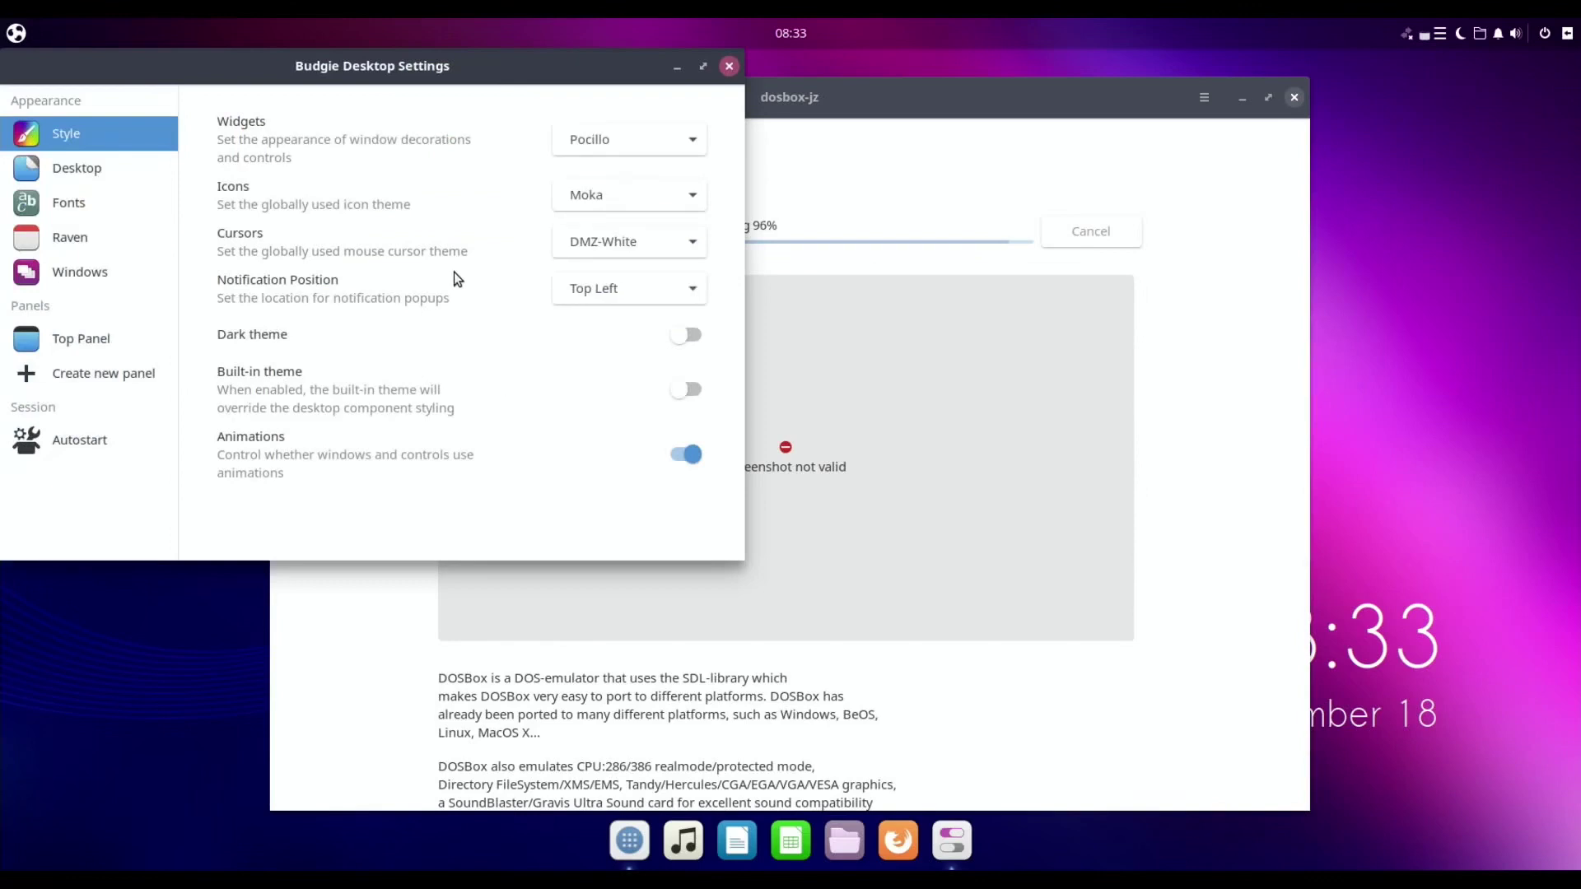
{"action": "left_click_drag", "start_coordinate": [472, 66], "coordinate": [802, 107]}
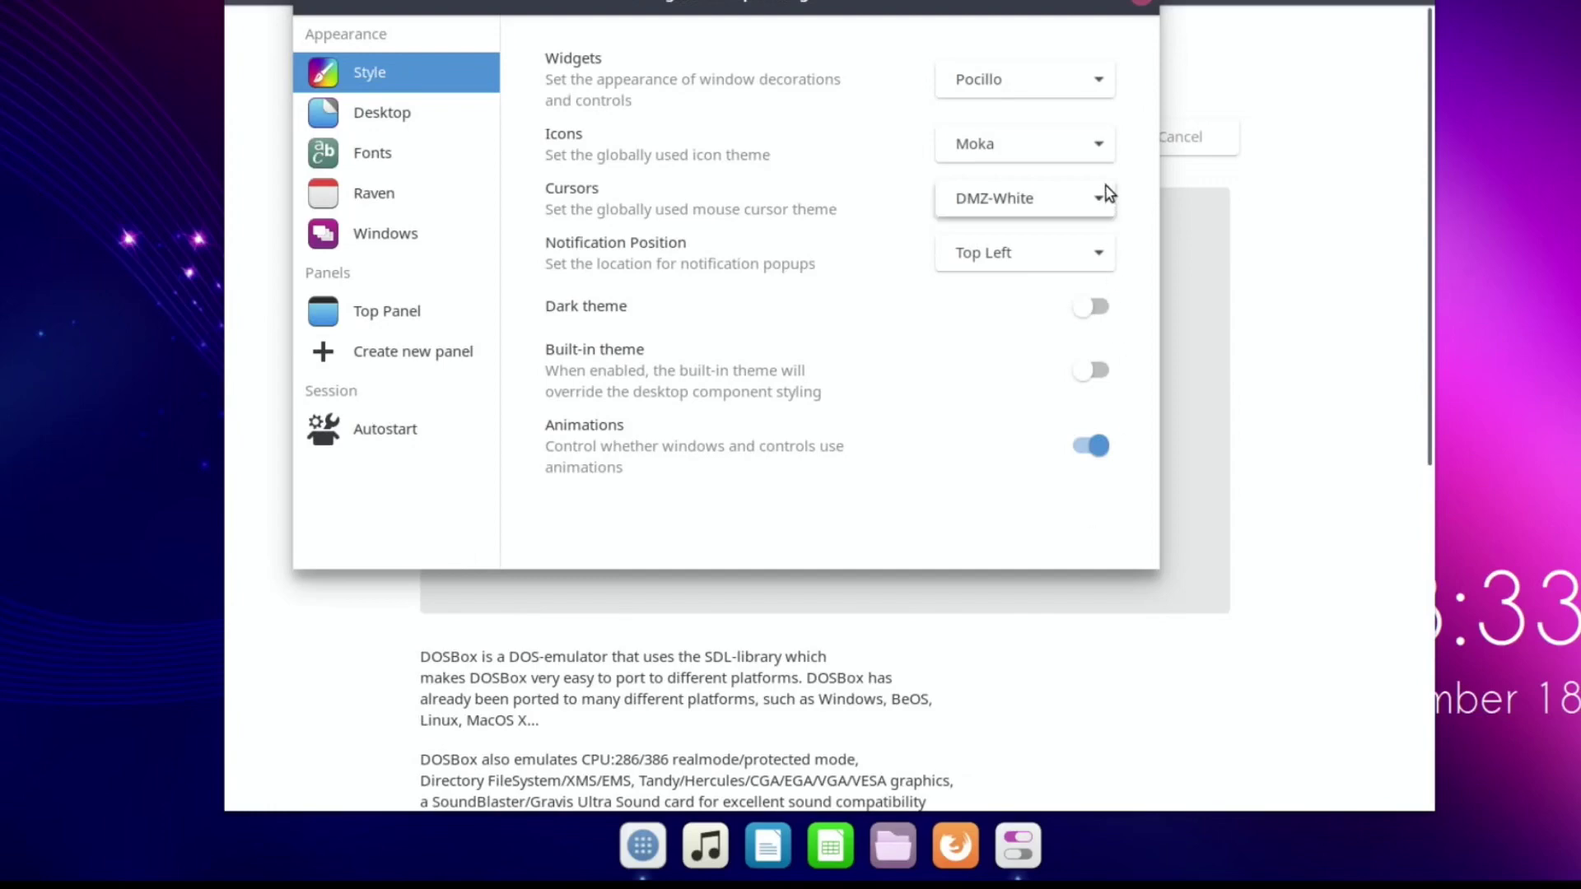
Step: Cycle the icon theme through Adwaita, Faba and HighContrast, ending on Humanity
{"action": "left_click", "coordinate": [1102, 144]}
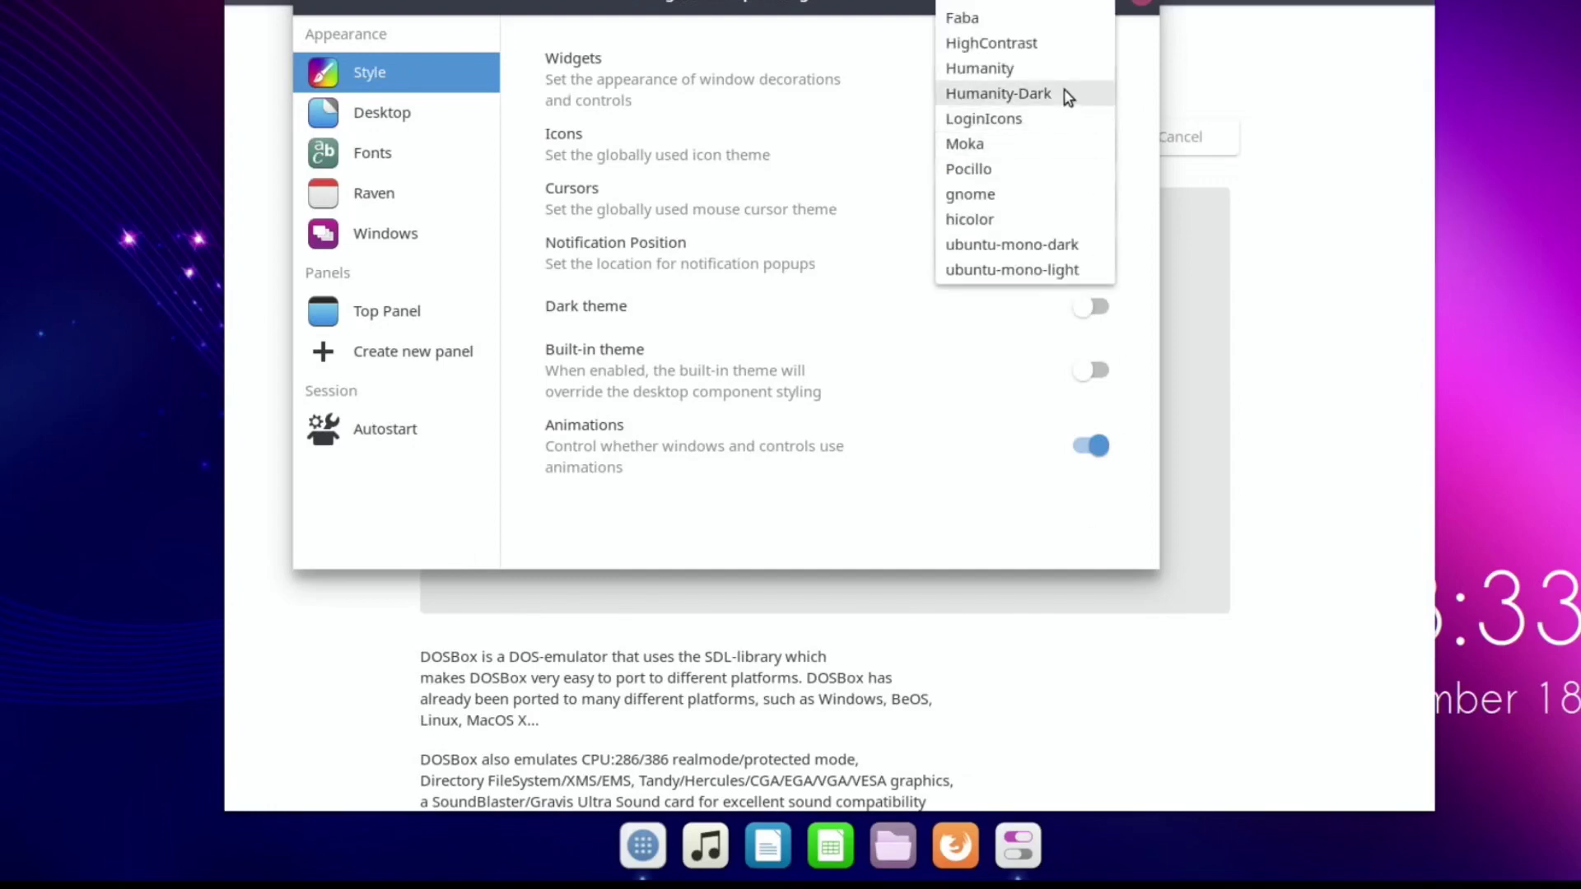
{"action": "left_click", "coordinate": [996, 5]}
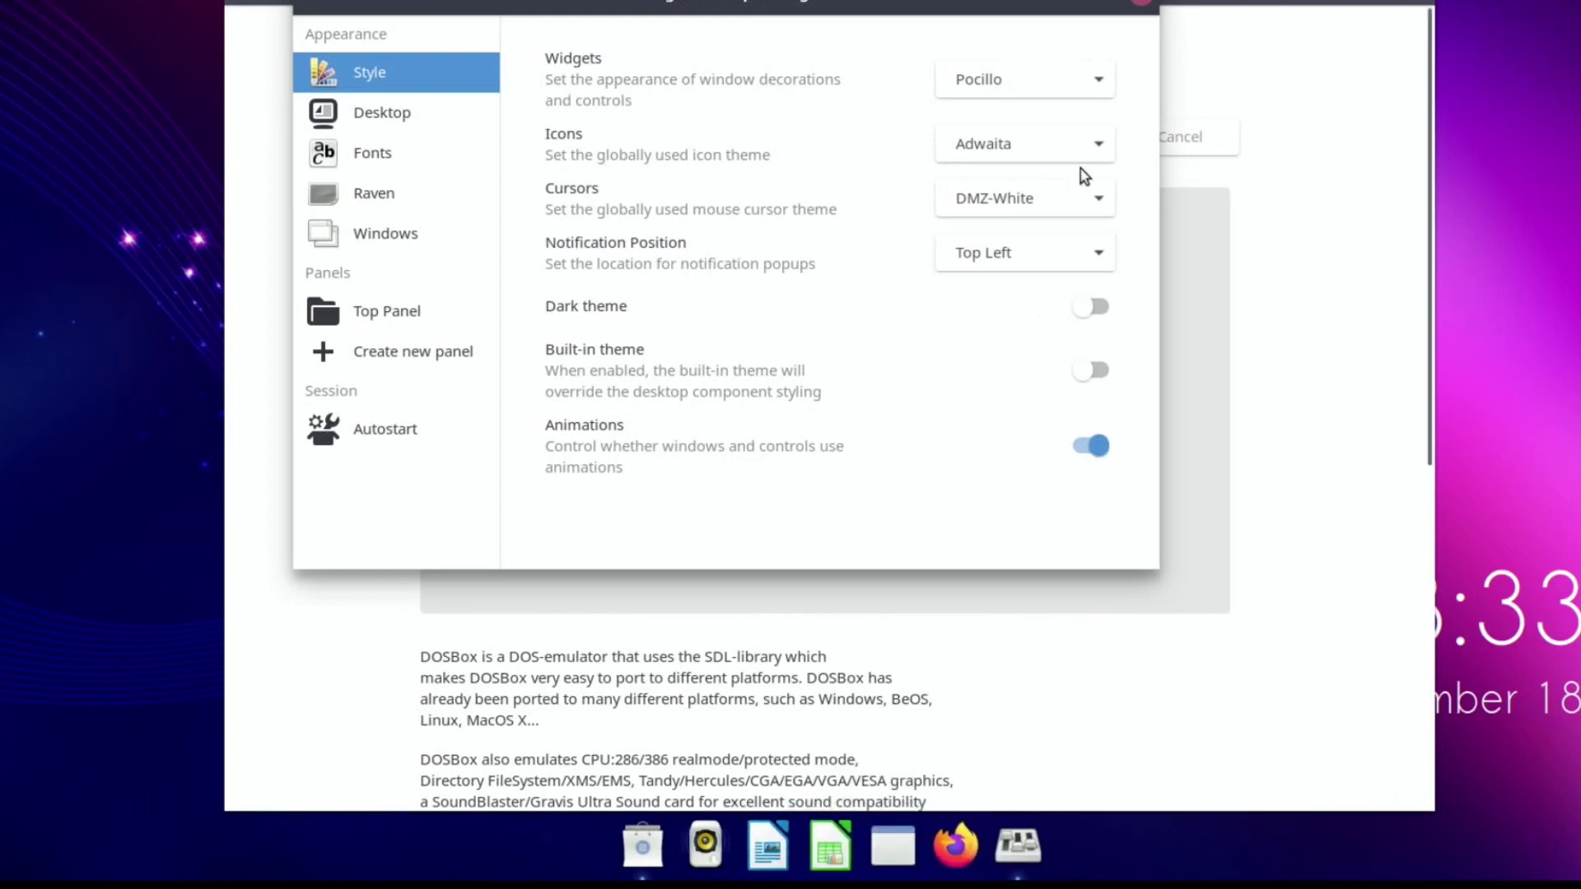
{"action": "left_click", "coordinate": [1083, 145]}
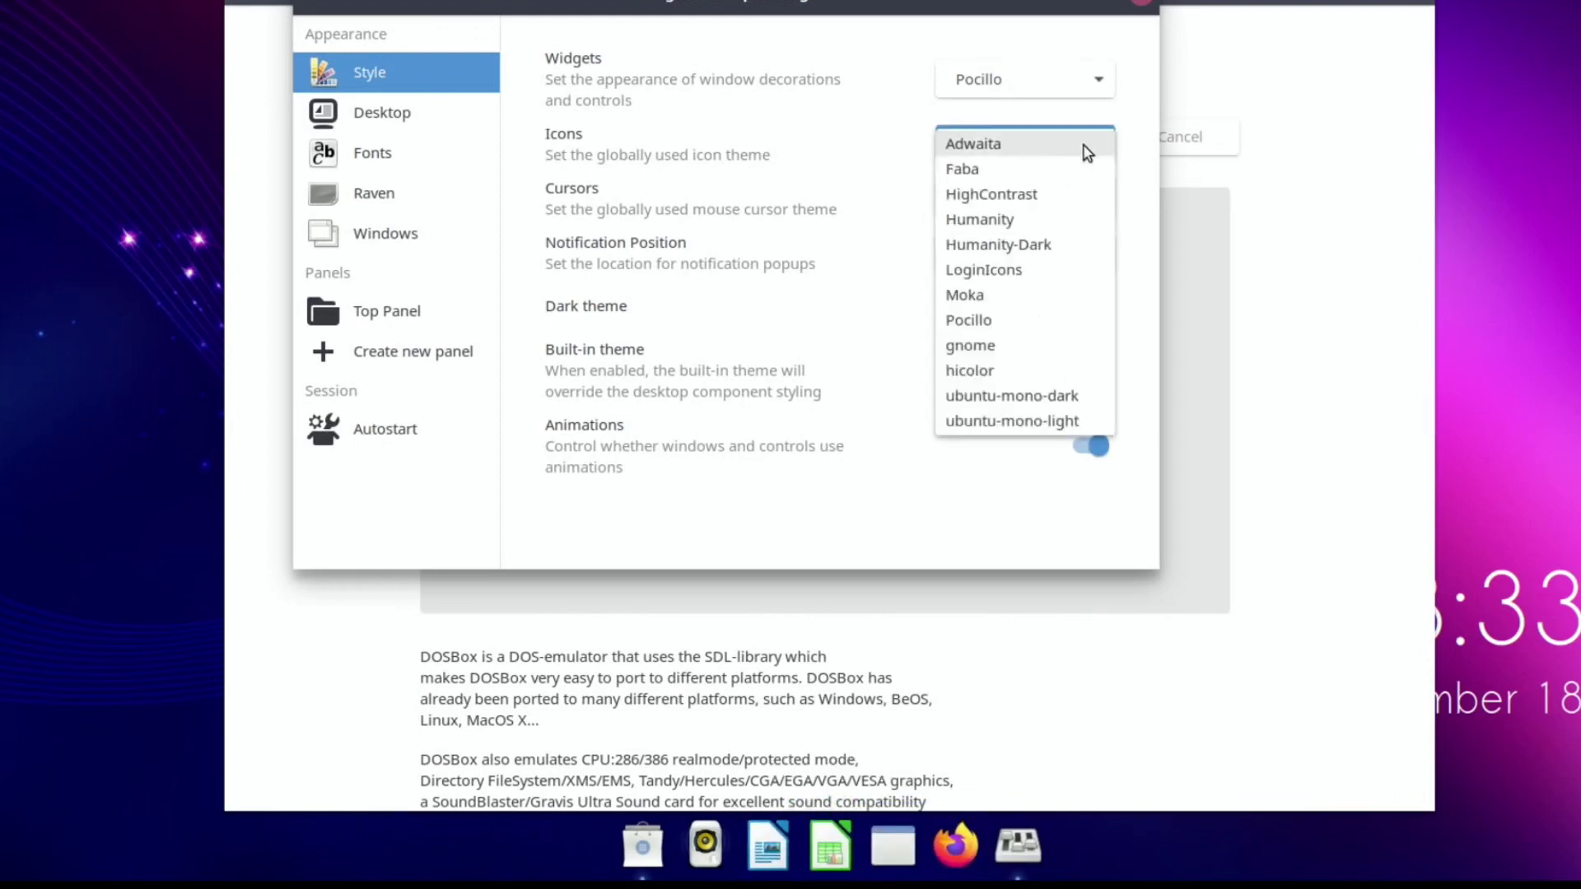
{"action": "left_click", "coordinate": [1044, 171]}
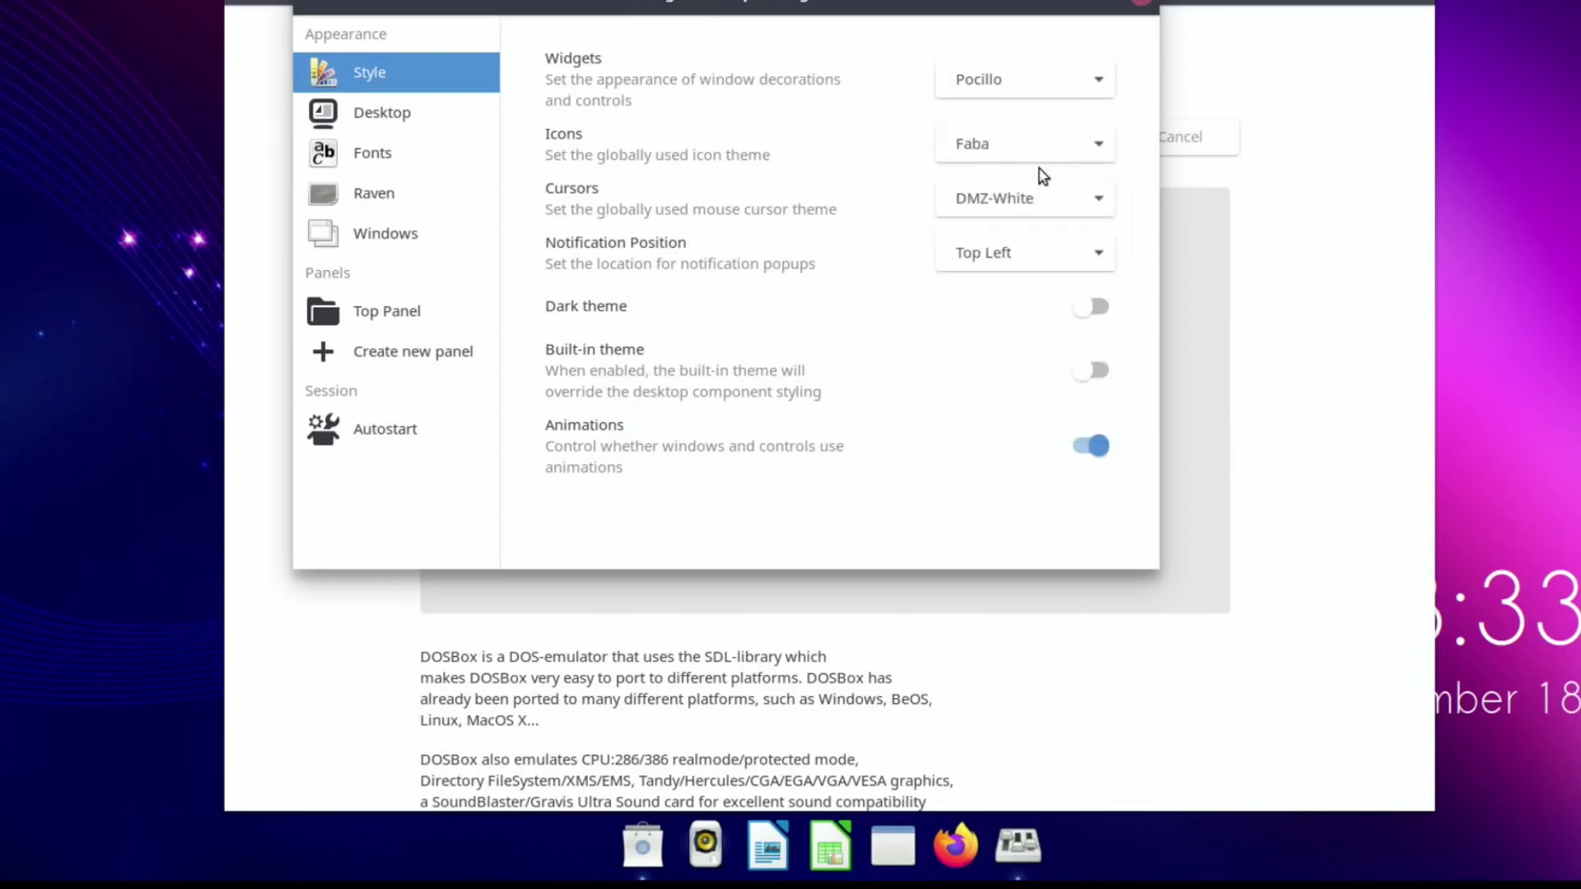
{"action": "left_click", "coordinate": [1087, 145]}
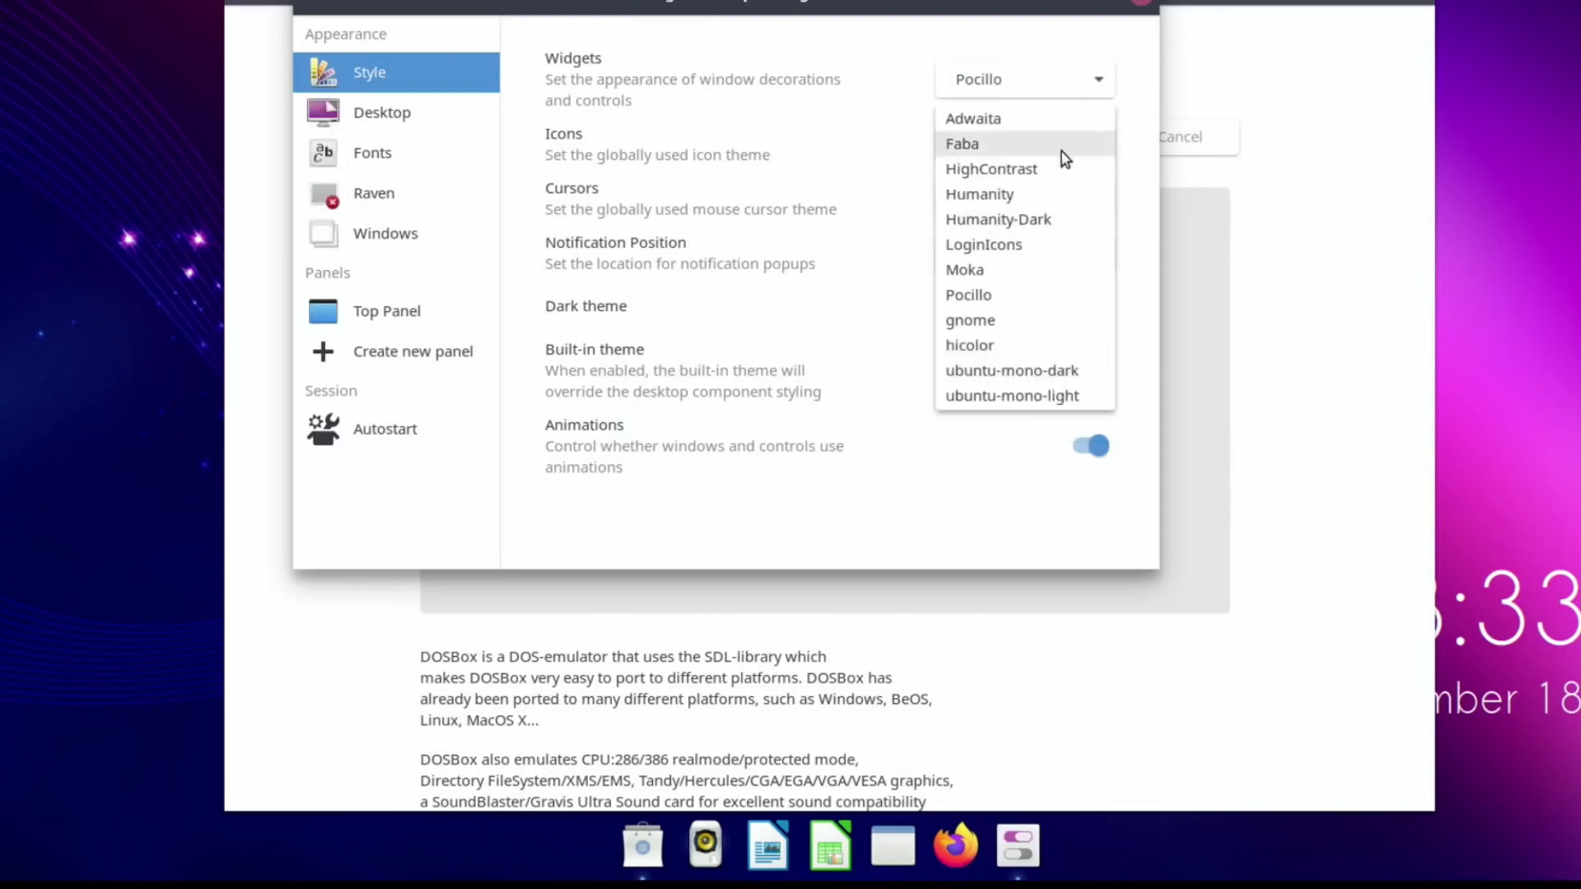
{"action": "left_click", "coordinate": [1040, 169]}
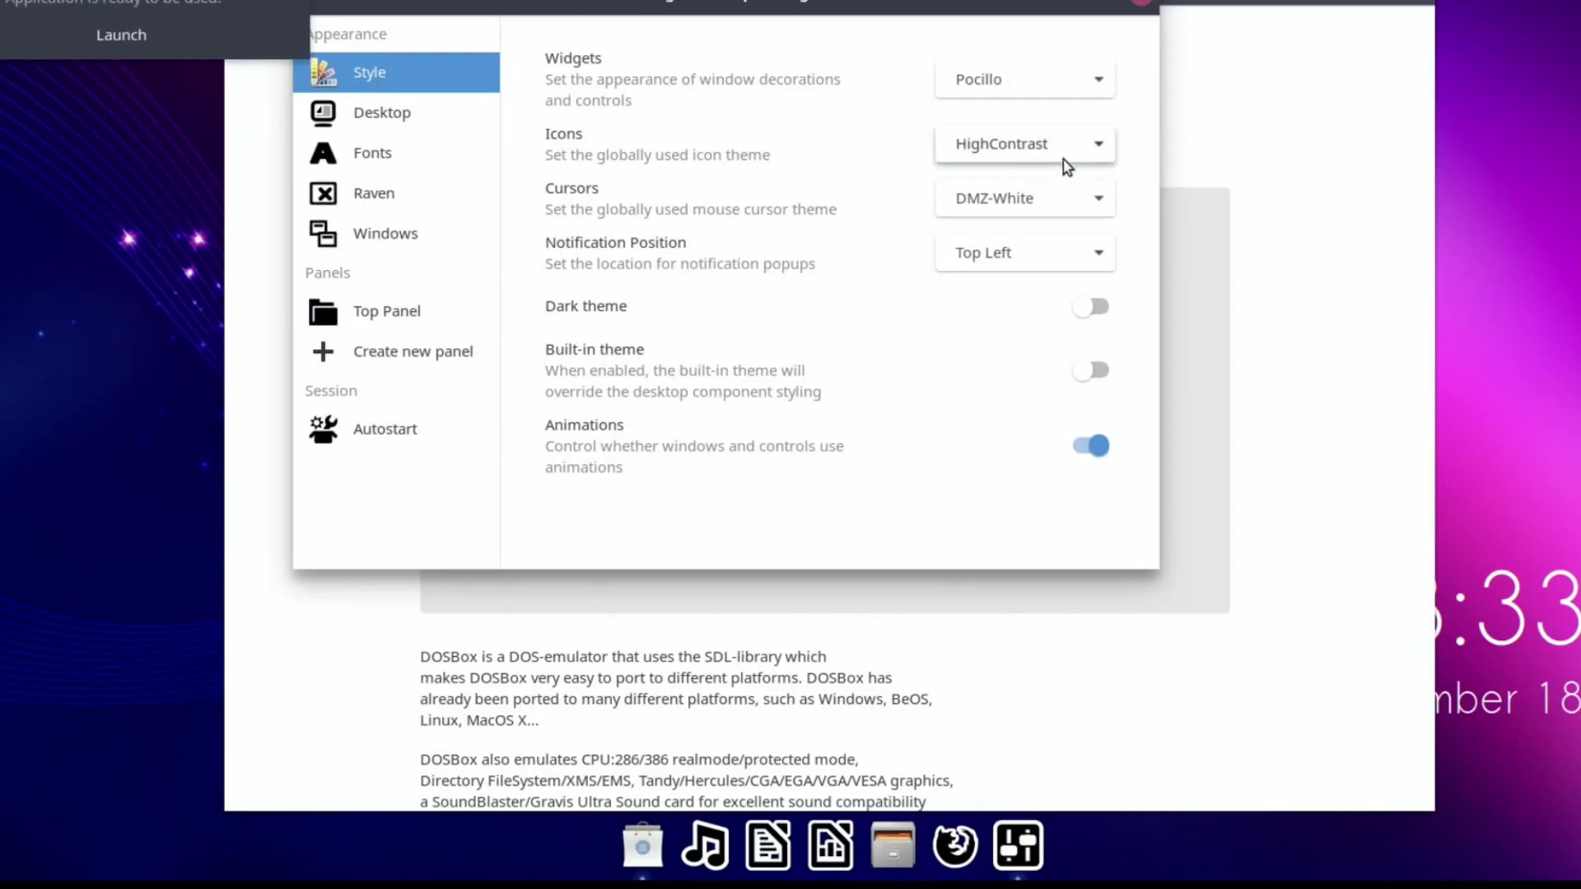
{"action": "left_click", "coordinate": [1088, 148]}
{"action": "left_click", "coordinate": [1040, 171]}
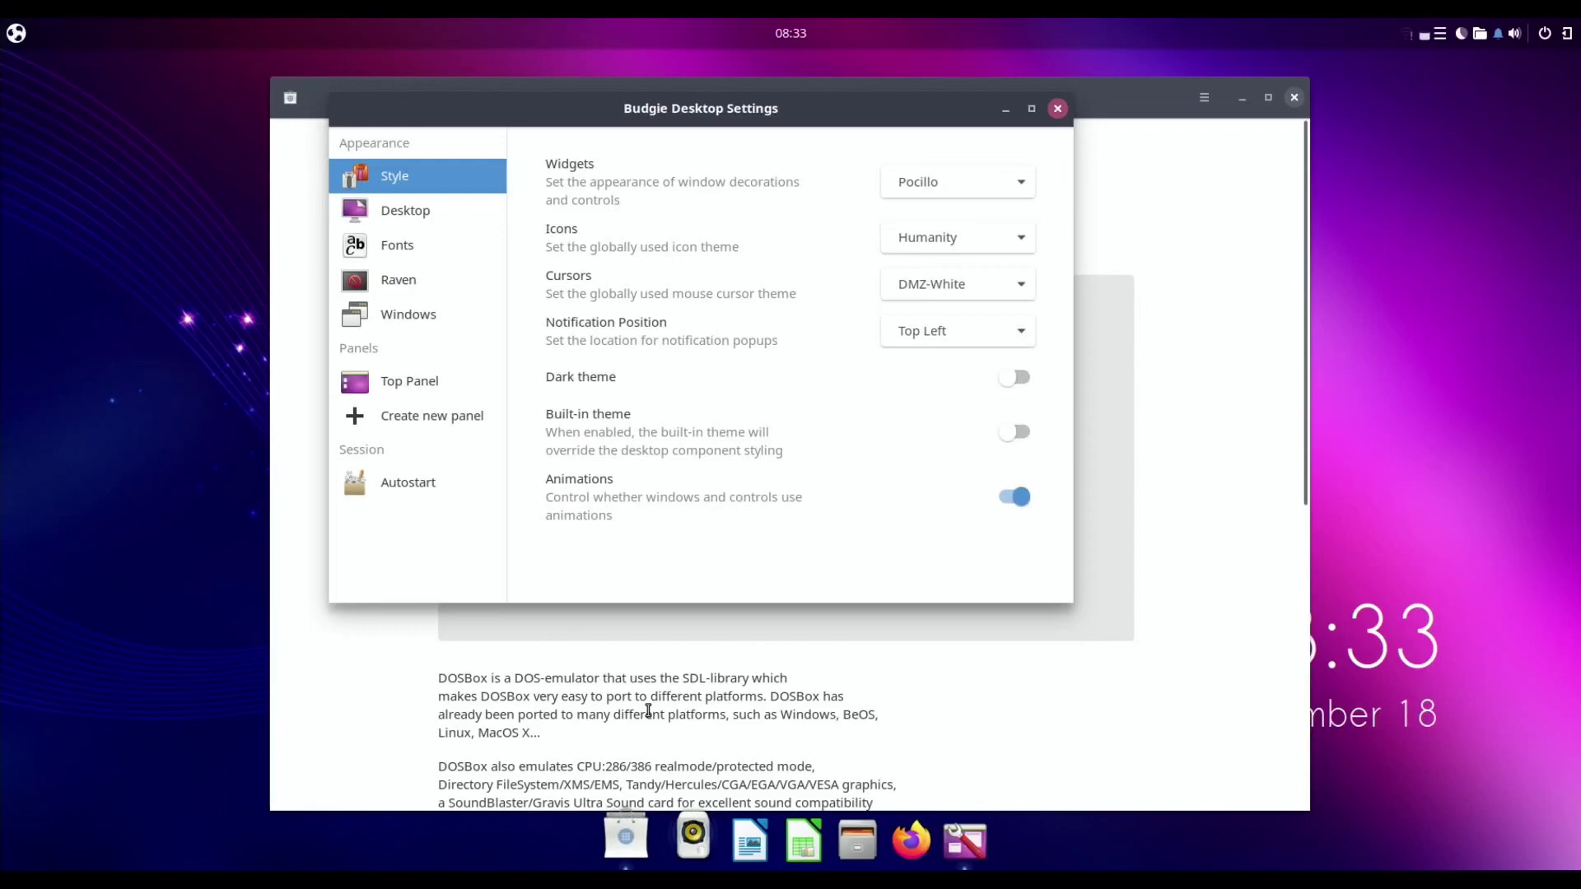
Step: Browse the Games and Internet categories in the application menu, then close it
{"action": "left_click", "coordinate": [18, 33]}
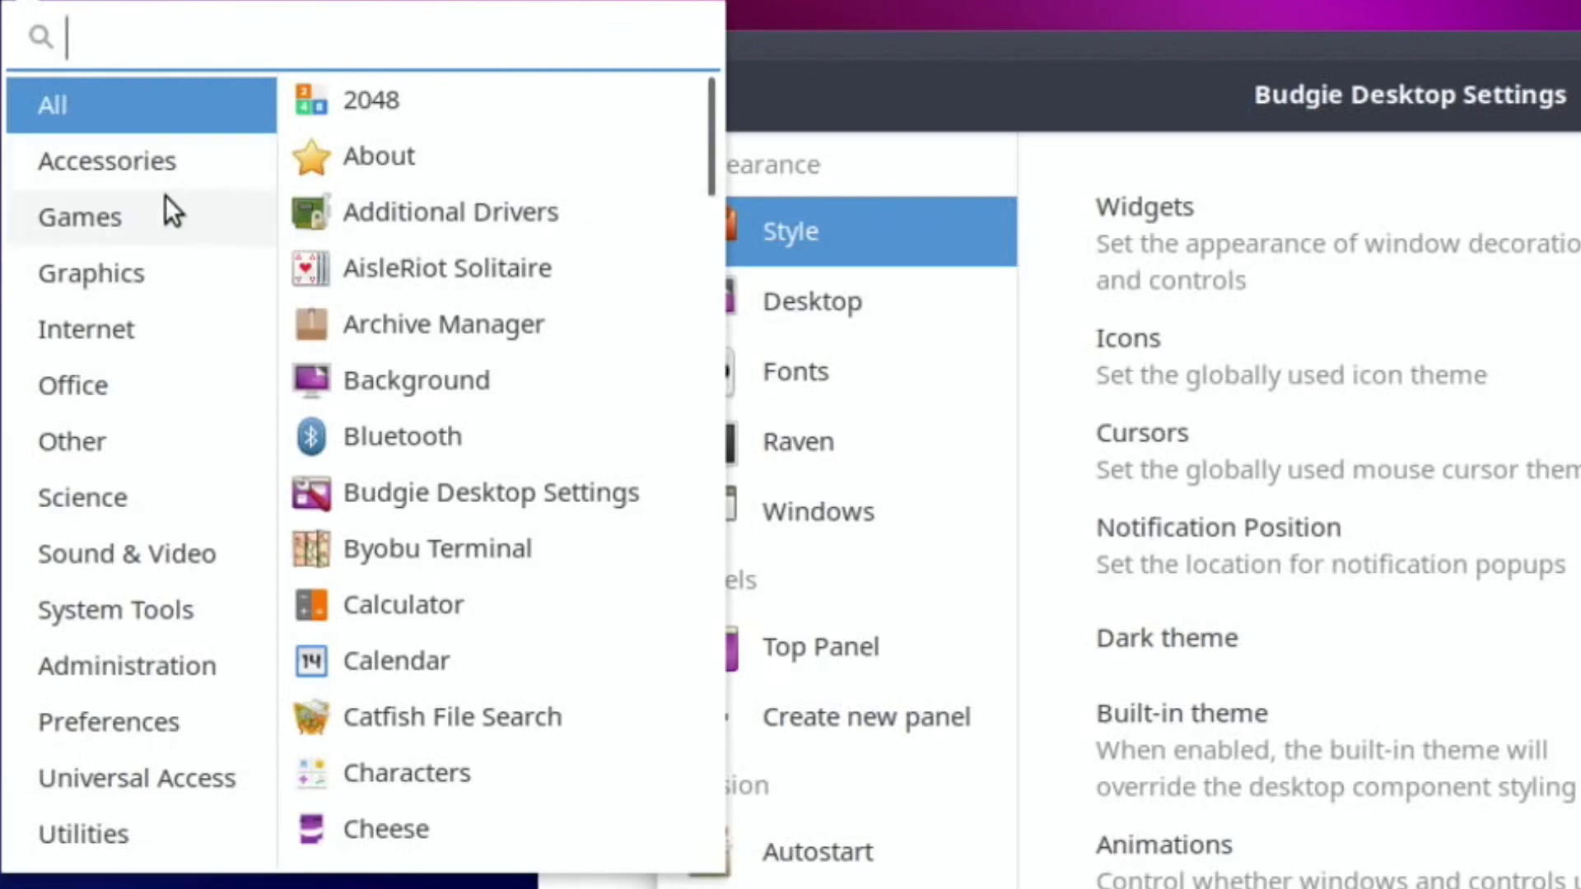
{"action": "left_click", "coordinate": [129, 215]}
{"action": "left_click", "coordinate": [92, 314]}
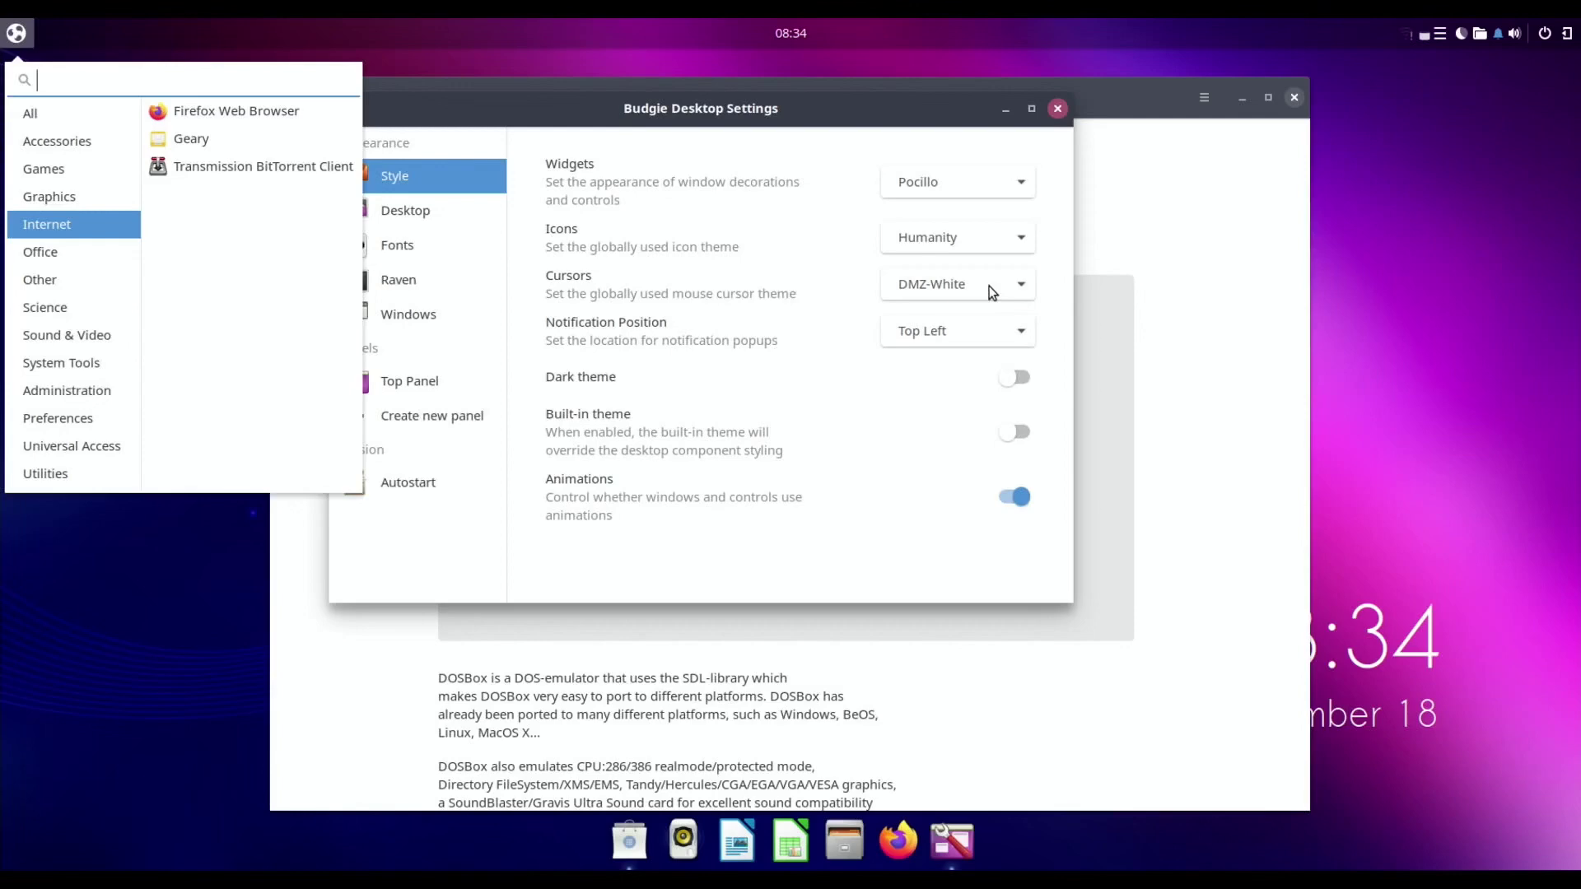
{"action": "key", "text": "Escape"}
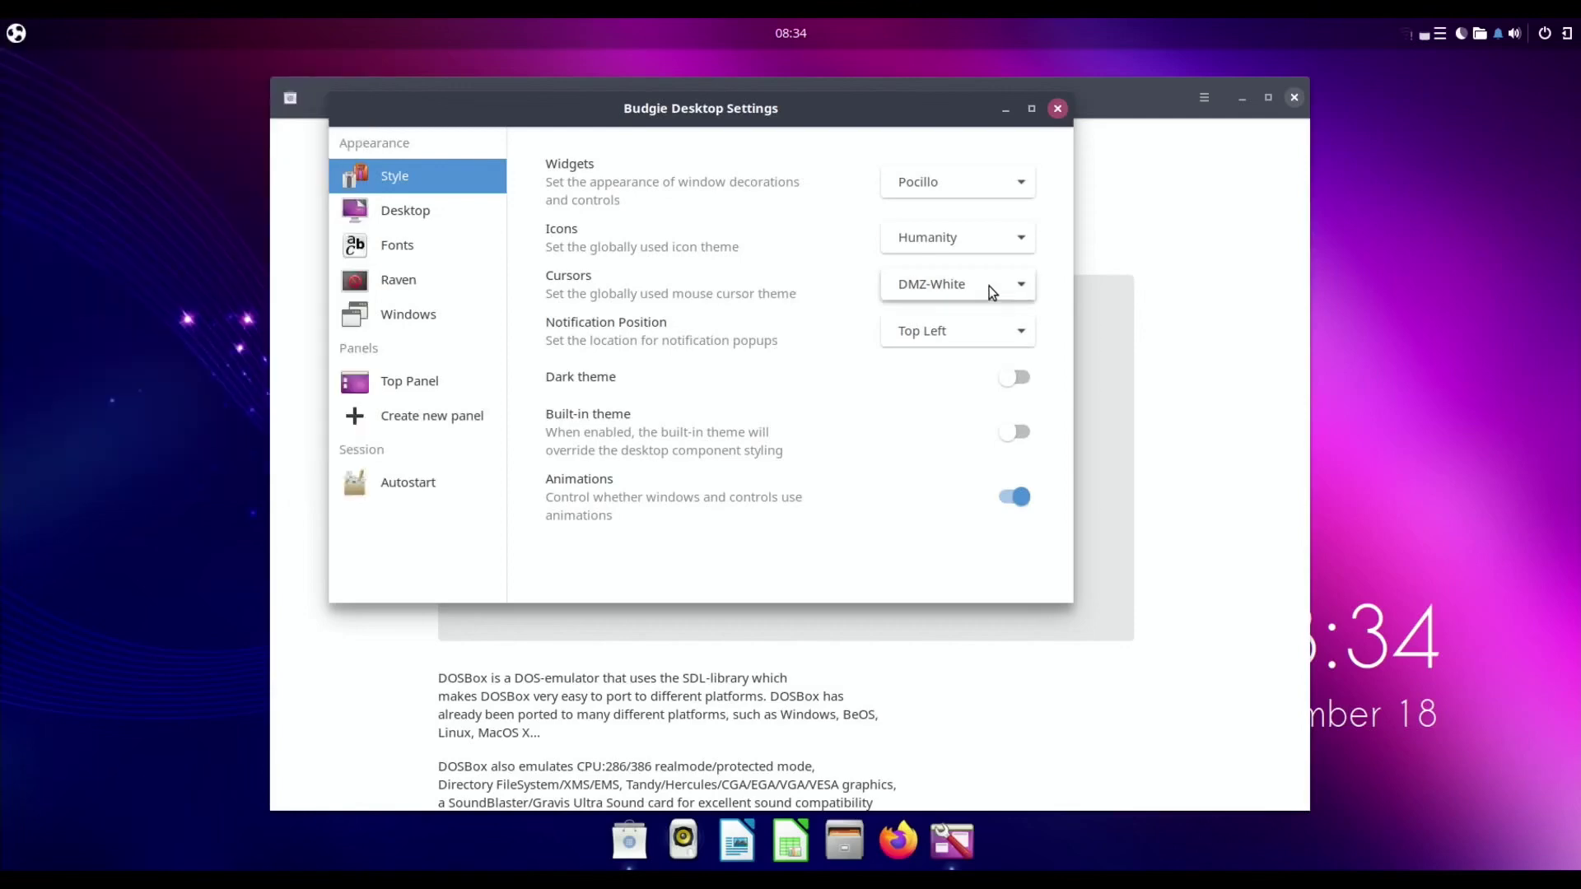
Step: Set the cursor theme to DMZ-White, enable the dark theme, and rearrange the windows
{"action": "left_click", "coordinate": [1010, 294]}
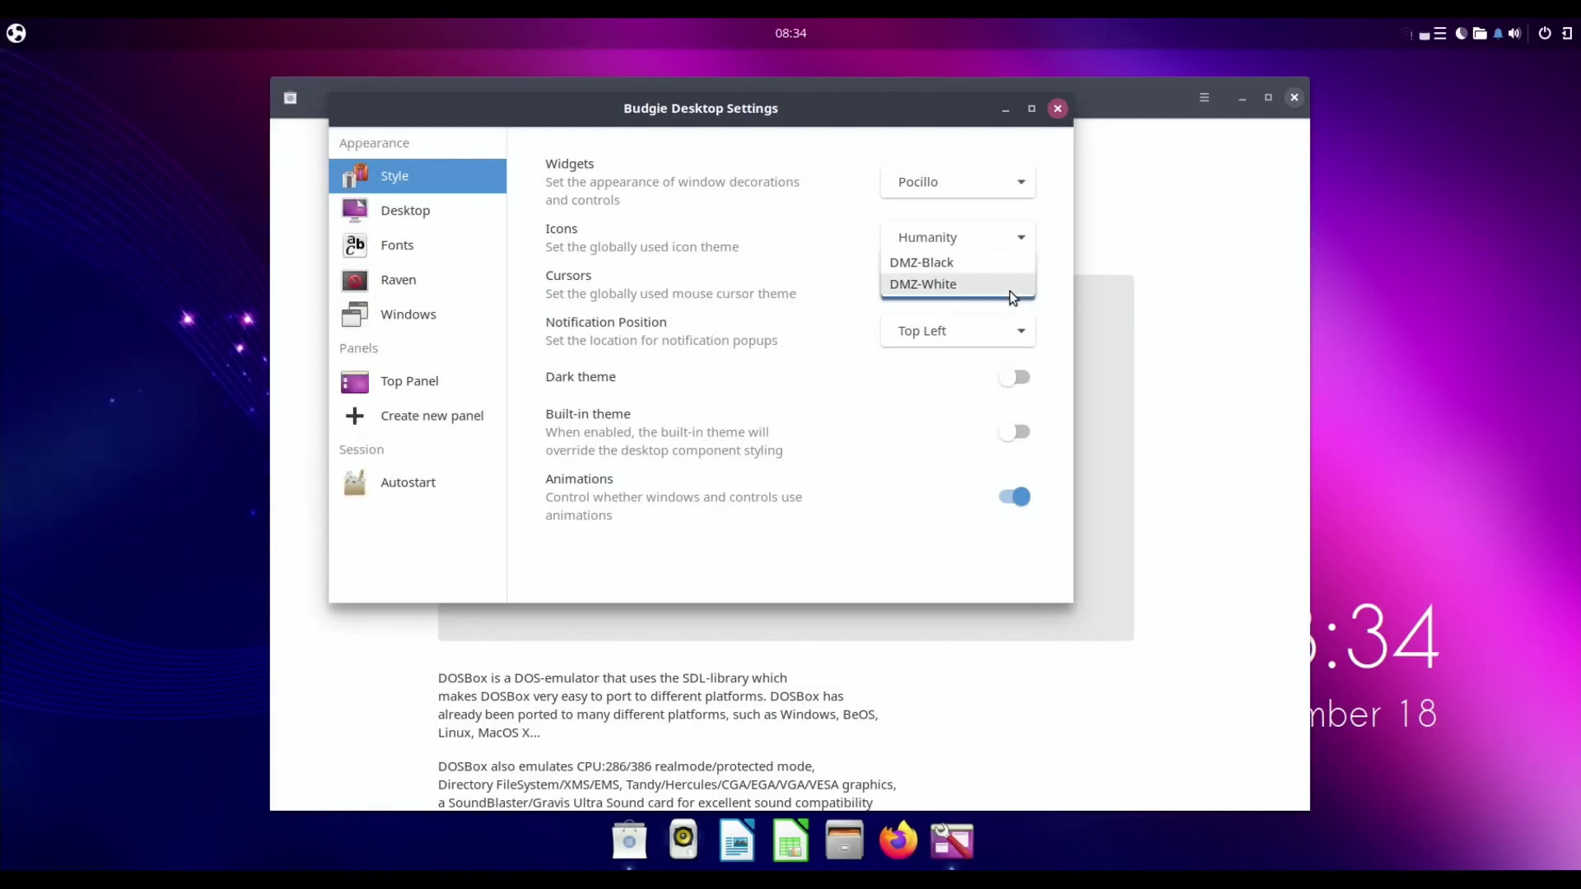
{"action": "left_click", "coordinate": [1007, 287]}
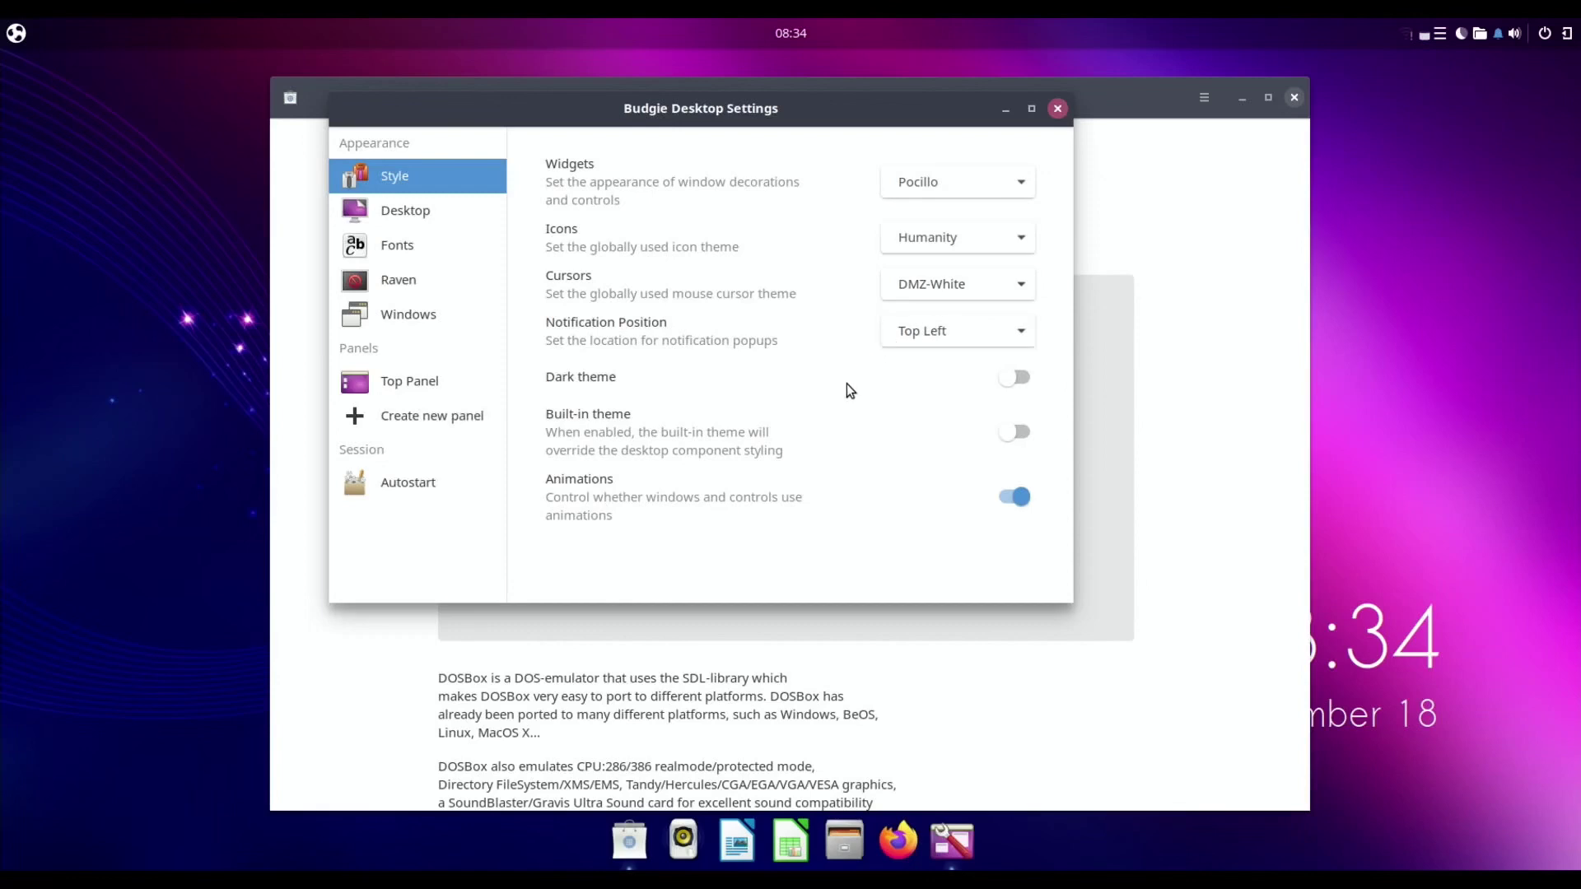
{"action": "left_click", "coordinate": [1013, 378]}
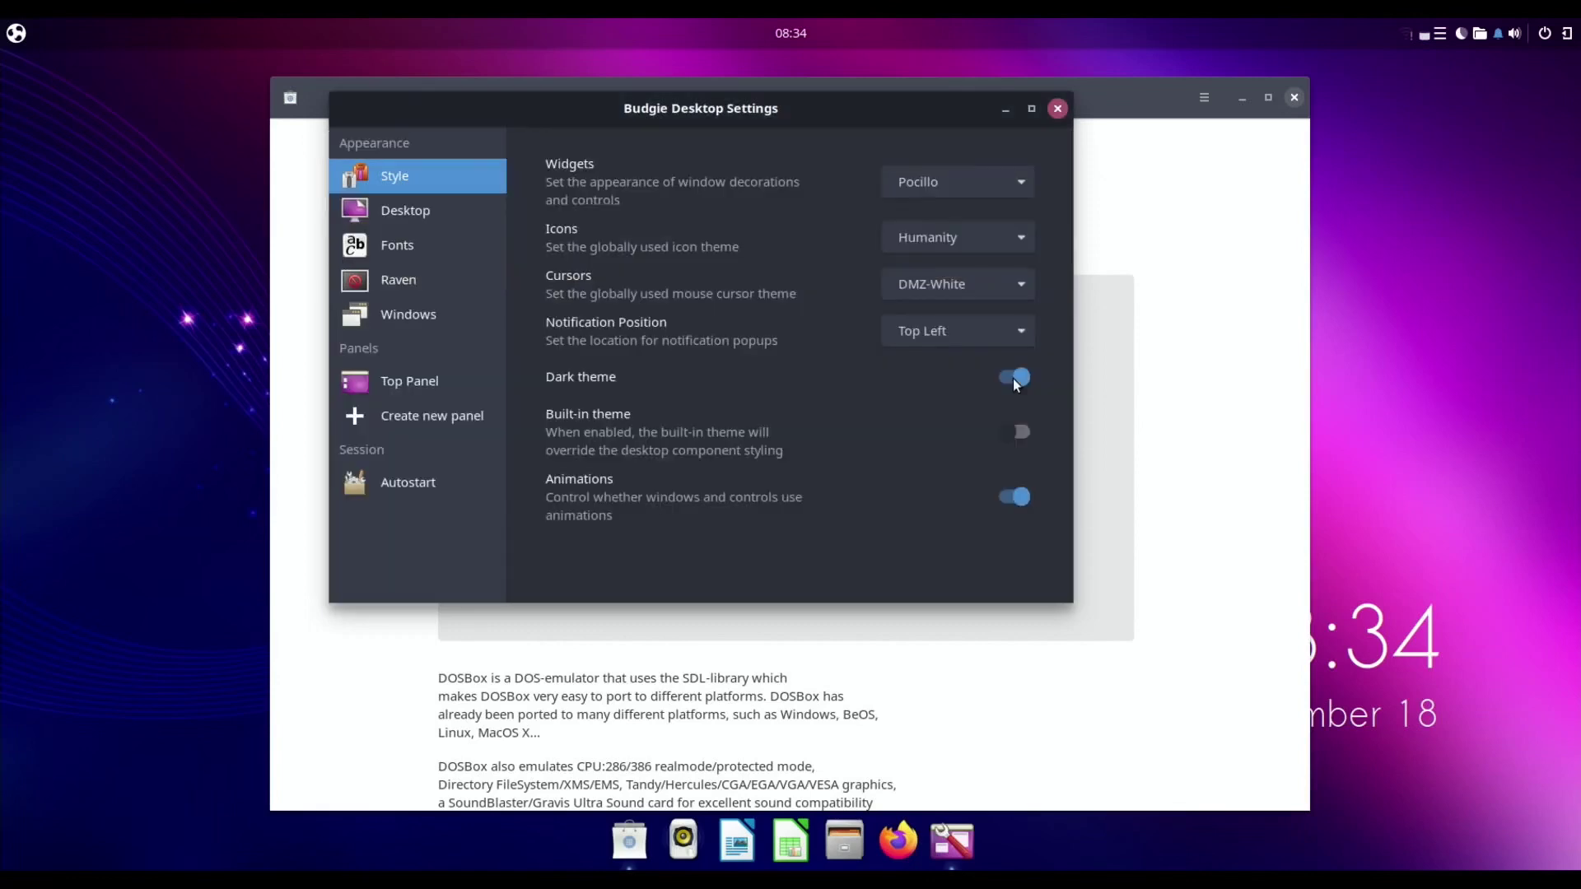
{"action": "left_click_drag", "start_coordinate": [716, 81], "coordinate": [759, 265]}
{"action": "left_click", "coordinate": [770, 111]}
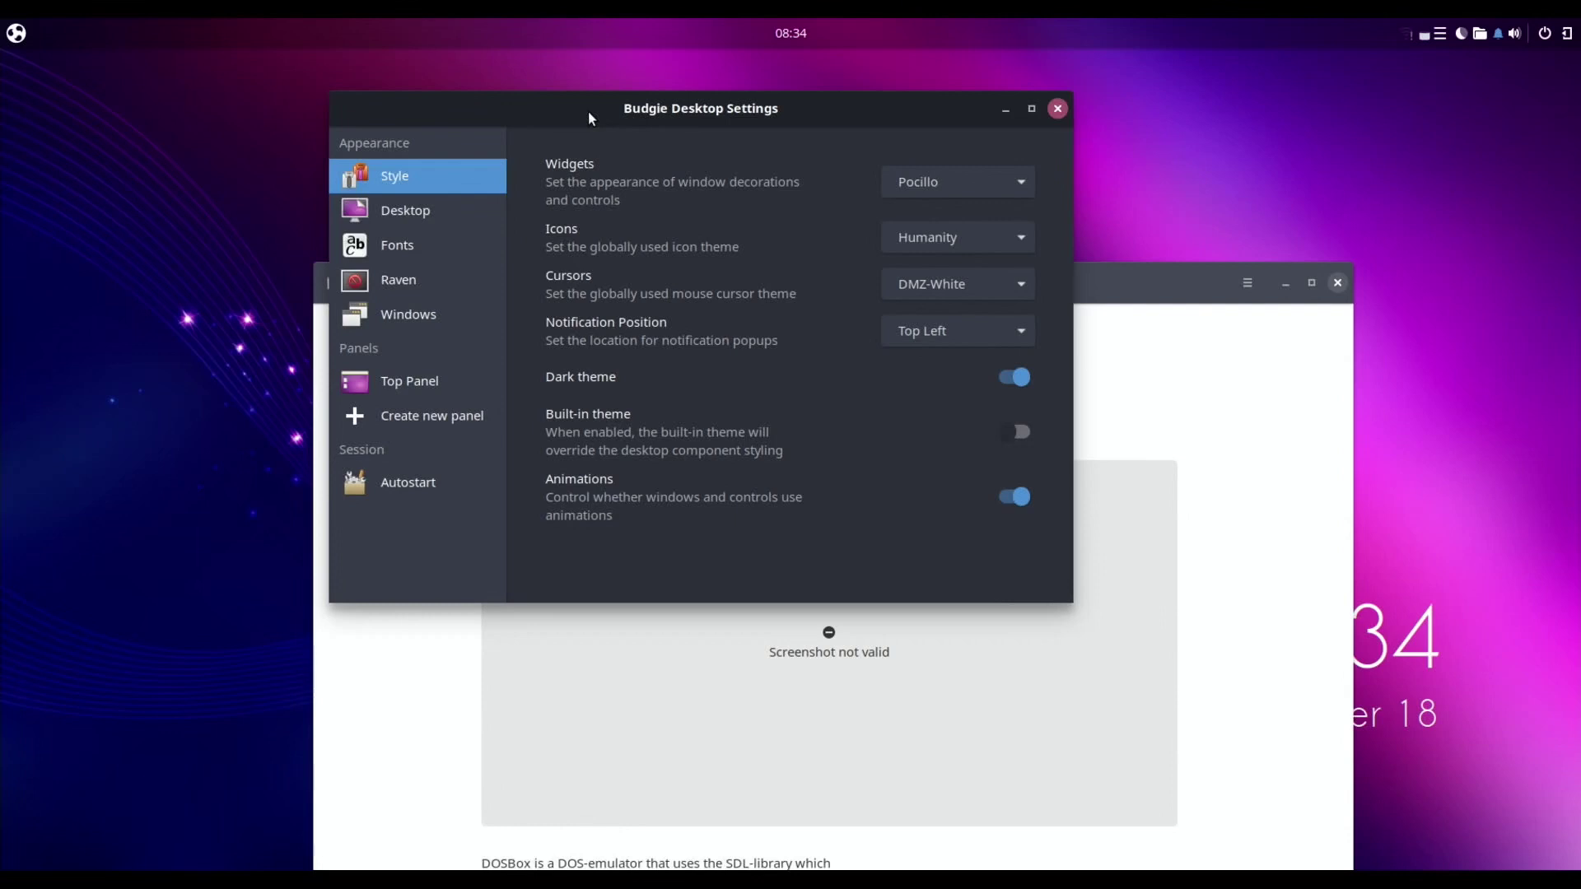
{"action": "left_click_drag", "start_coordinate": [590, 118], "coordinate": [782, 313]}
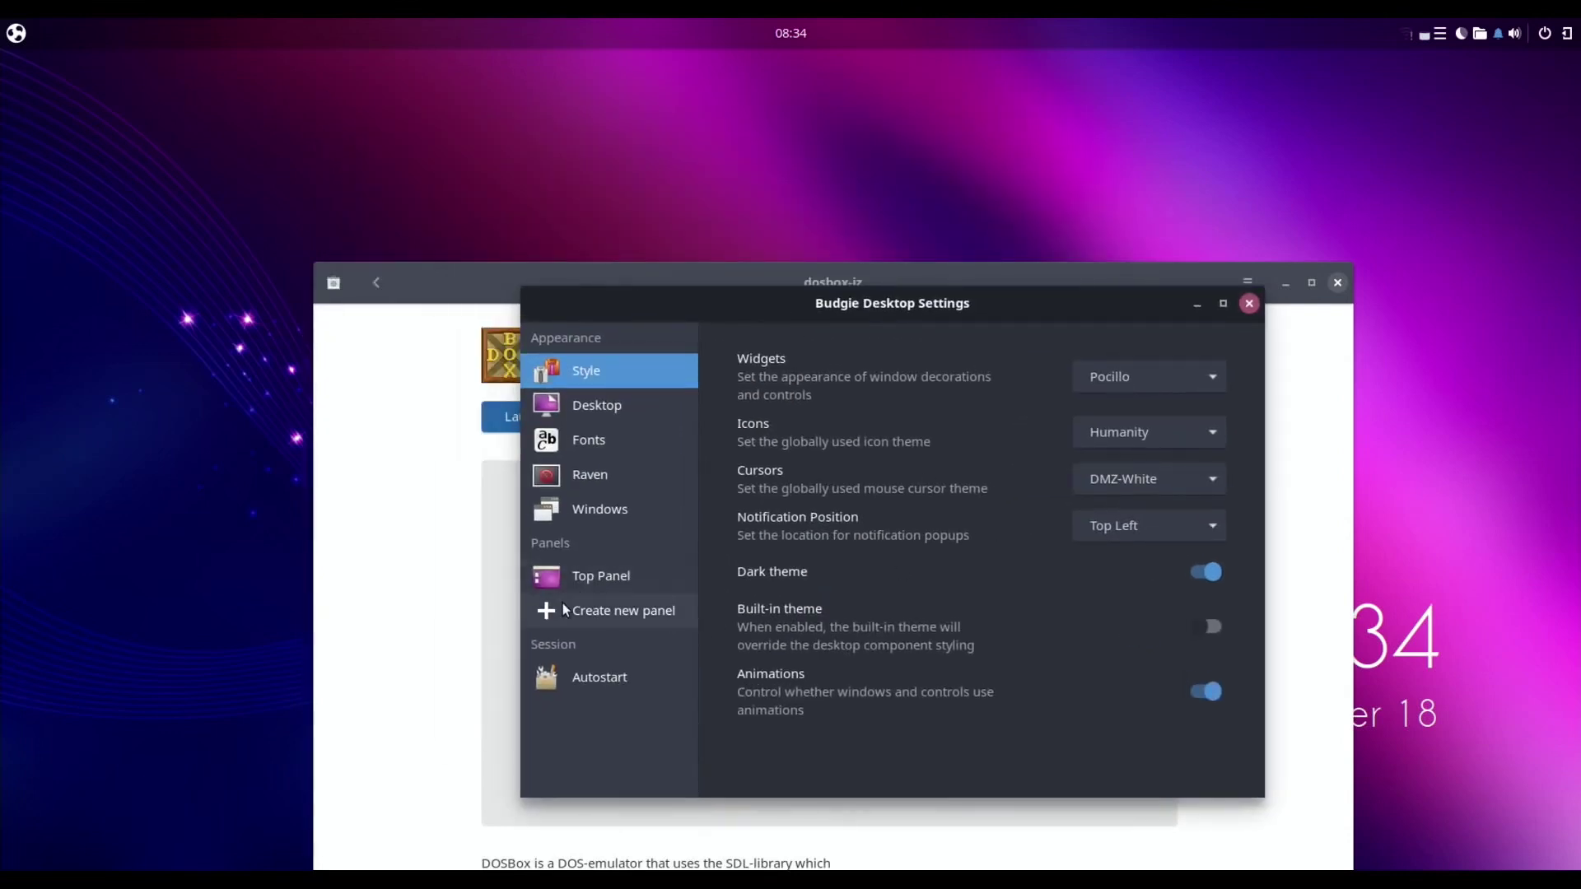
Step: Close Budgie Desktop Settings, launch DOSBox from the dosbox-jz page, then close Ubuntu Software
{"action": "left_click", "coordinate": [1250, 303]}
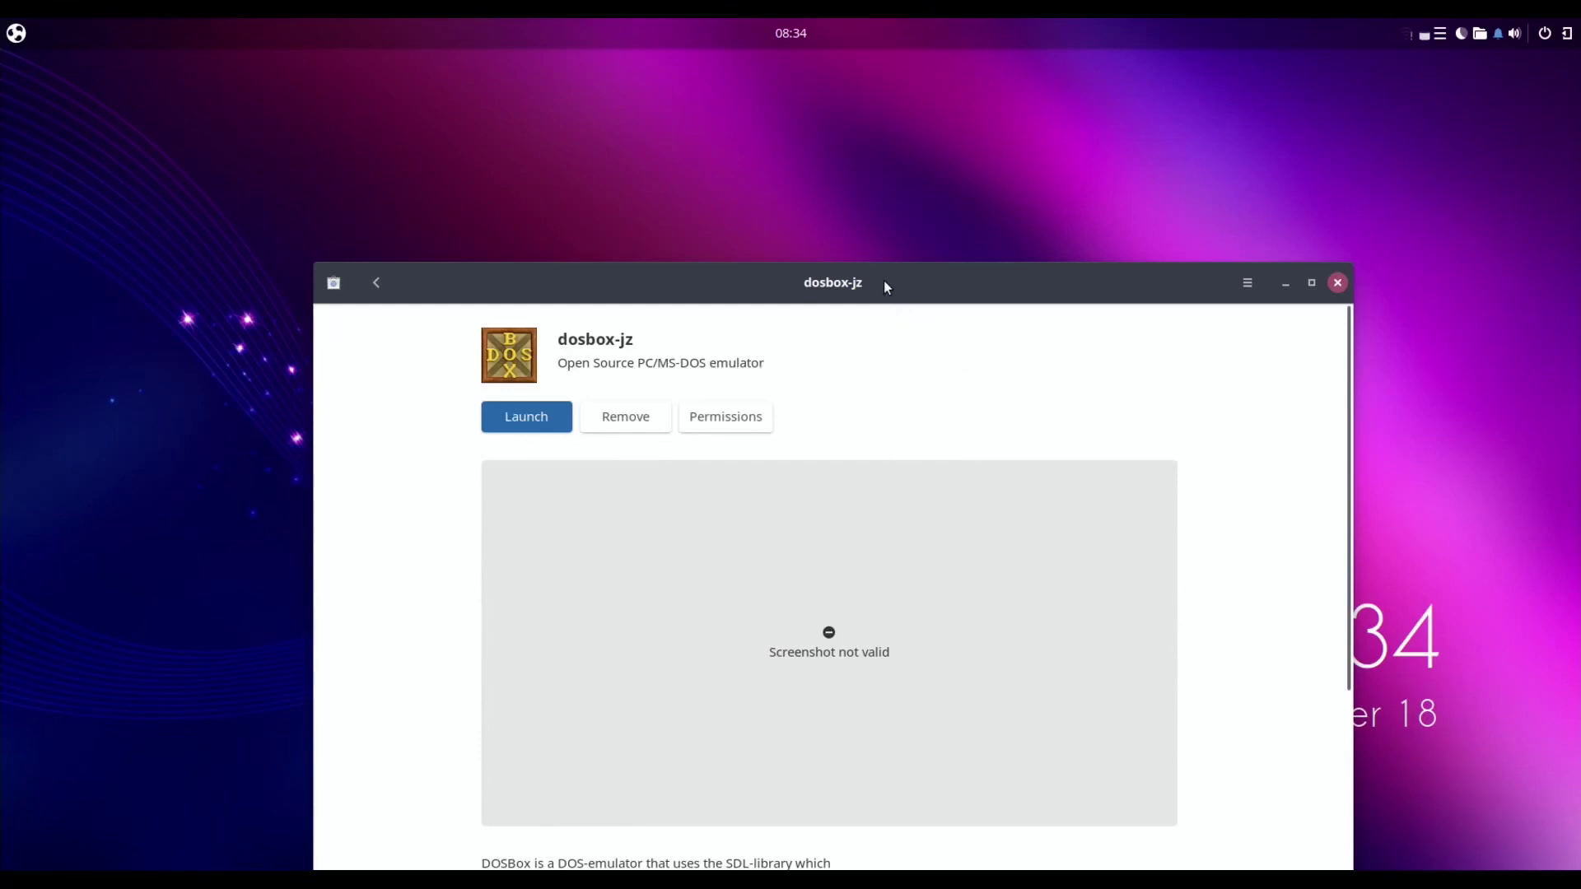
{"action": "left_click_drag", "start_coordinate": [886, 285], "coordinate": [790, 107]}
{"action": "left_click", "coordinate": [457, 240]}
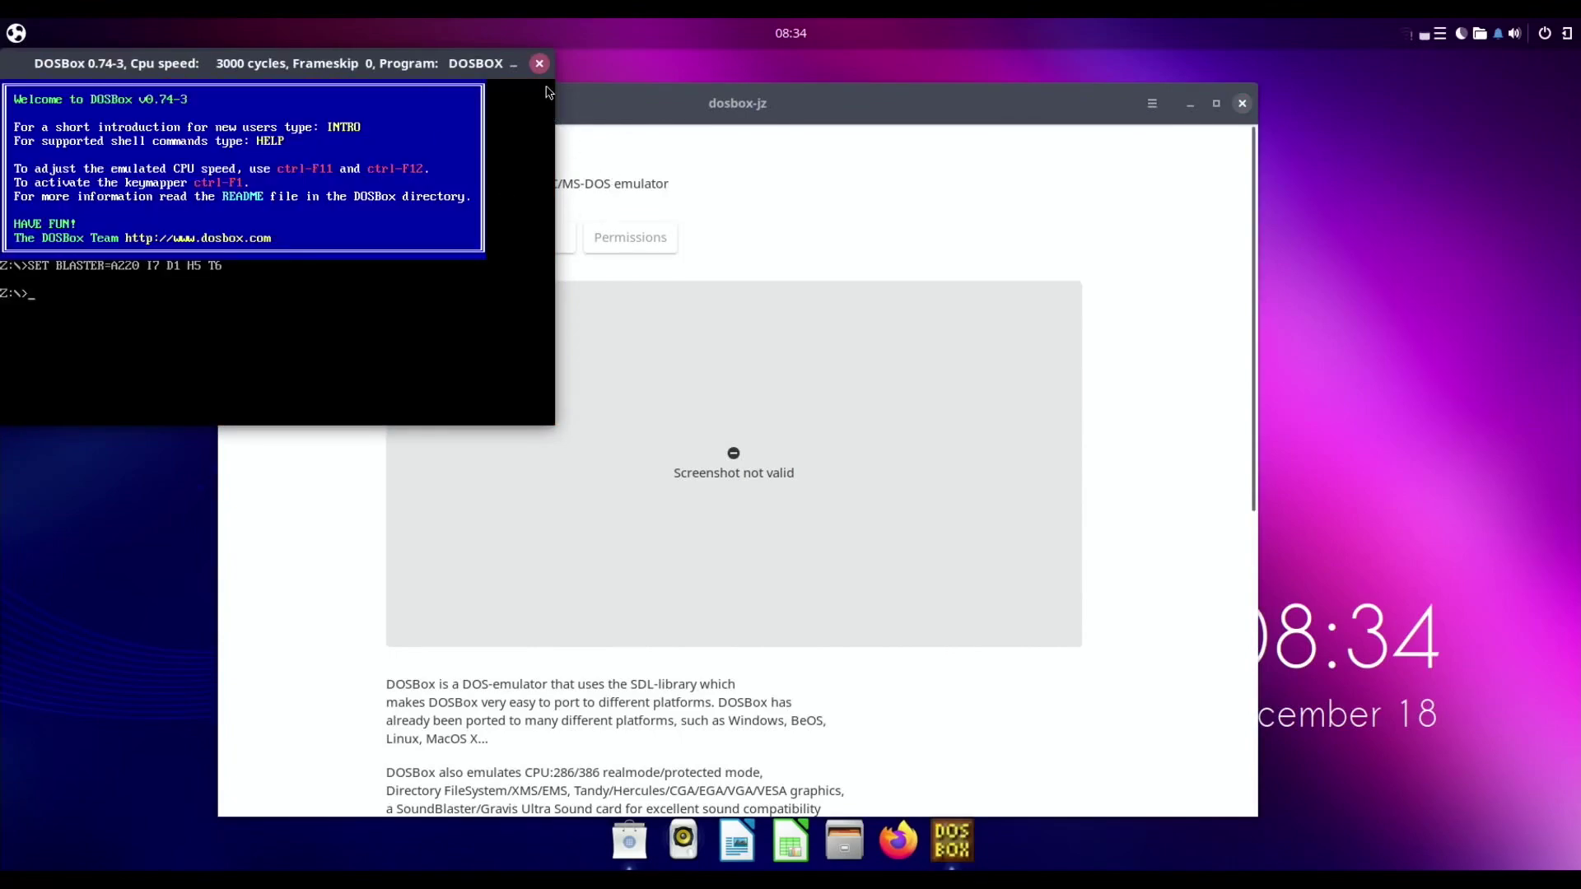
{"action": "left_click", "coordinate": [1241, 103]}
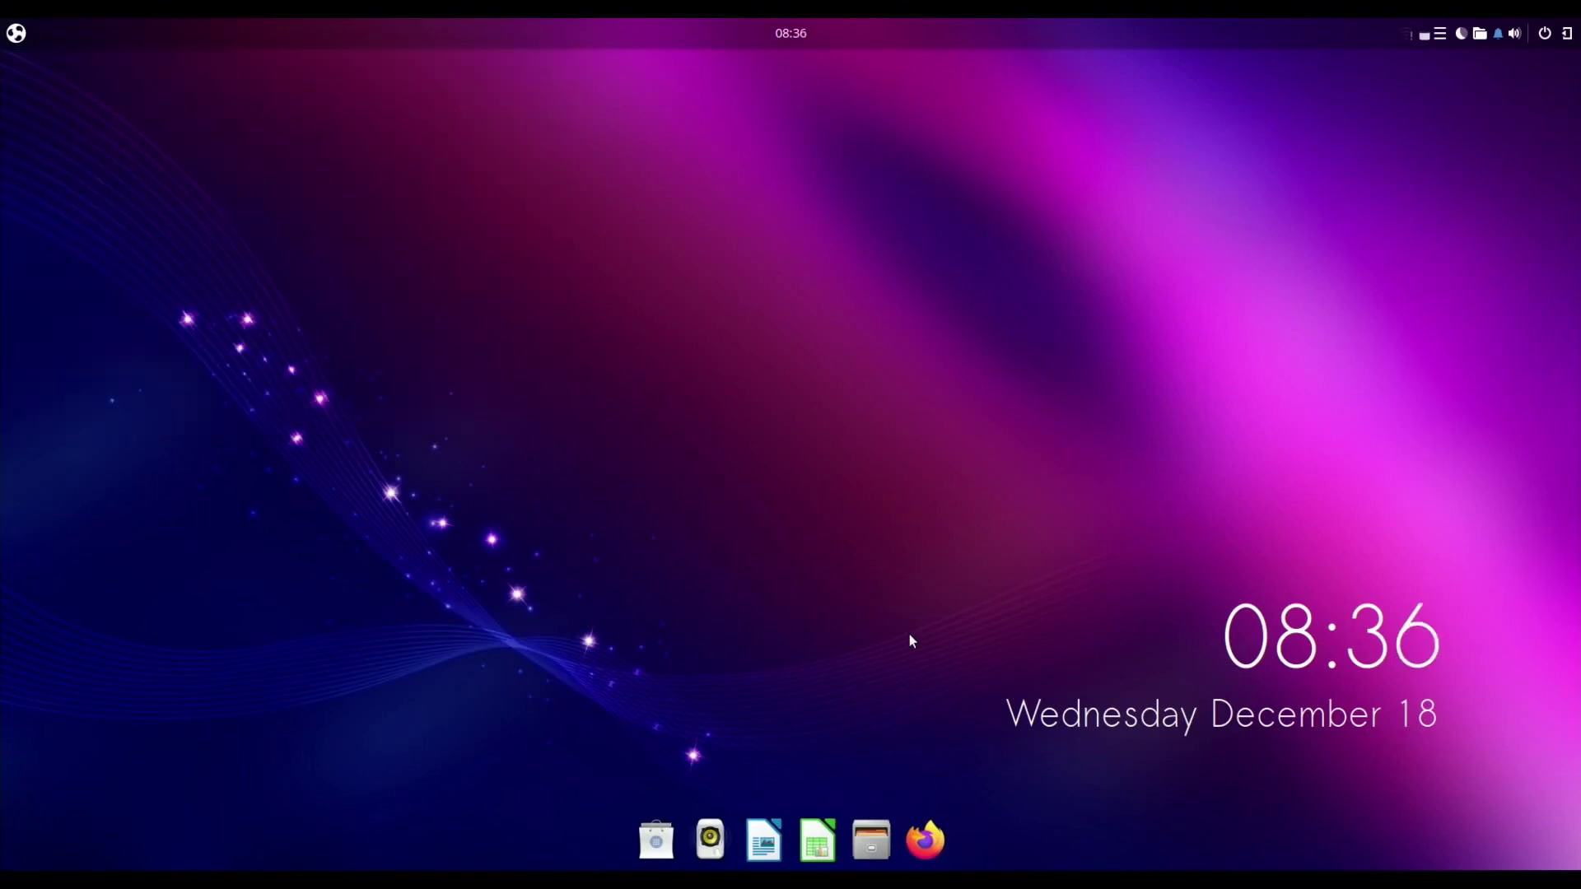
Step: In Files, go Network > WDMyCloud > Public (anonymous) > WORK > work 4k memory stick tdk > 1080
{"action": "left_click", "coordinate": [872, 836]}
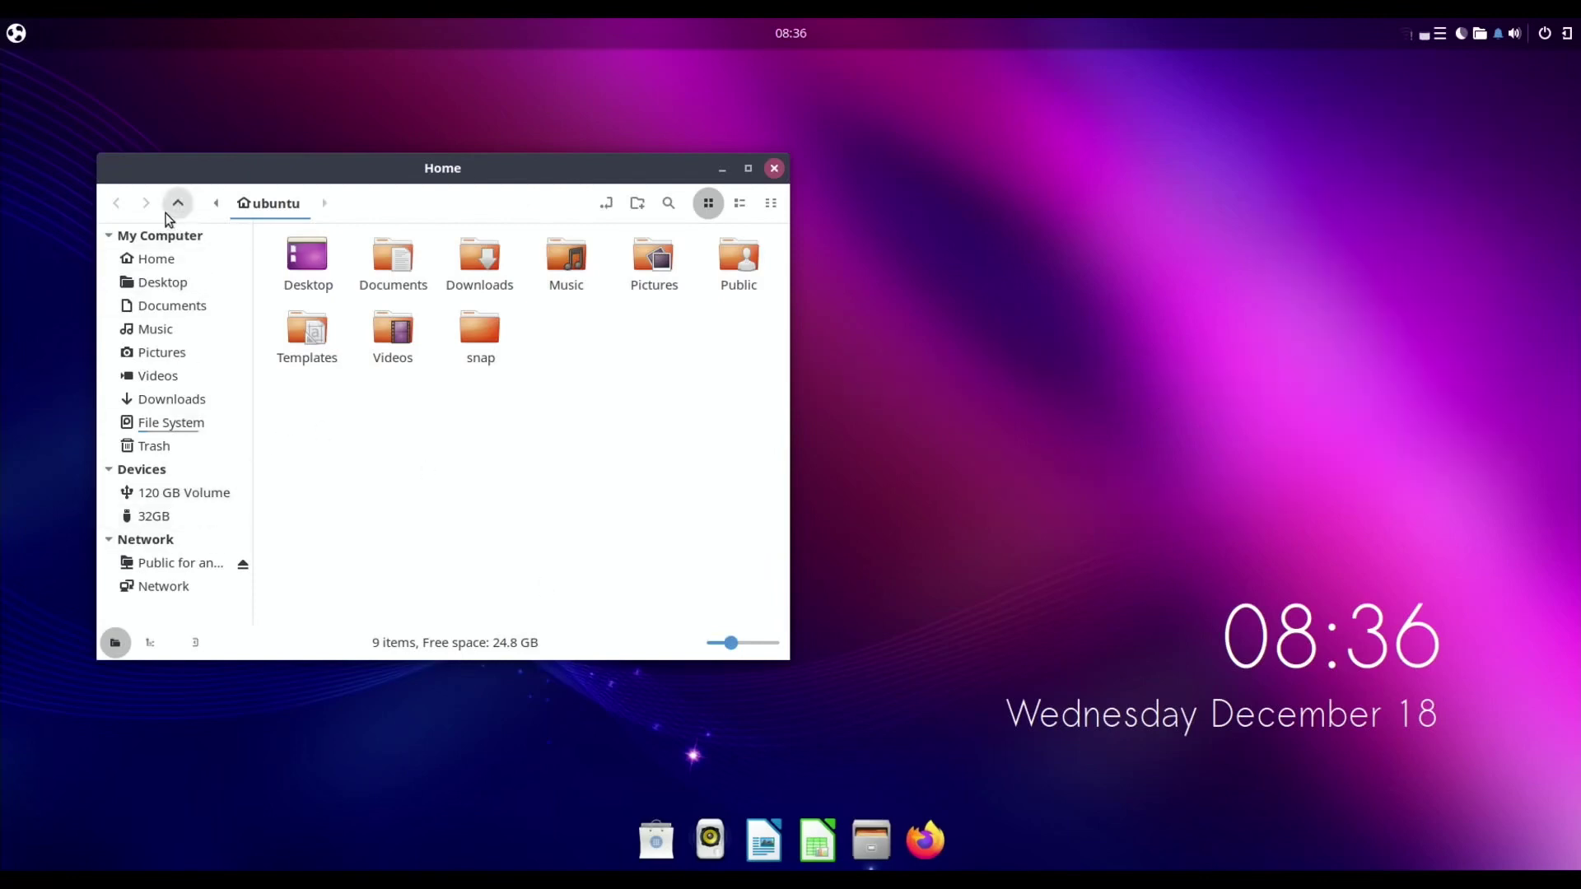
{"action": "left_click", "coordinate": [177, 589]}
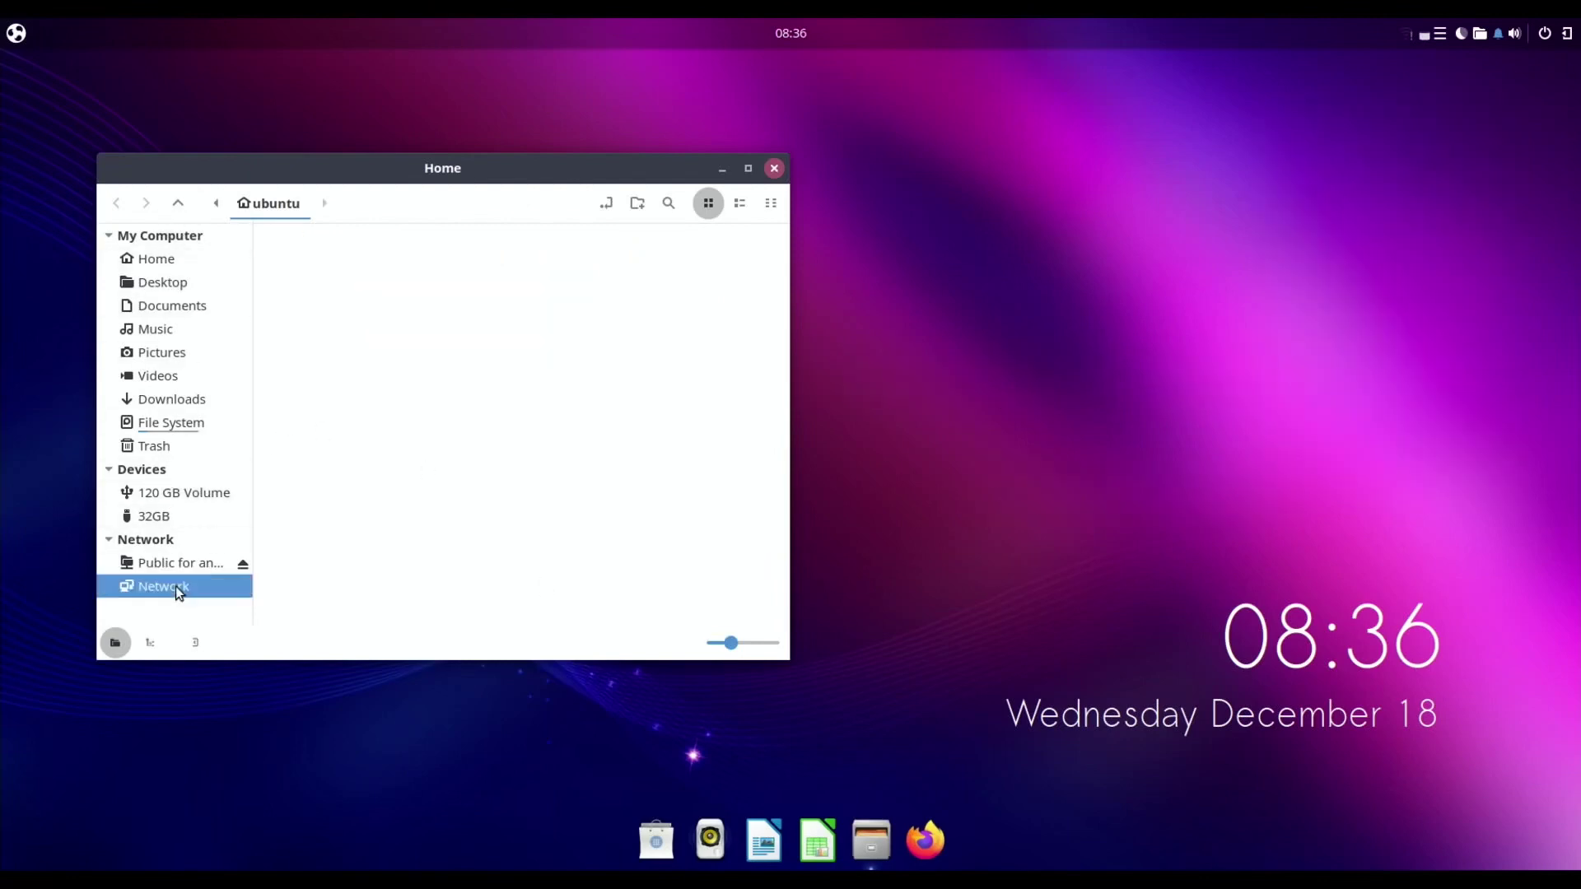
{"action": "double_click", "coordinate": [566, 268]}
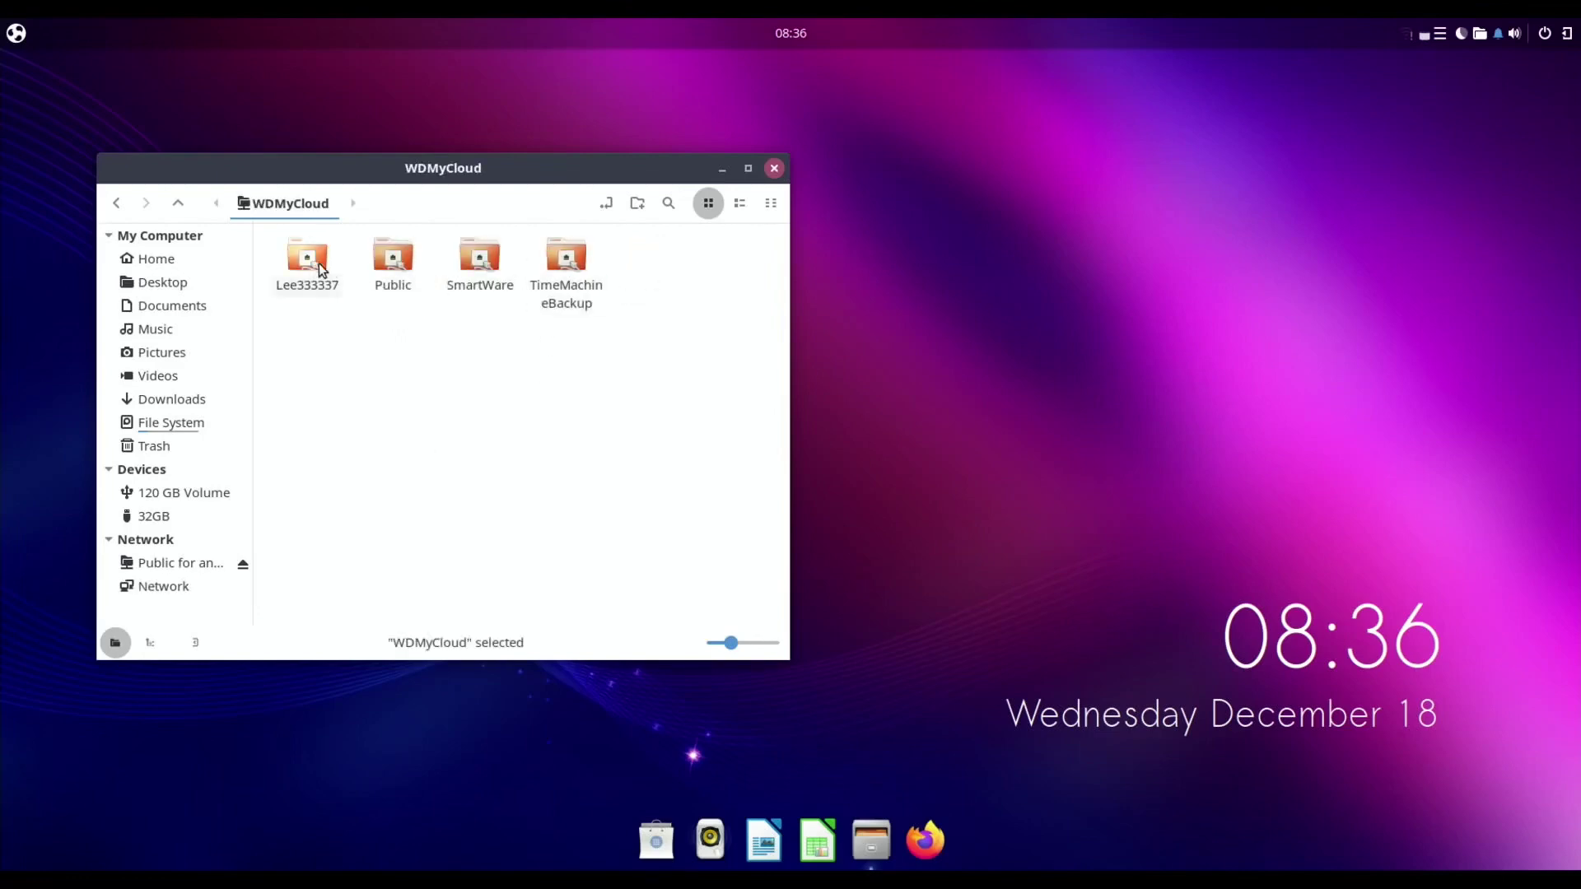
{"action": "double_click", "coordinate": [402, 258]}
{"action": "left_click", "coordinate": [636, 264]}
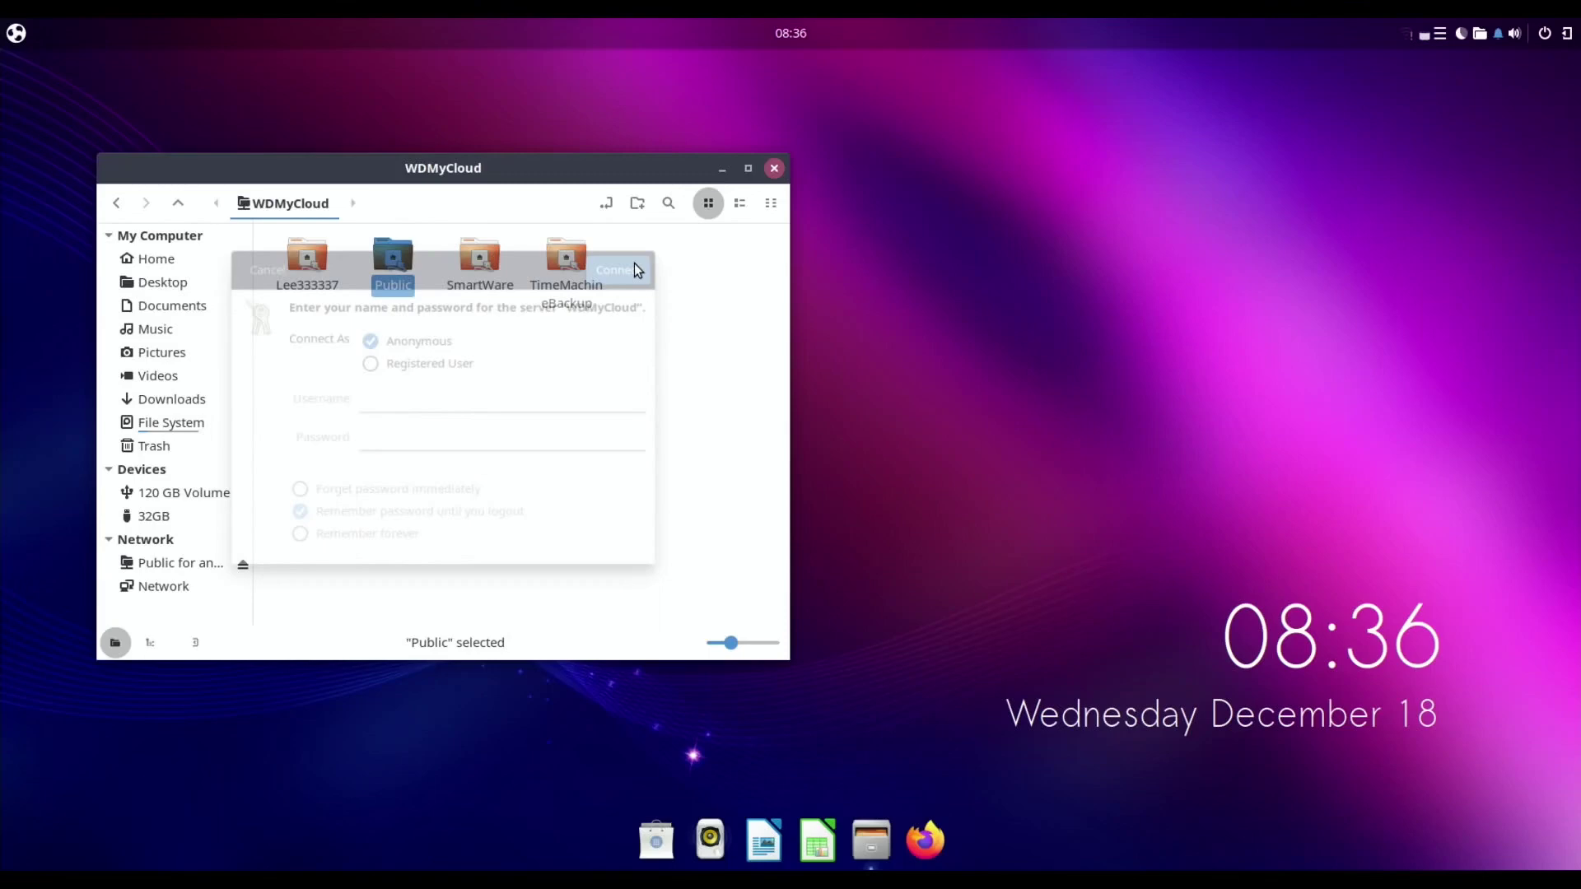
{"action": "double_click", "coordinate": [720, 257]}
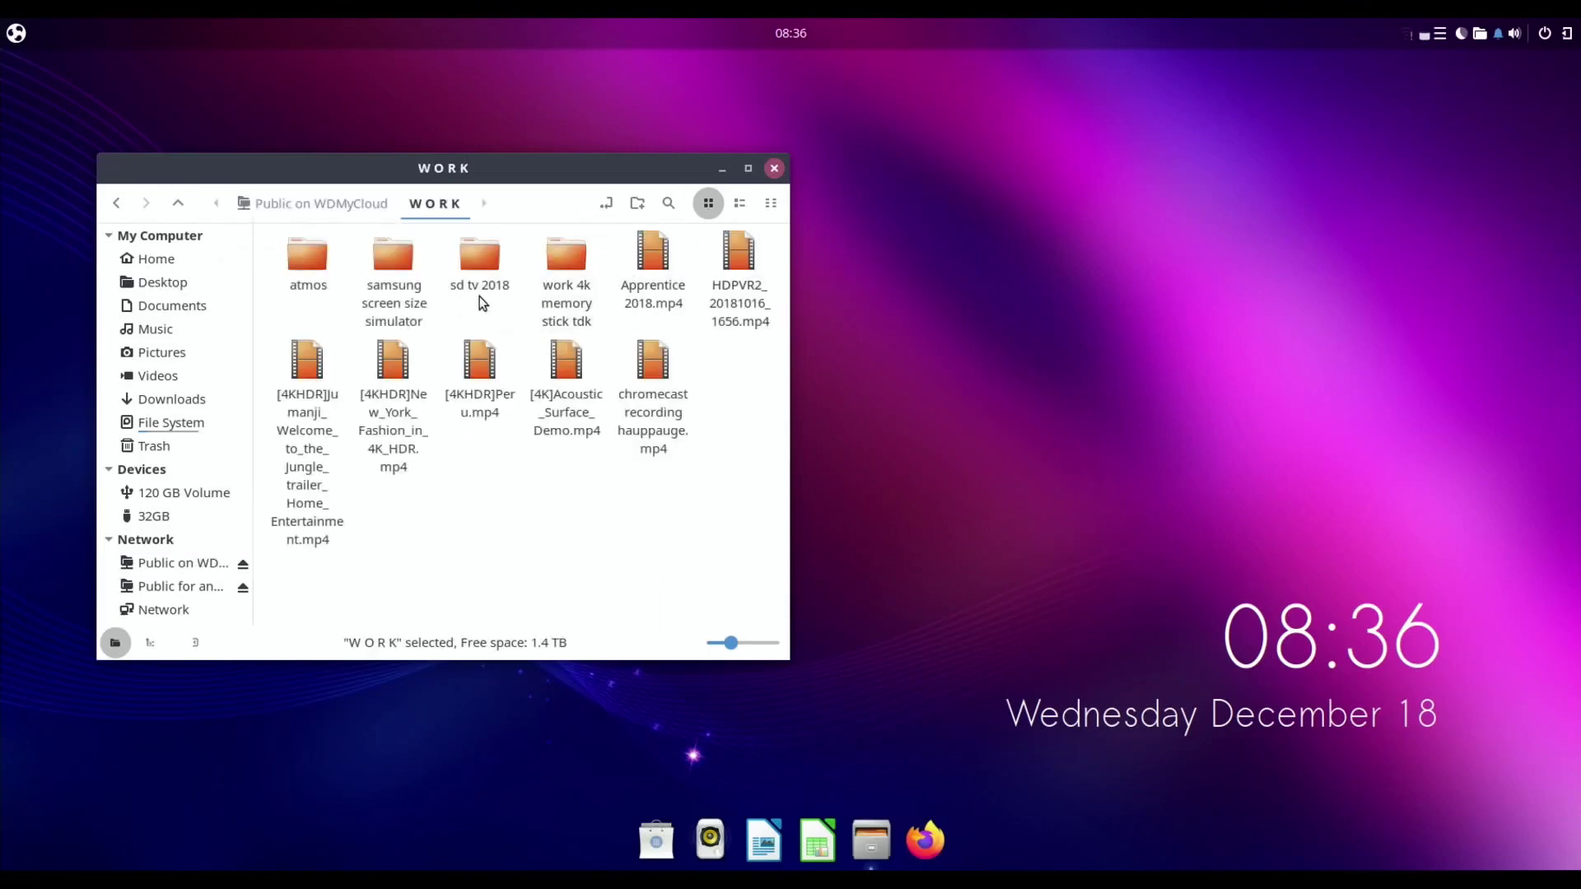
{"action": "double_click", "coordinate": [566, 262]}
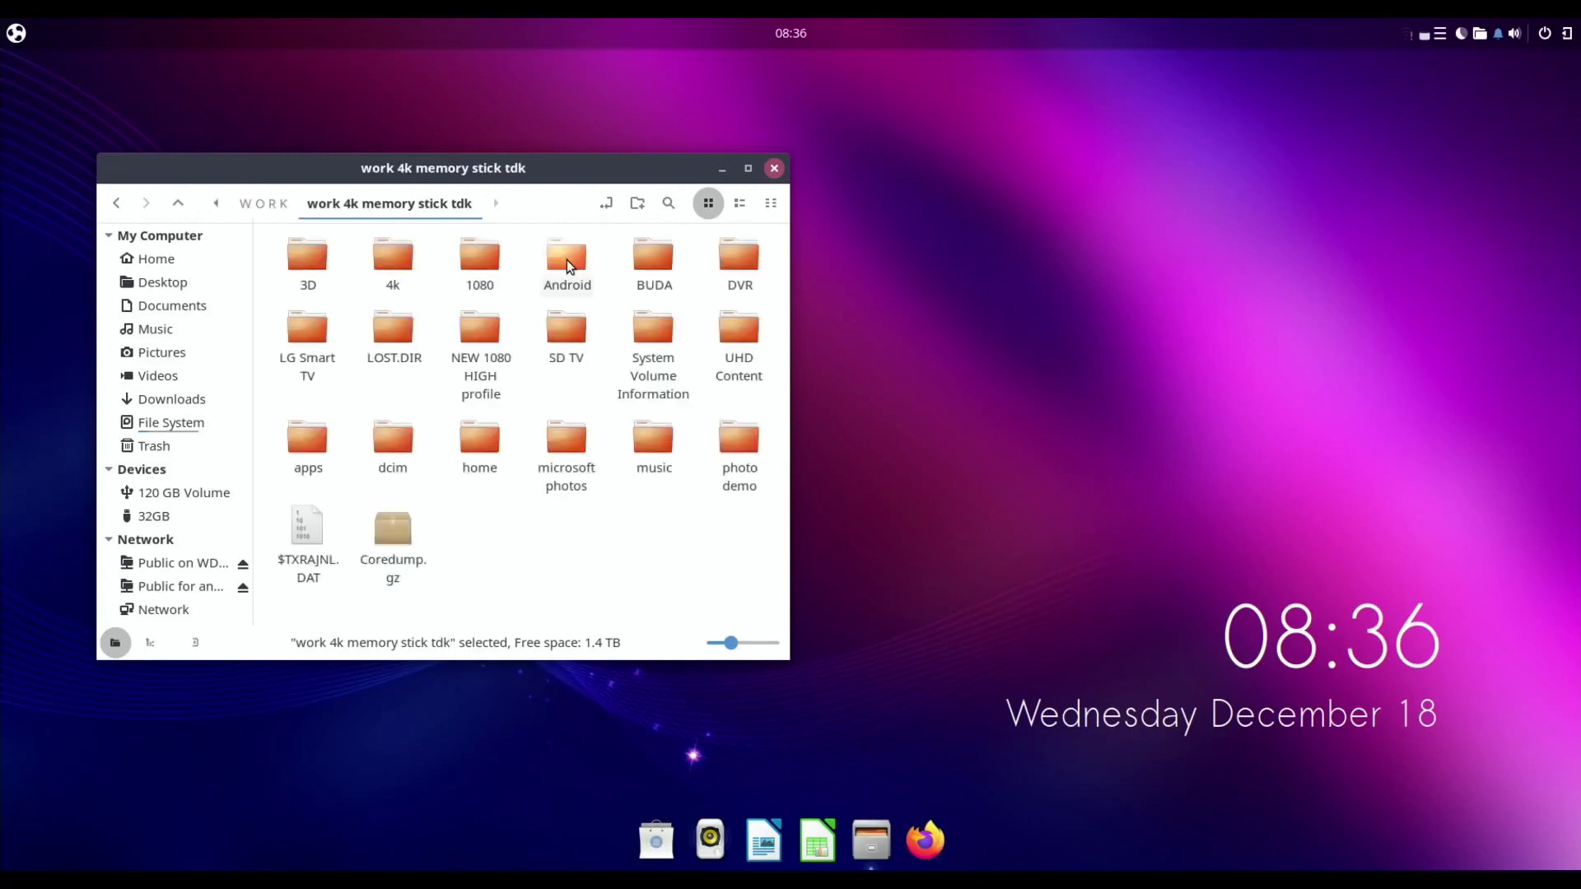
{"action": "double_click", "coordinate": [462, 270]}
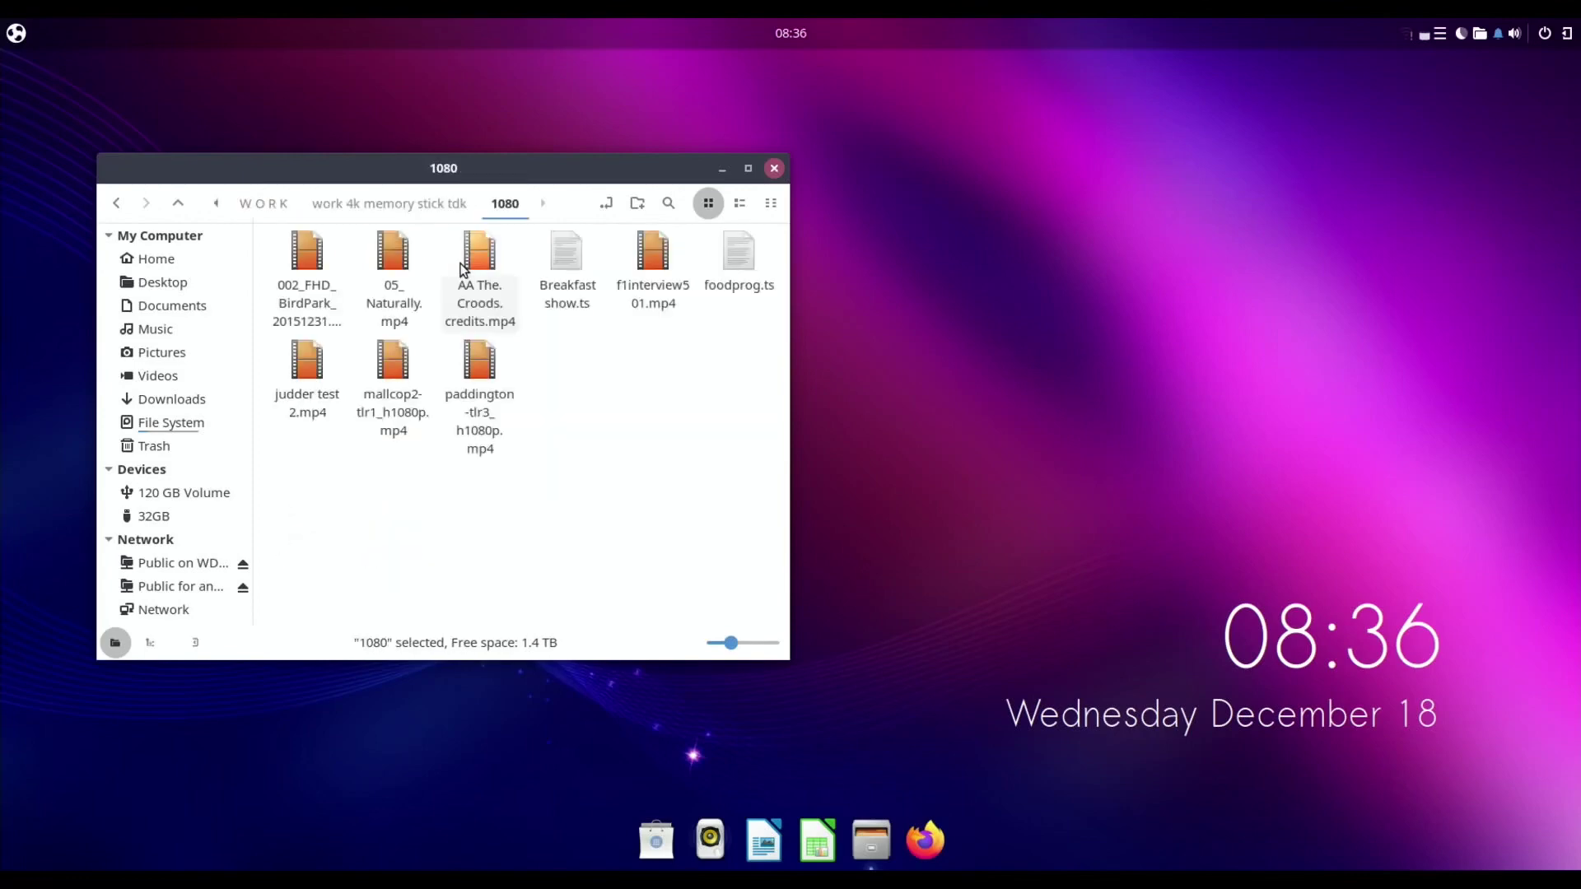
Step: Play mallcop2-tlr1_h1080p.mp4 in Celluloid, skip ahead to about 25 seconds, then close the player and Nemo
{"action": "double_click", "coordinate": [383, 370]}
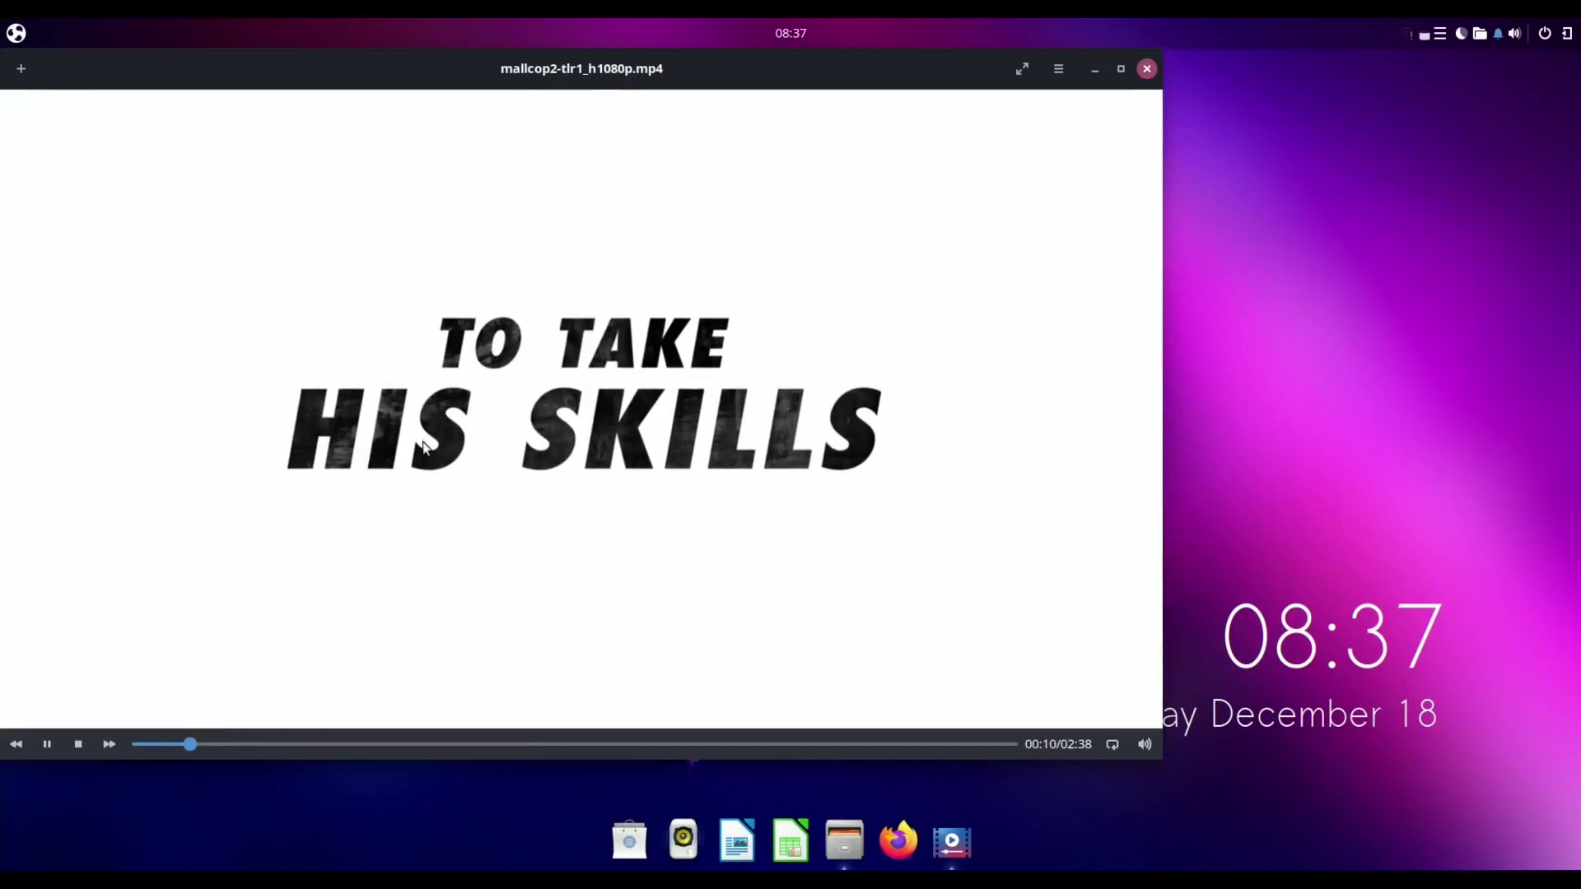
{"action": "left_click", "coordinate": [277, 743]}
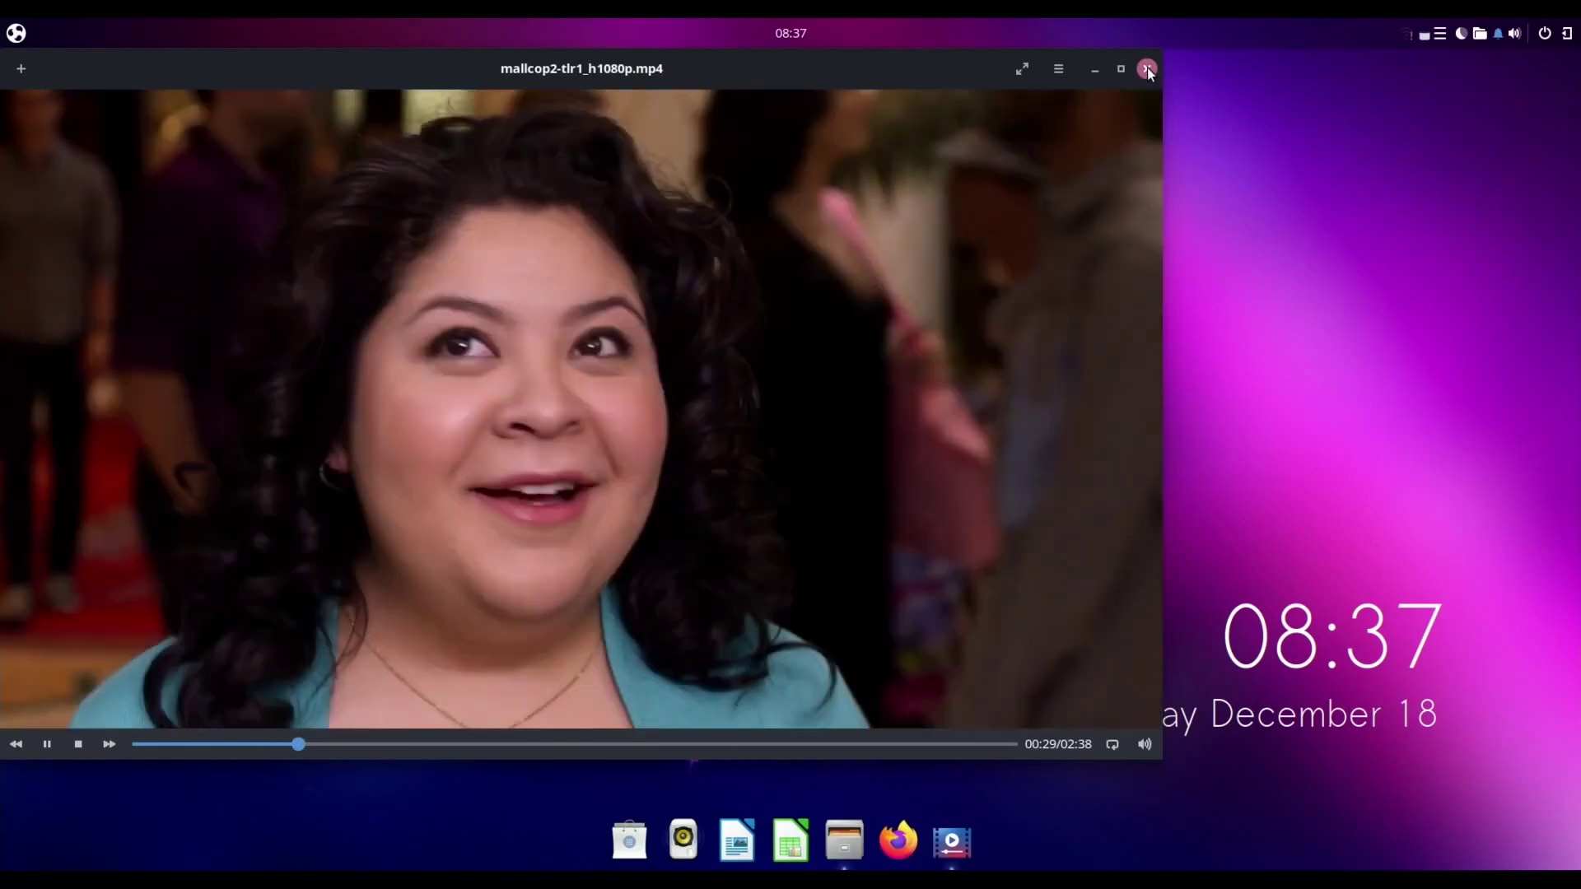
{"action": "left_click", "coordinate": [1148, 69]}
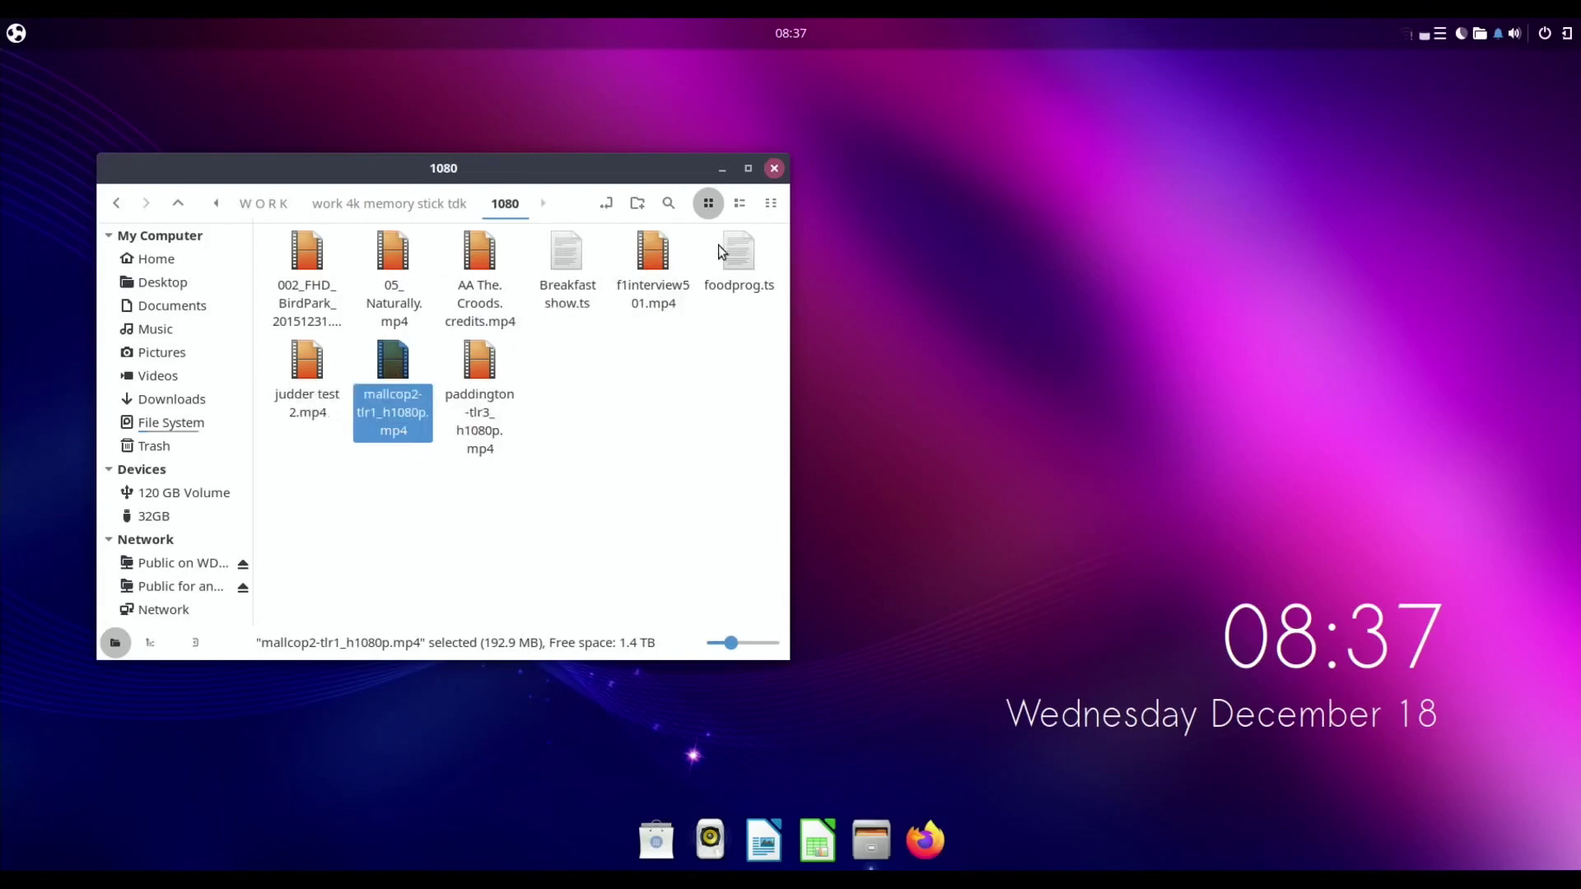
{"action": "left_click", "coordinate": [775, 168]}
Step: Launch Firefox Web Browser from the Budgie menu's Internet category and maximize its window
{"action": "left_click", "coordinate": [16, 34]}
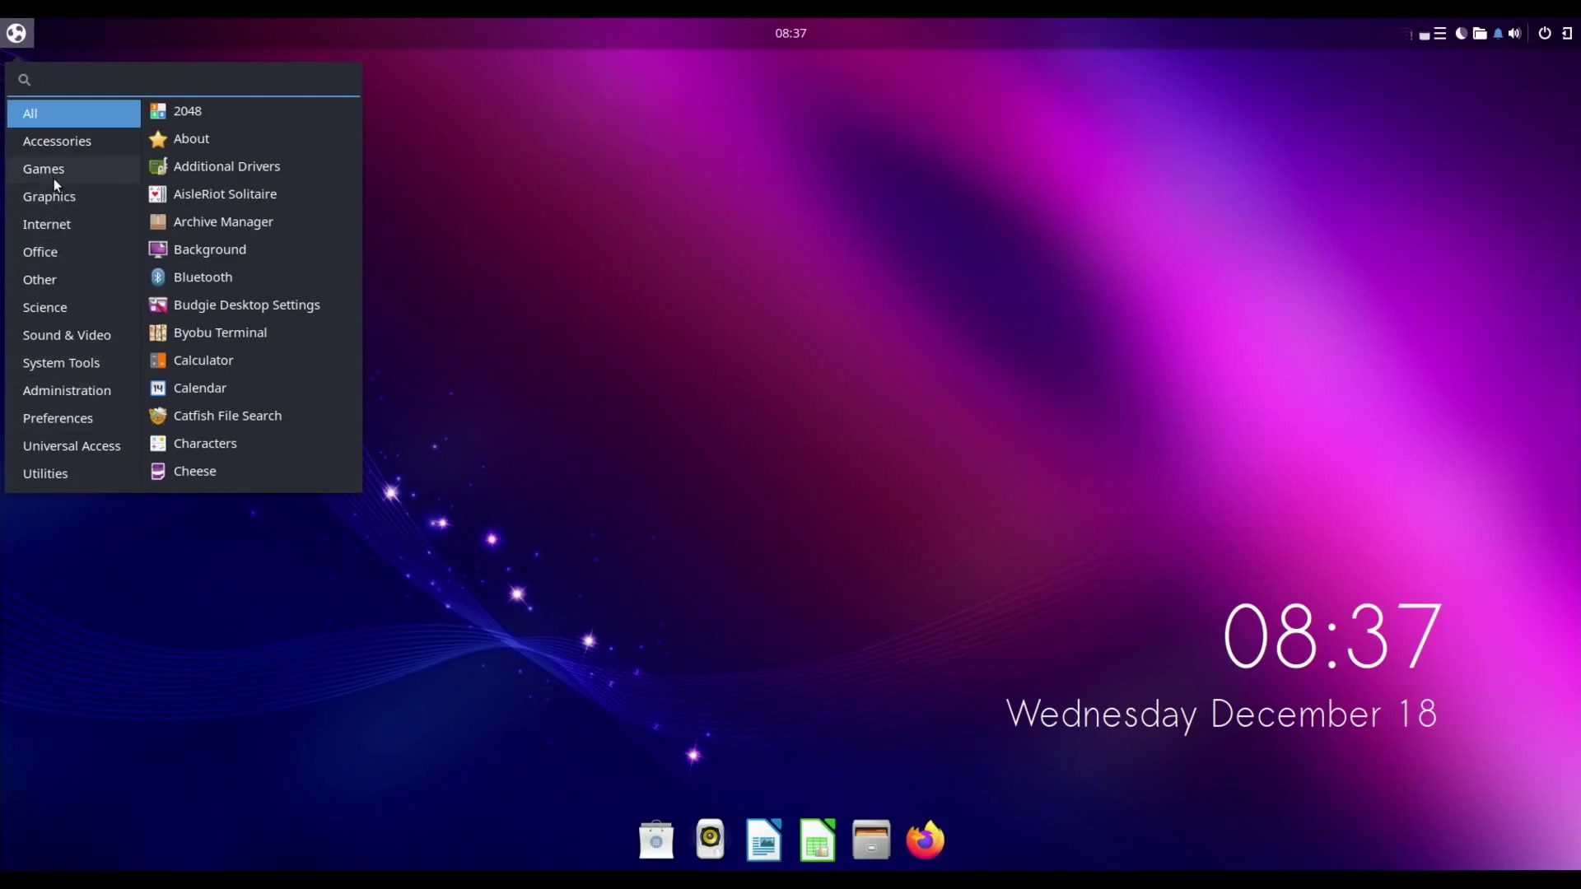
{"action": "left_click", "coordinate": [52, 225]}
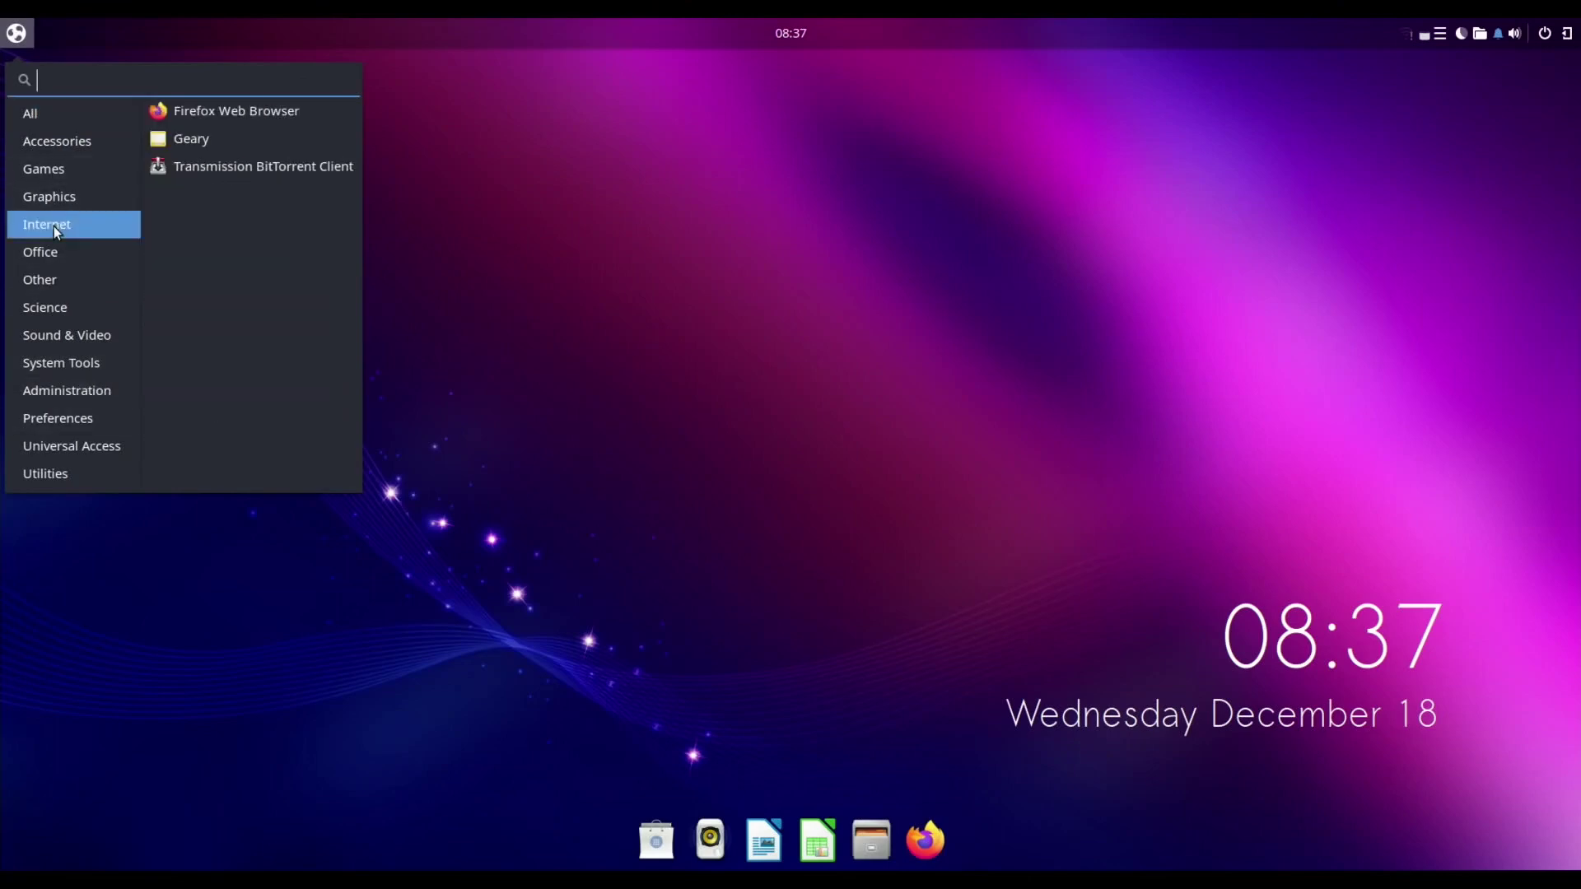
{"action": "left_click", "coordinate": [182, 117]}
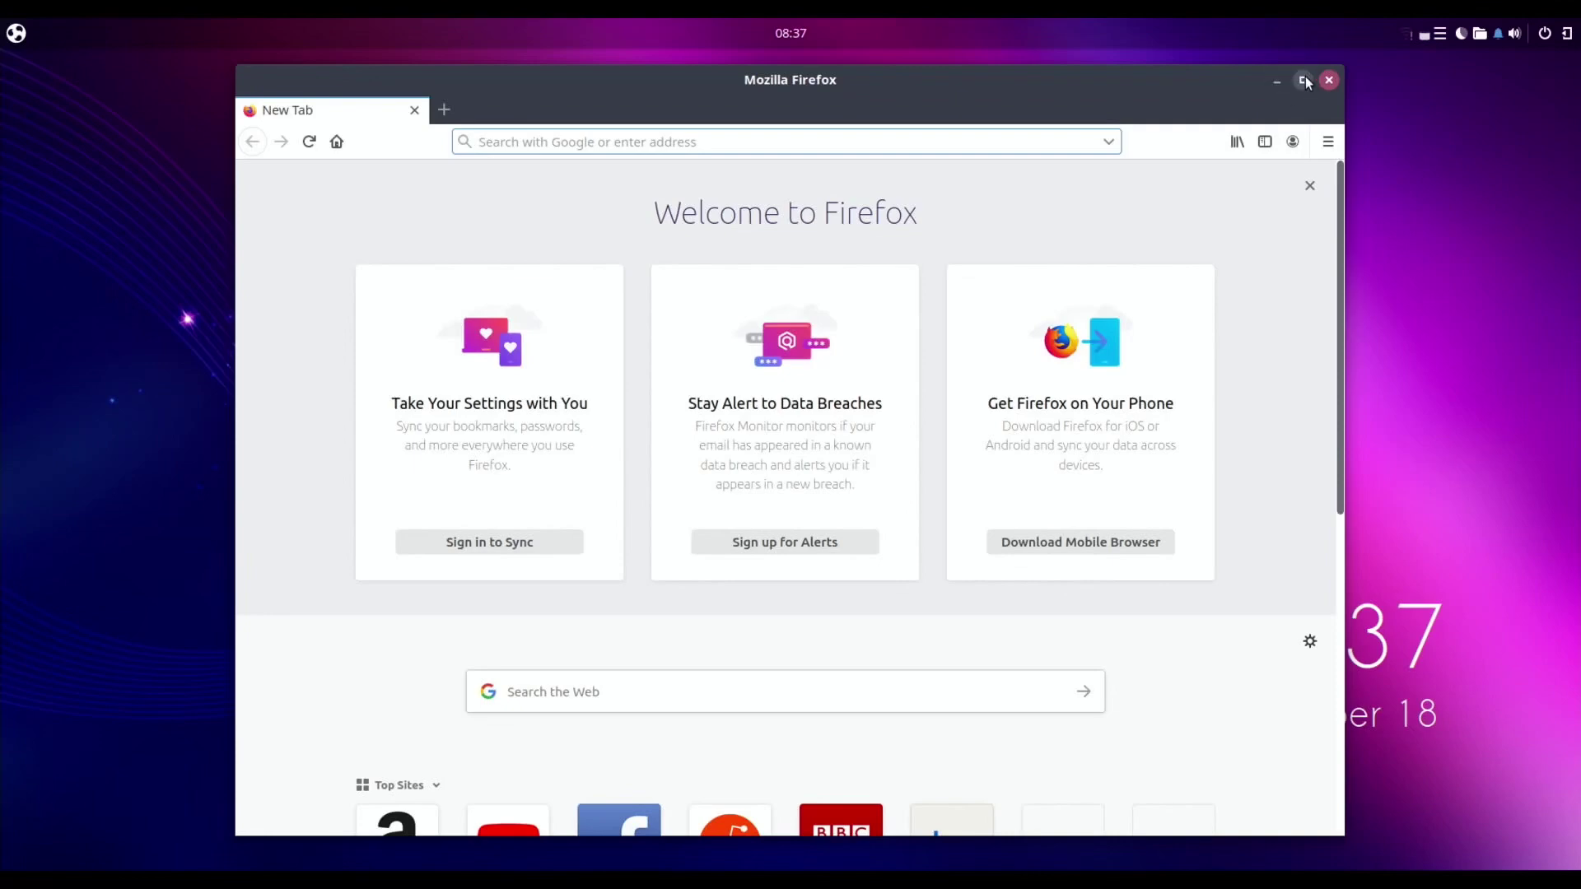
{"action": "left_click", "coordinate": [1304, 80]}
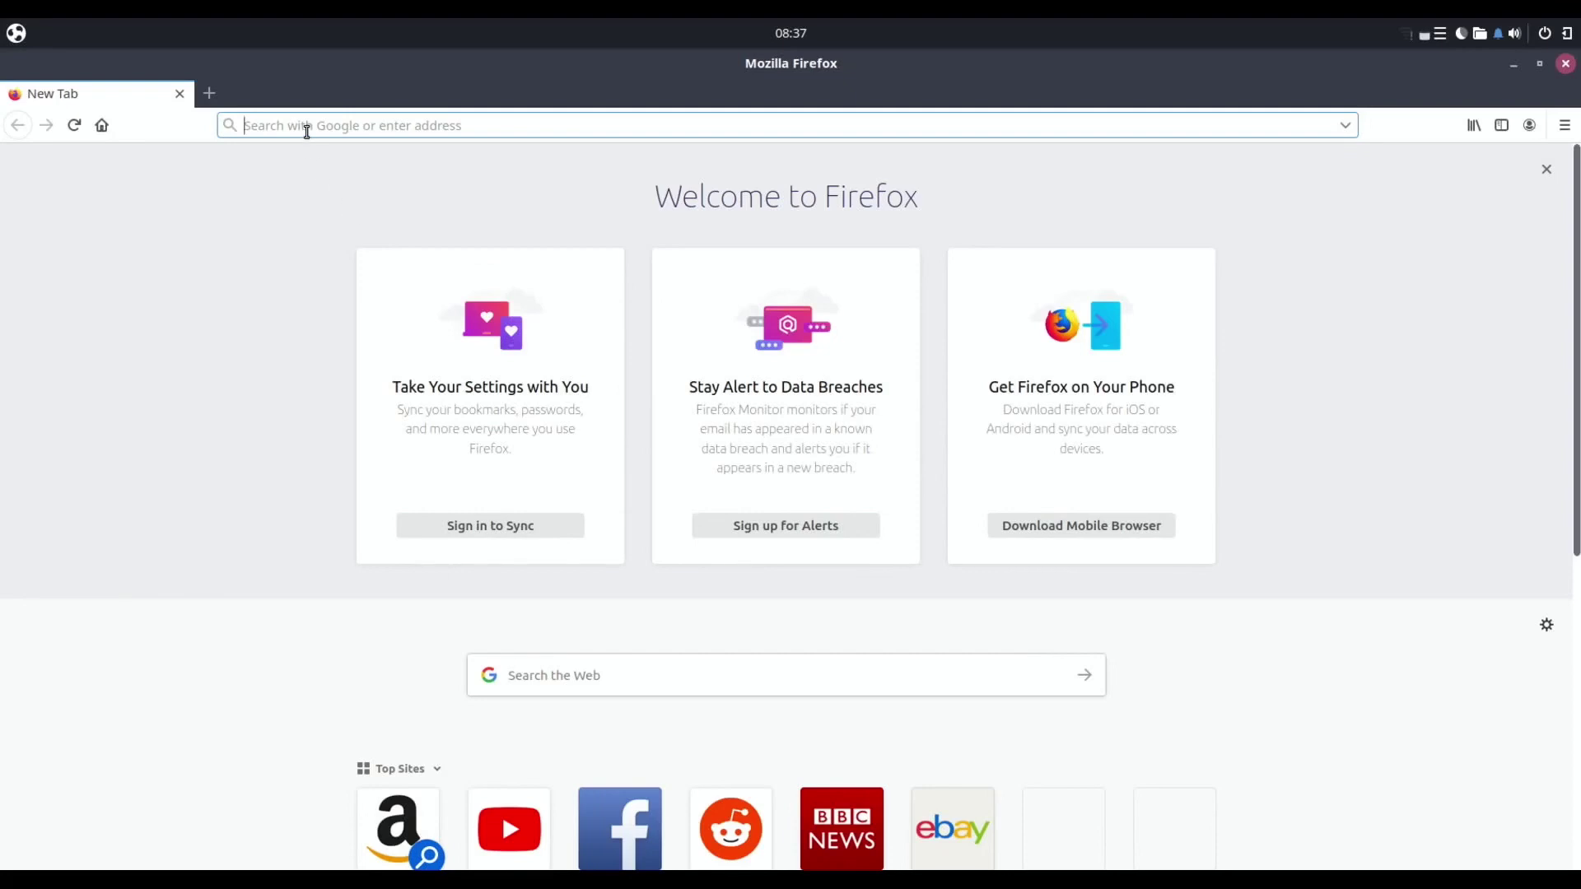
Step: Search the web for 'bbc' and open the BBC - Home result
{"action": "type", "text": "bbc"}
{"action": "key", "text": "Return"}
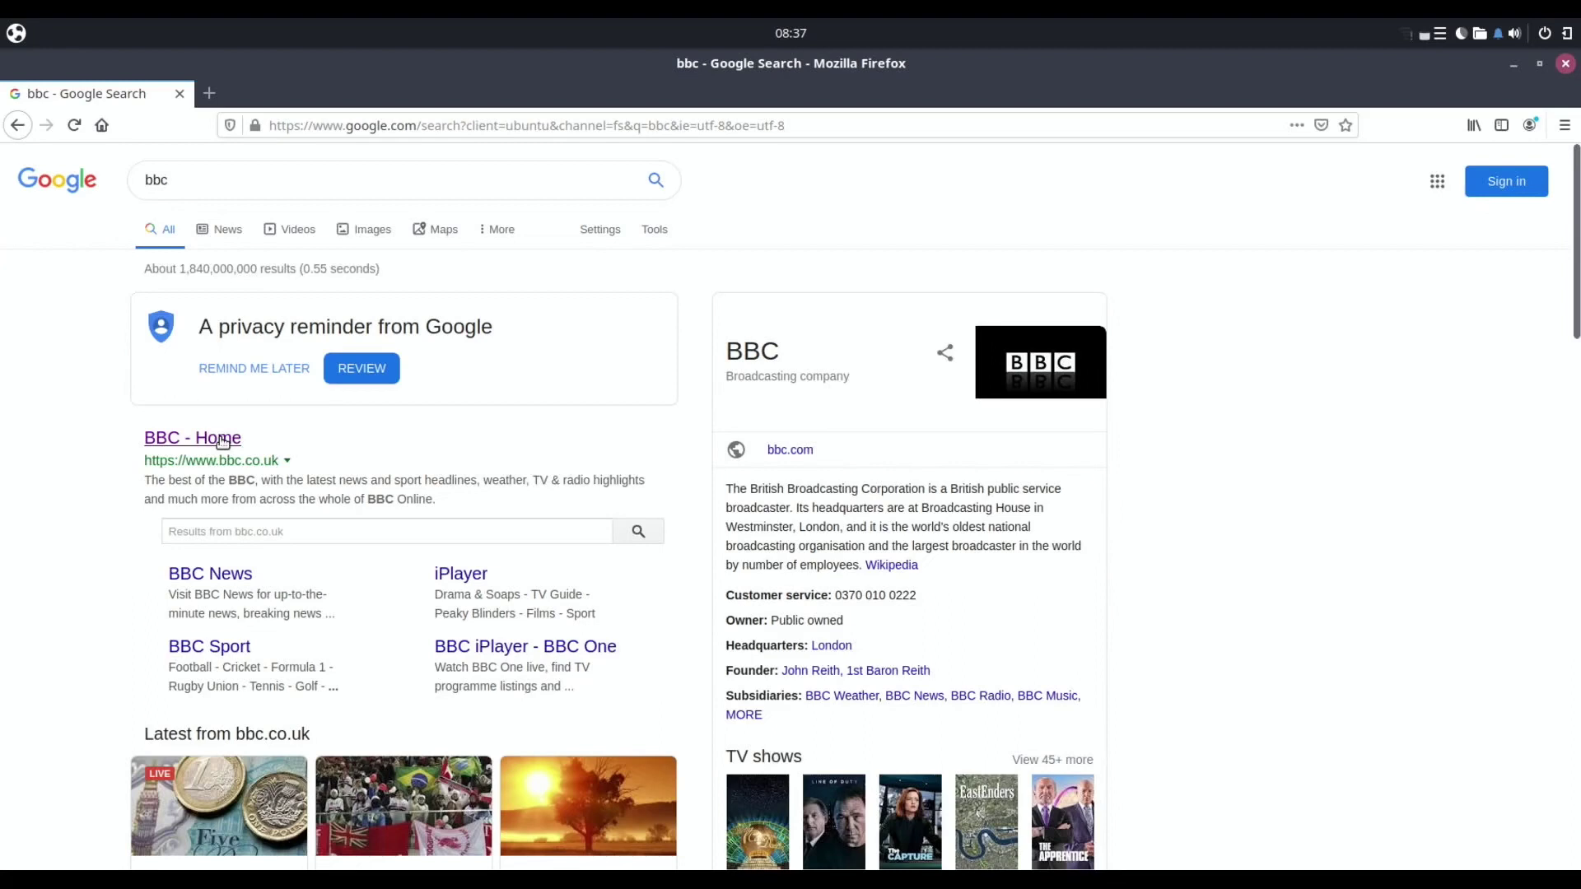
{"action": "left_click", "coordinate": [222, 441]}
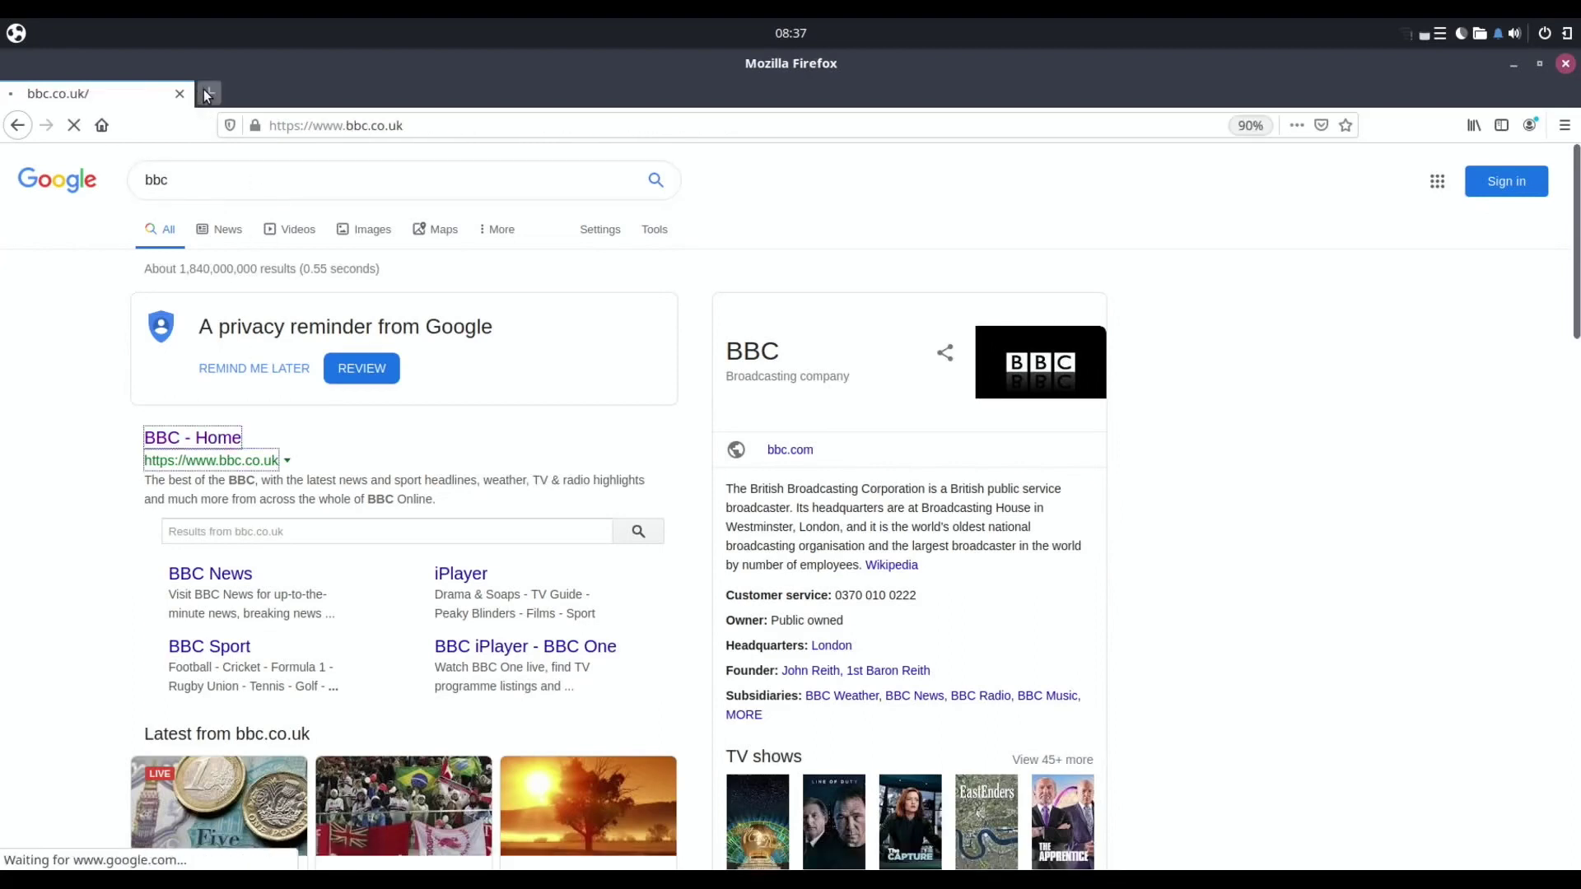
Step: Run searches for 'hotukdeals' and 'youtube' in two new tabs
{"action": "left_click", "coordinate": [207, 94]}
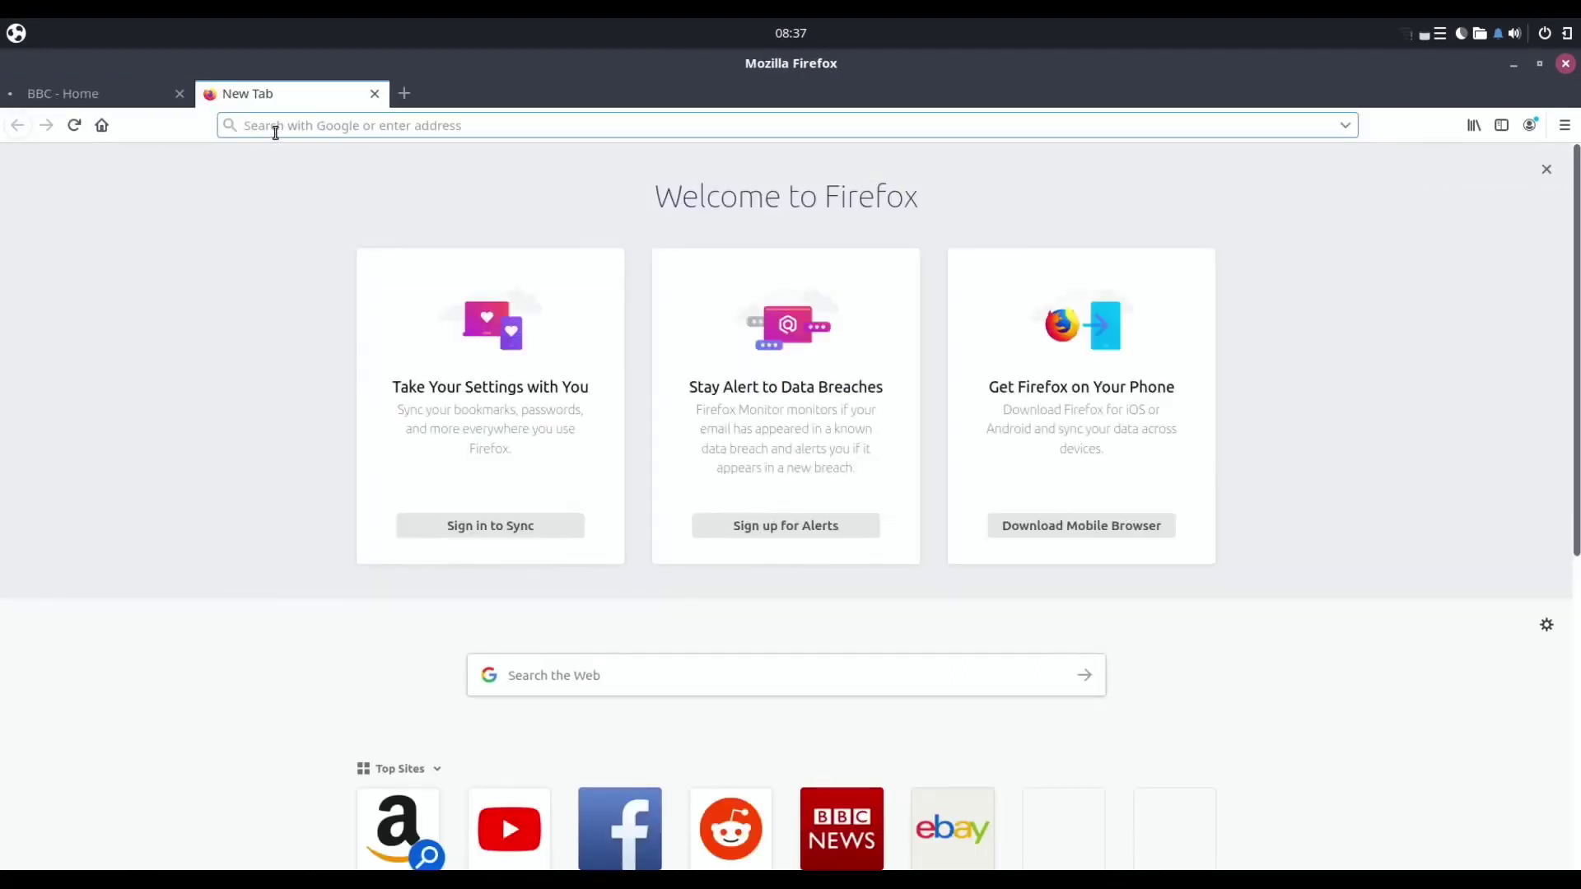
{"action": "type", "text": "hotukde"}
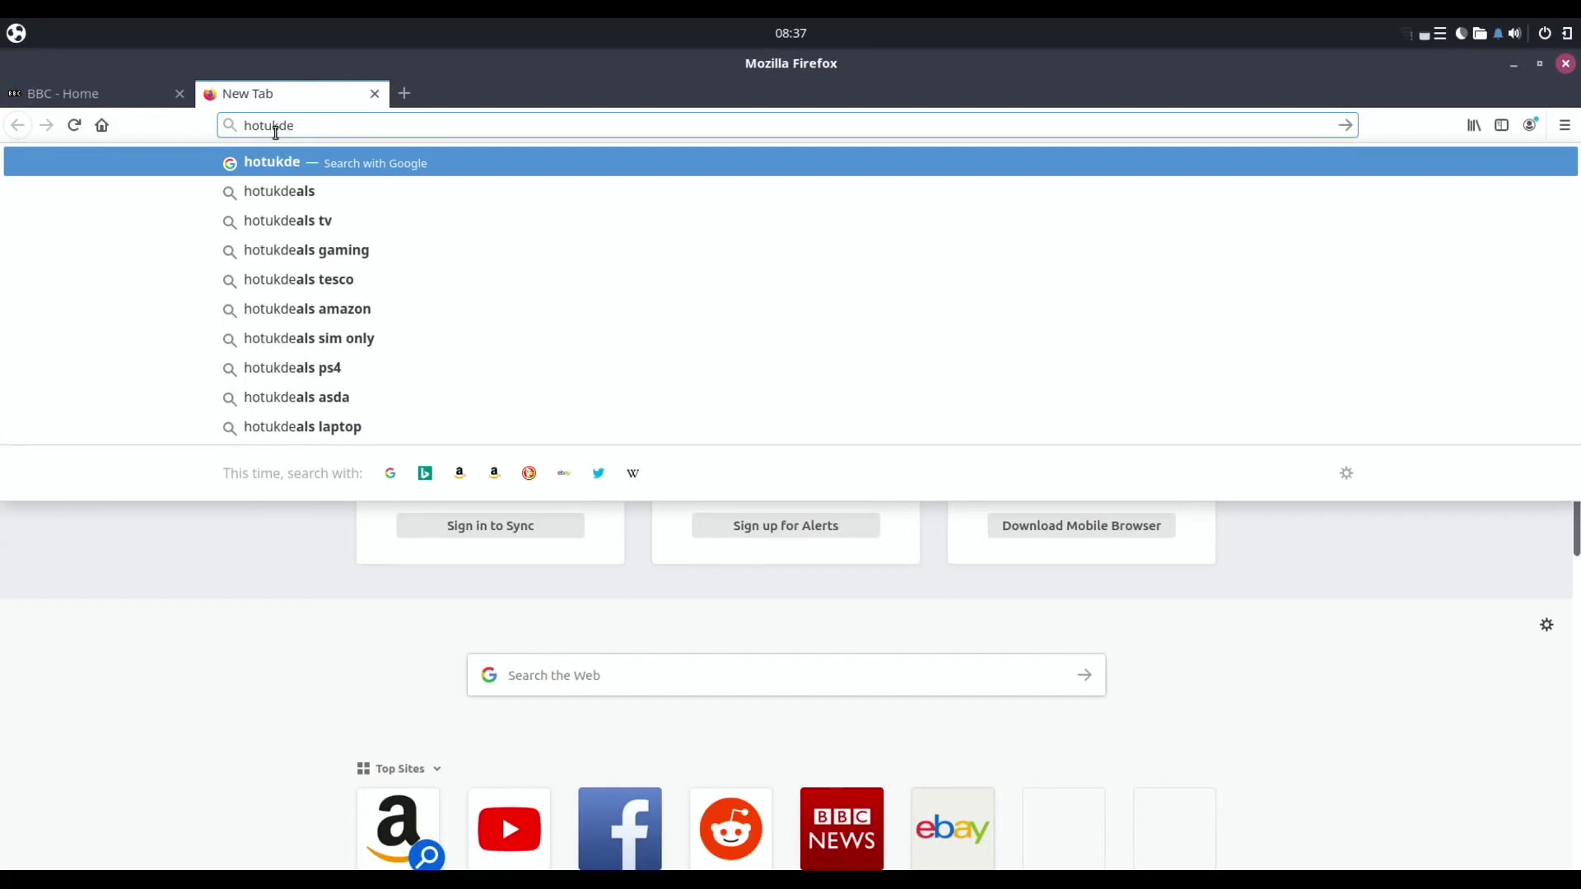
{"action": "type", "text": "als"}
{"action": "key", "text": "Return"}
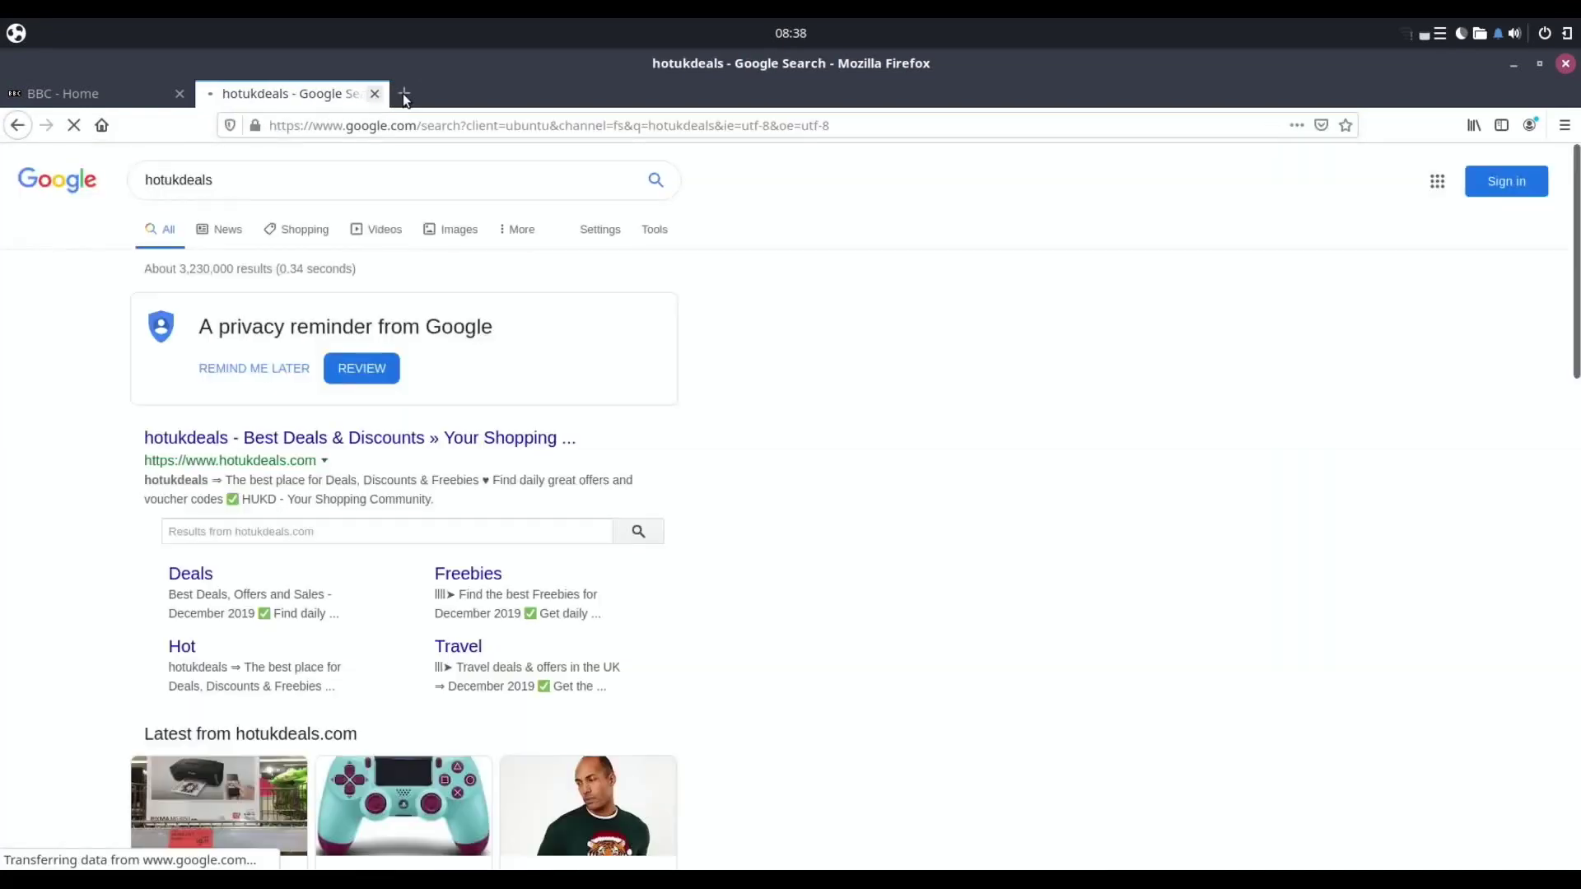
{"action": "left_click", "coordinate": [404, 94]}
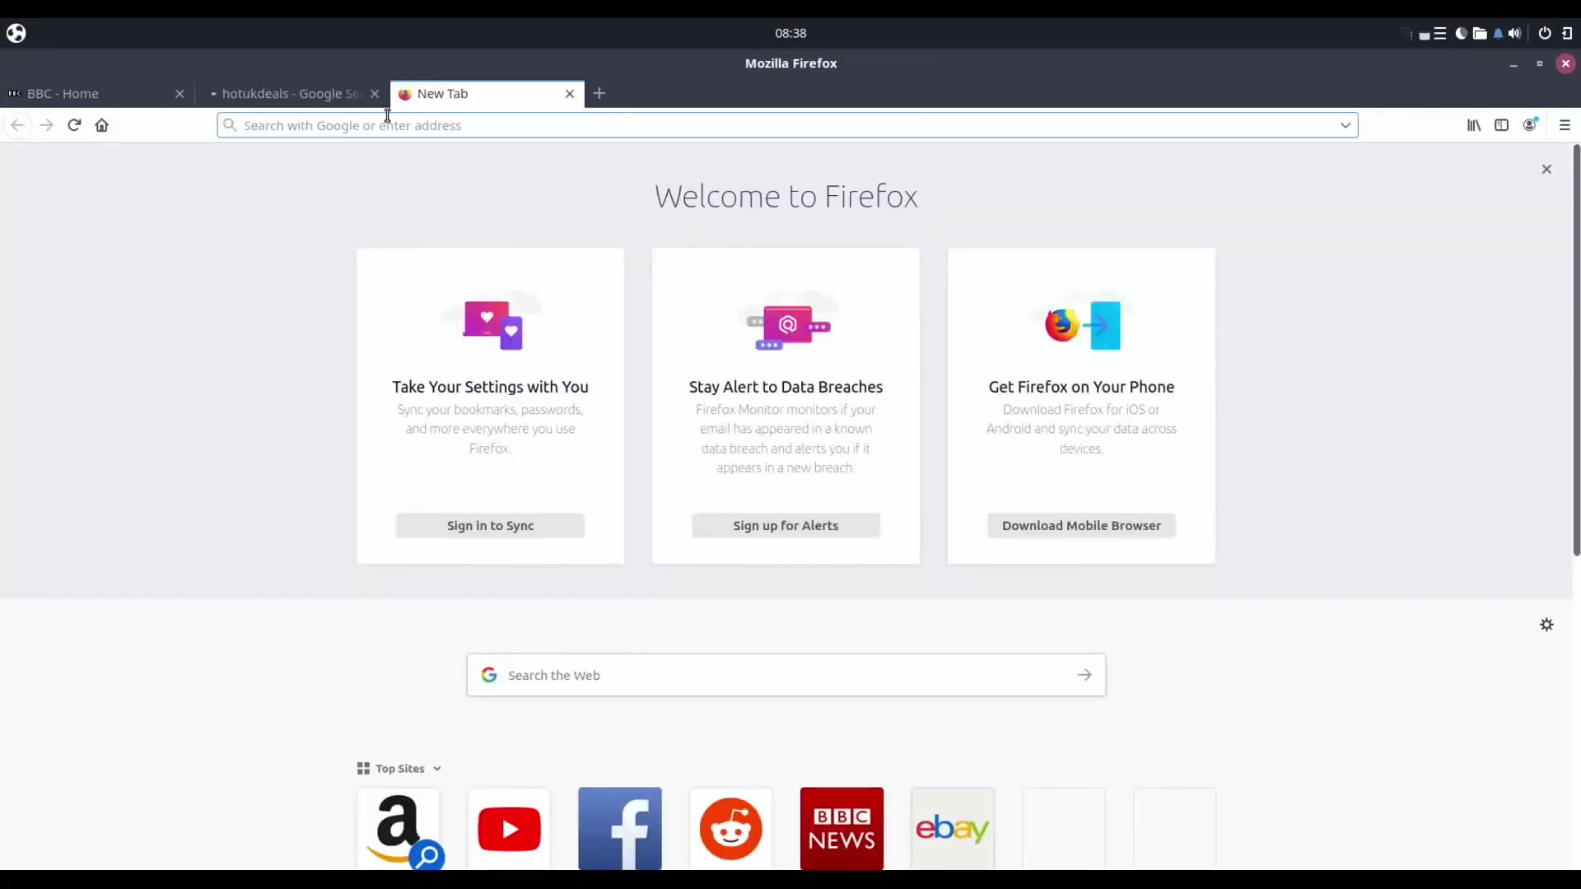
{"action": "type", "text": "youtu"}
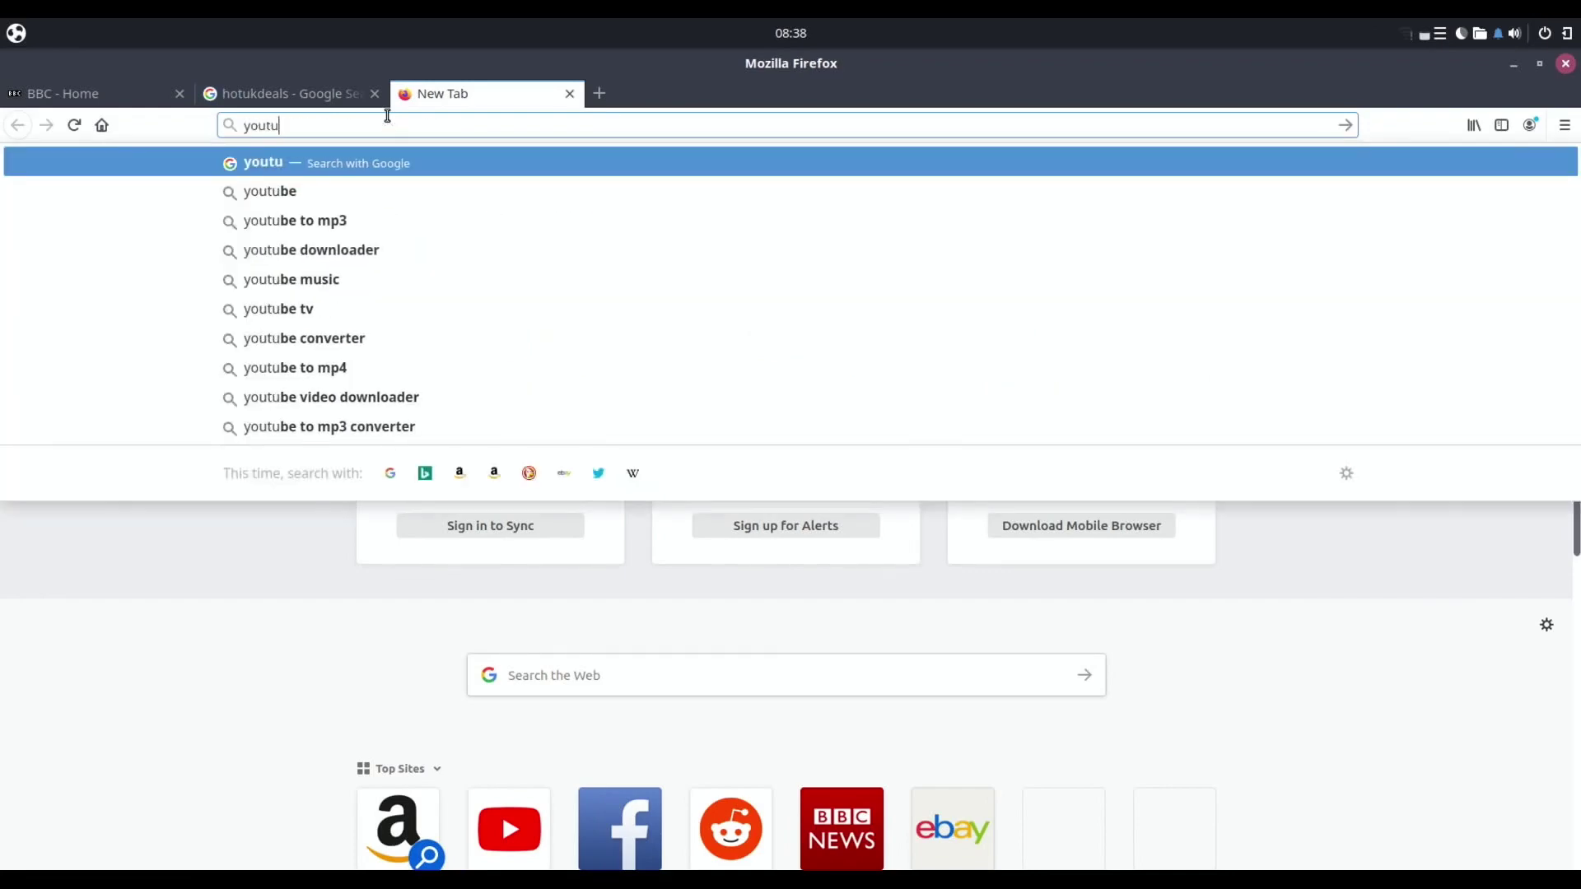
{"action": "type", "text": "be"}
{"action": "key", "text": "Return"}
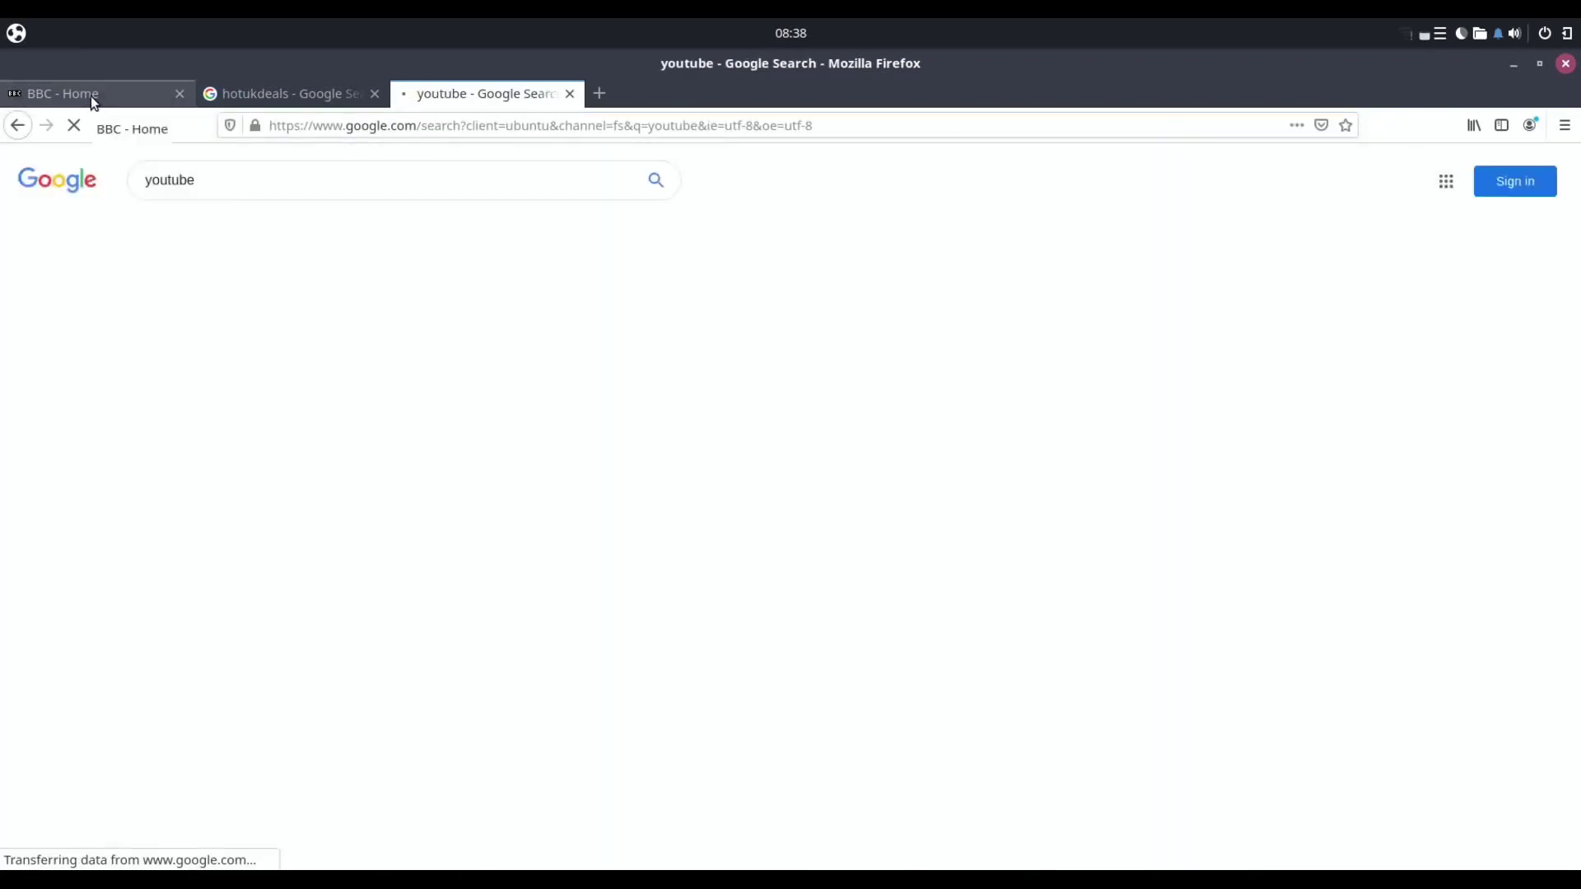
Step: Return to the BBC - Home tab and scroll through the page
{"action": "left_click", "coordinate": [91, 96]}
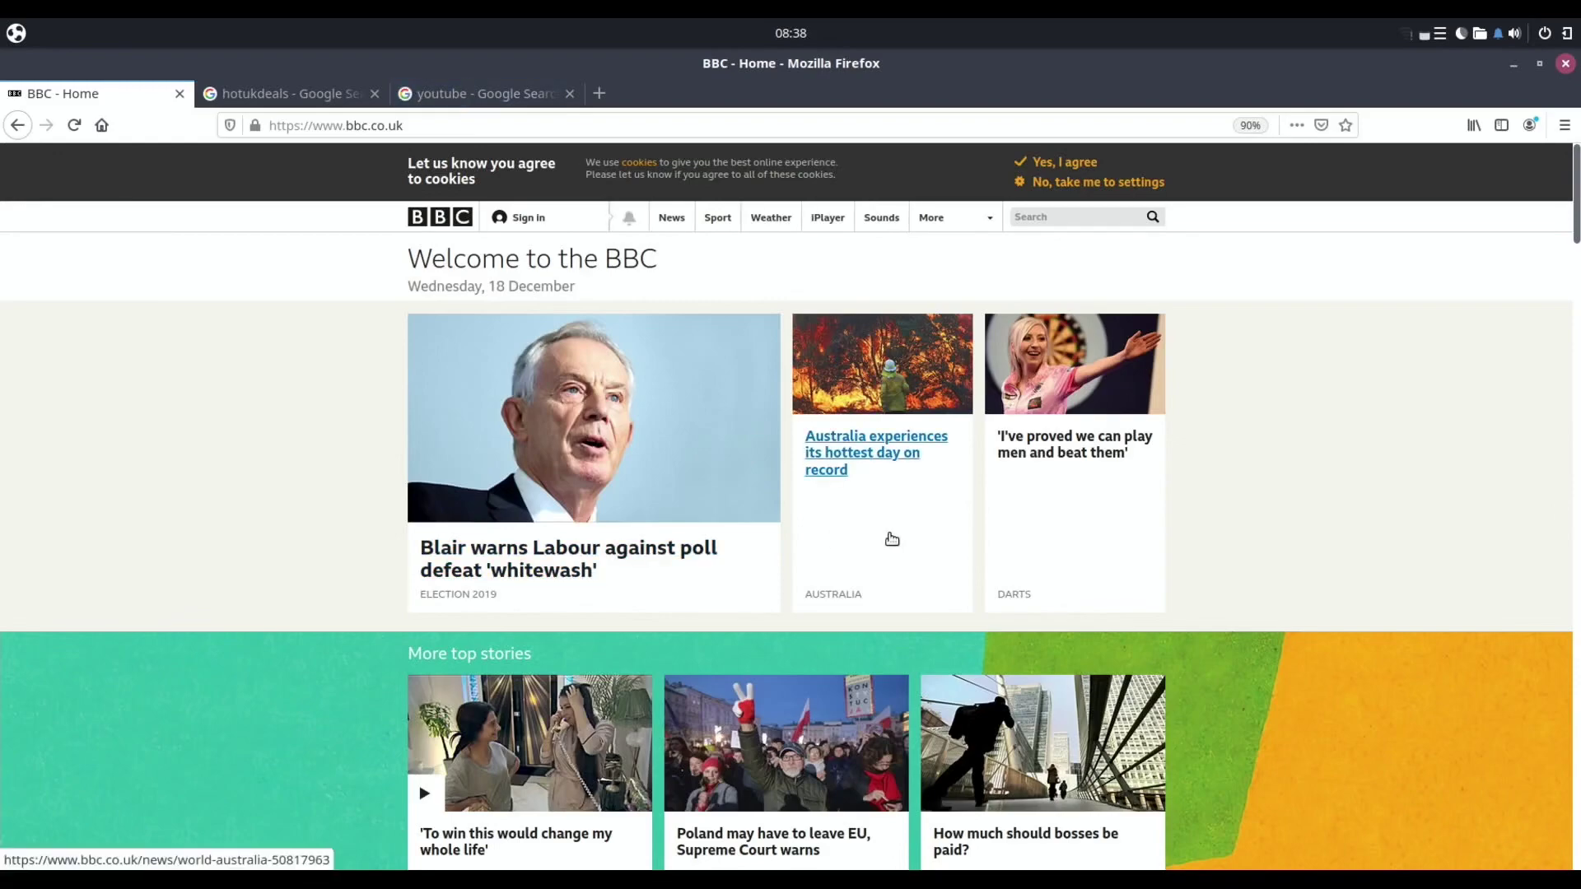
{"action": "scroll", "coordinate": [892, 539], "scroll_direction": "down", "scroll_amount": 18}
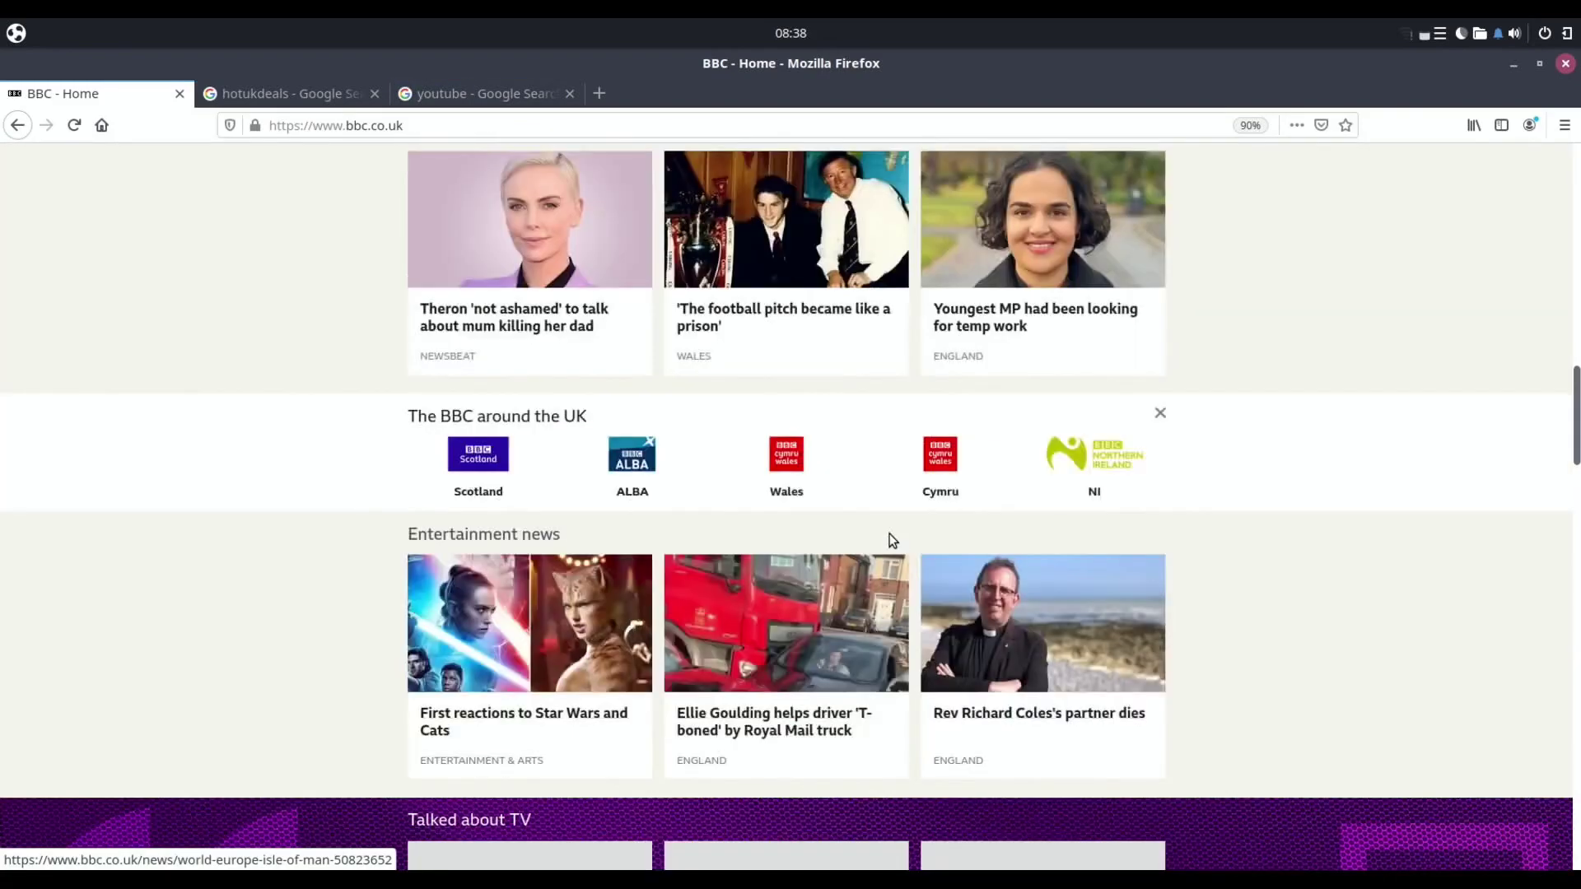
{"action": "scroll", "coordinate": [889, 534], "scroll_direction": "up", "scroll_amount": 18}
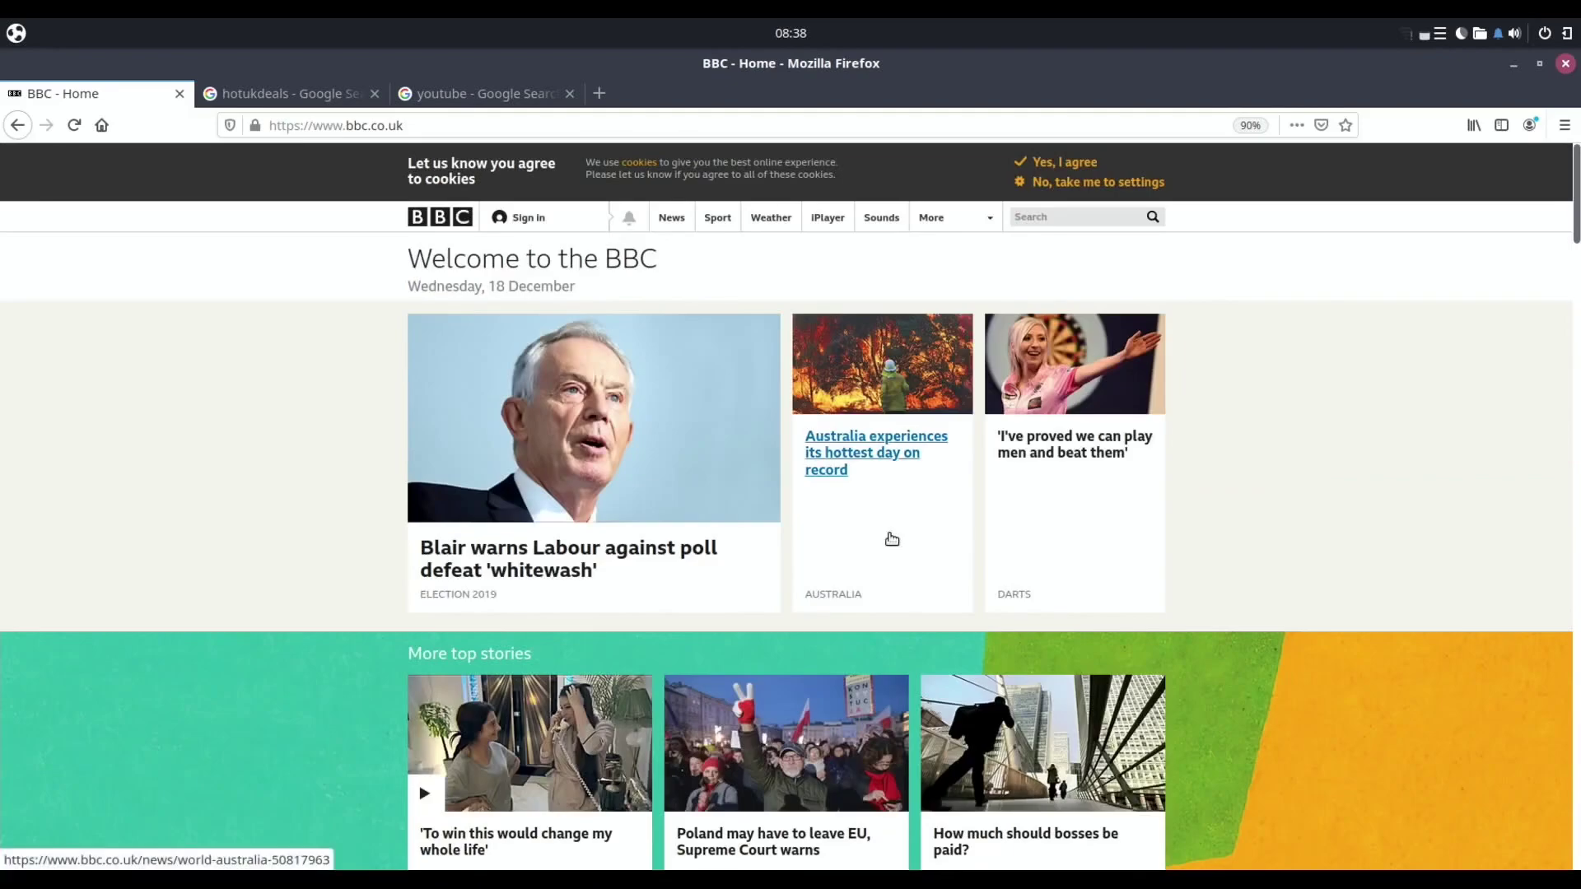
{"action": "scroll", "coordinate": [891, 540], "scroll_direction": "down", "scroll_amount": 20}
{"action": "scroll", "coordinate": [891, 539], "scroll_direction": "up", "scroll_amount": 20}
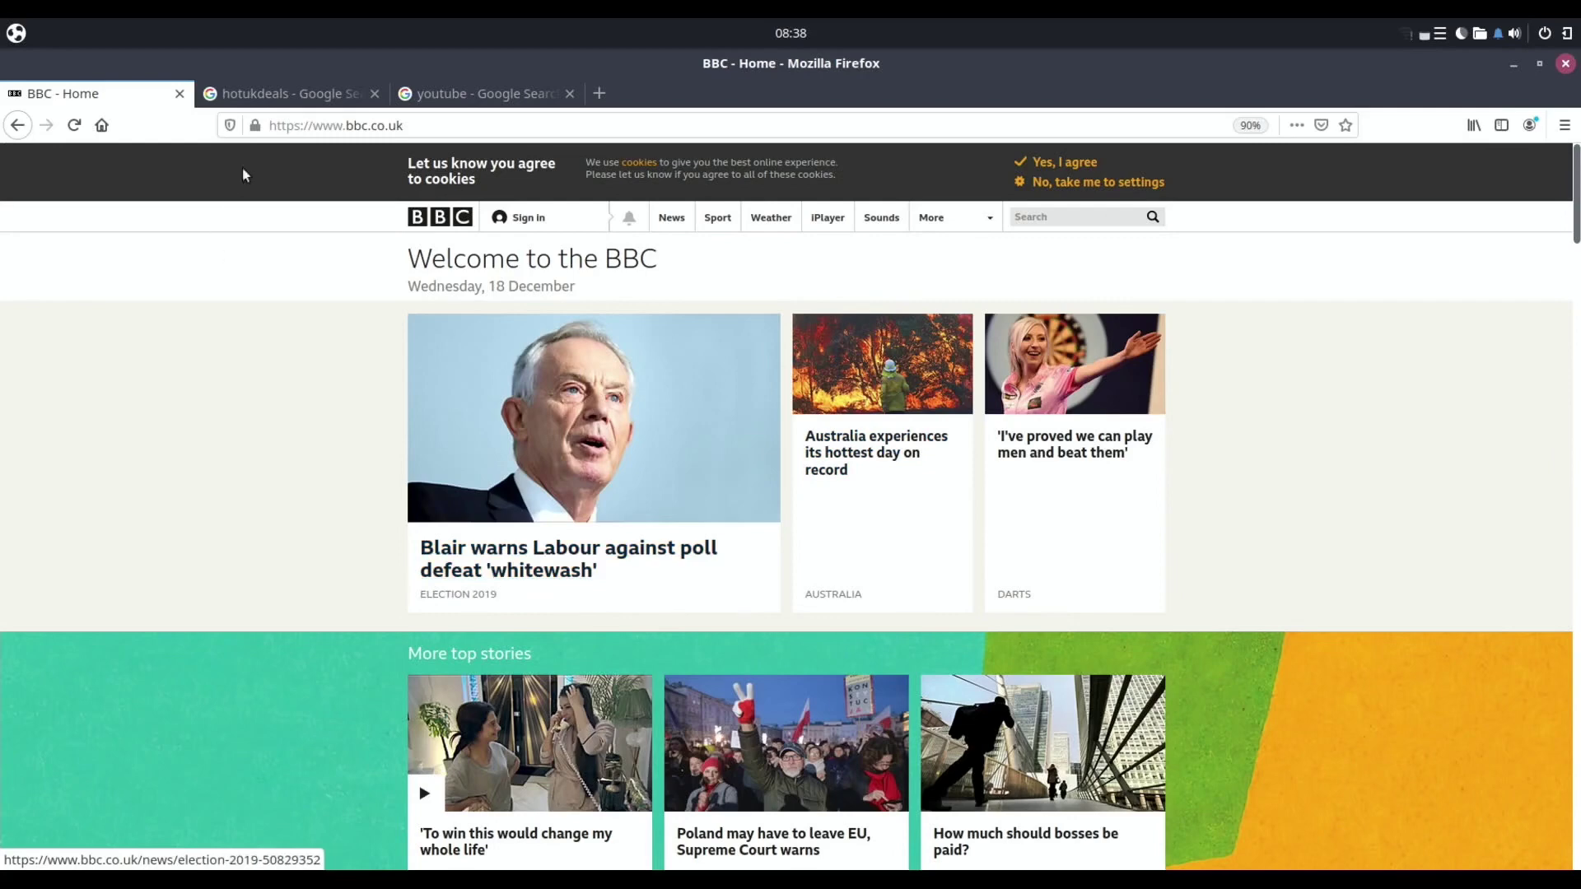
Step: Open the hotukdeals website from its results, then the YouTube site from the youtube results
{"action": "left_click", "coordinate": [238, 94]}
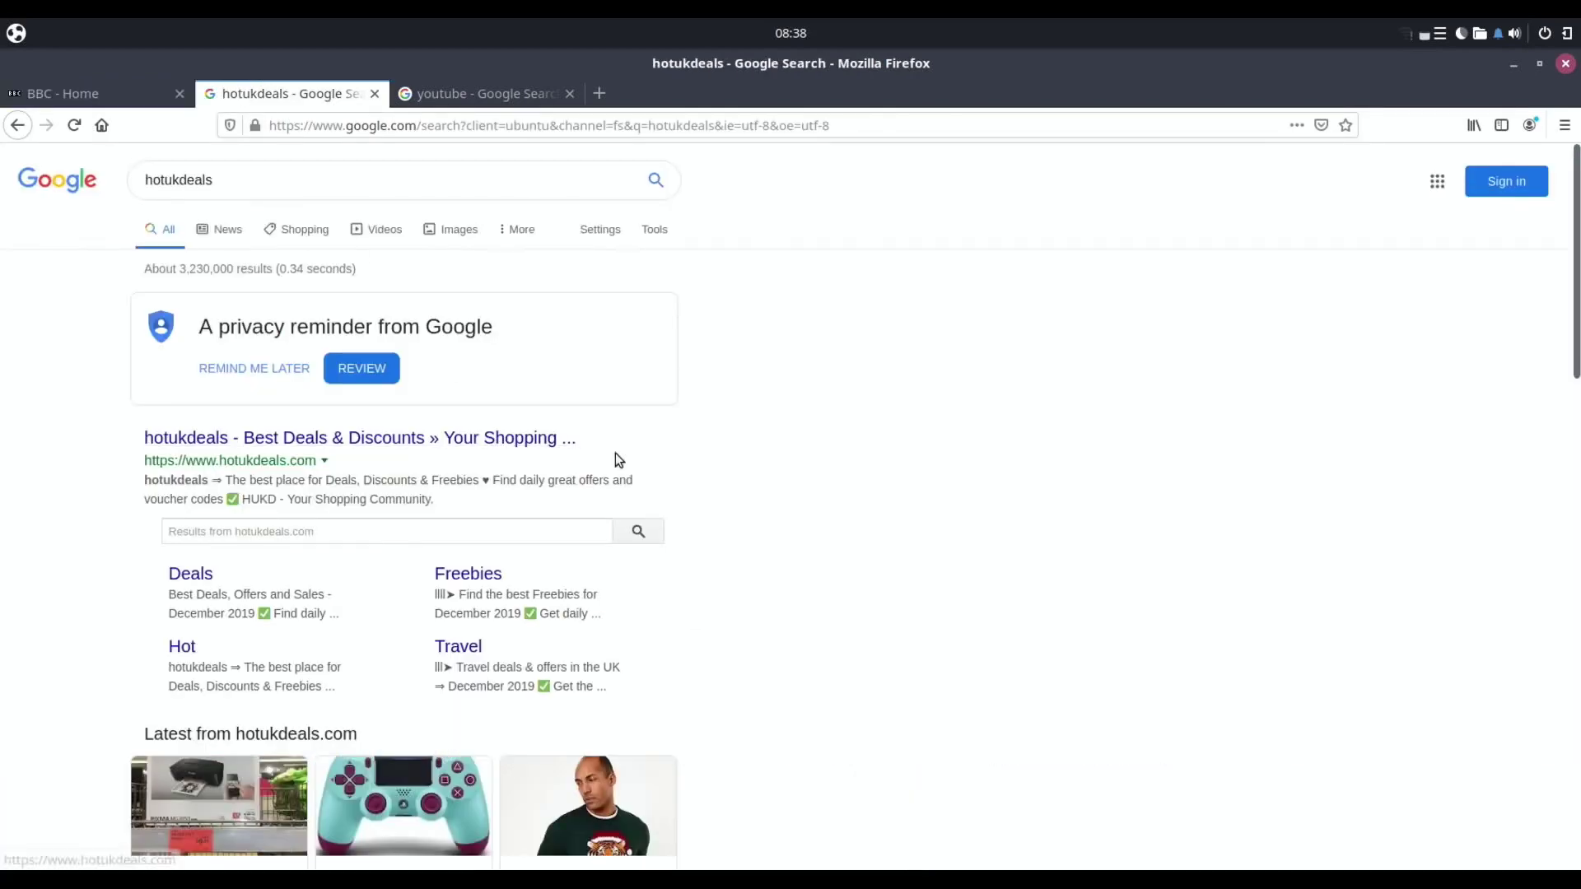
{"action": "left_click", "coordinate": [426, 443]}
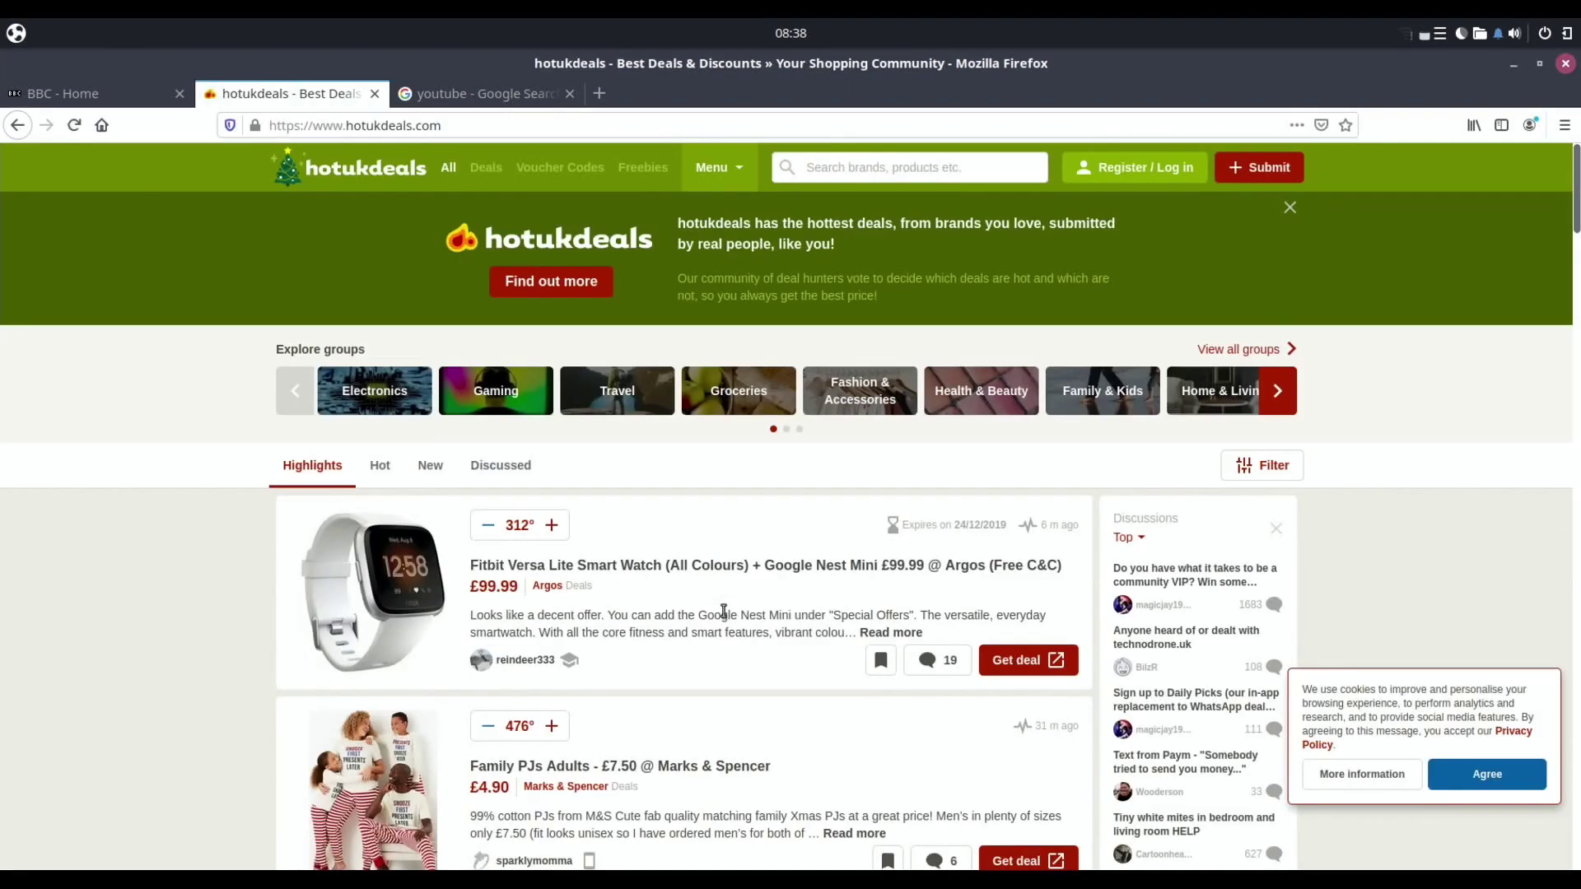
{"action": "scroll", "coordinate": [724, 611], "scroll_direction": "down", "scroll_amount": 10}
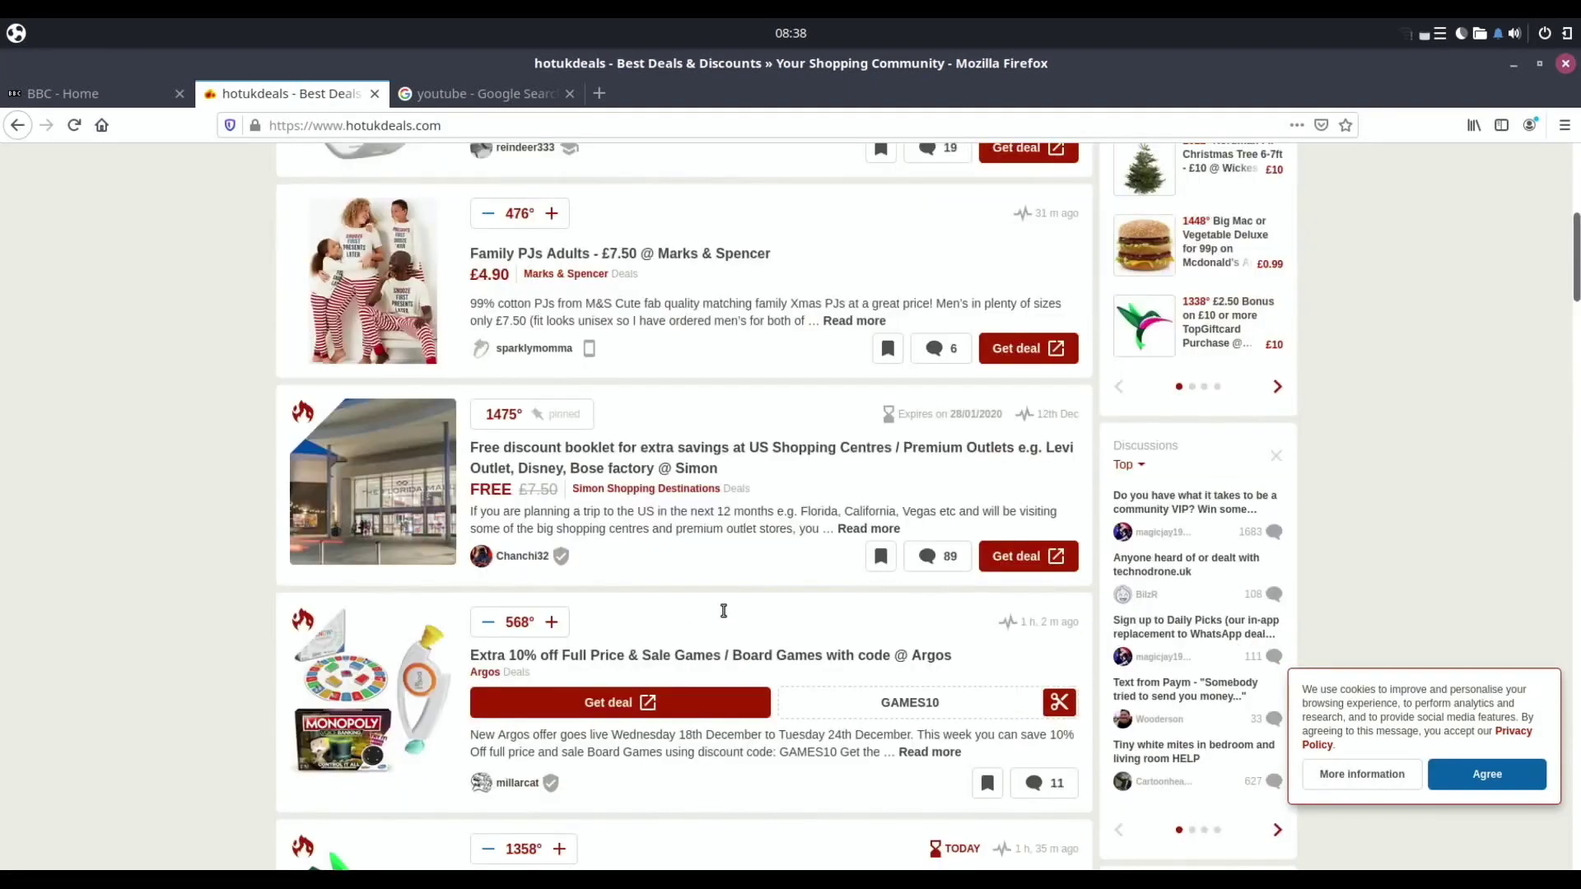
{"action": "scroll", "coordinate": [723, 617], "scroll_direction": "up", "scroll_amount": 15}
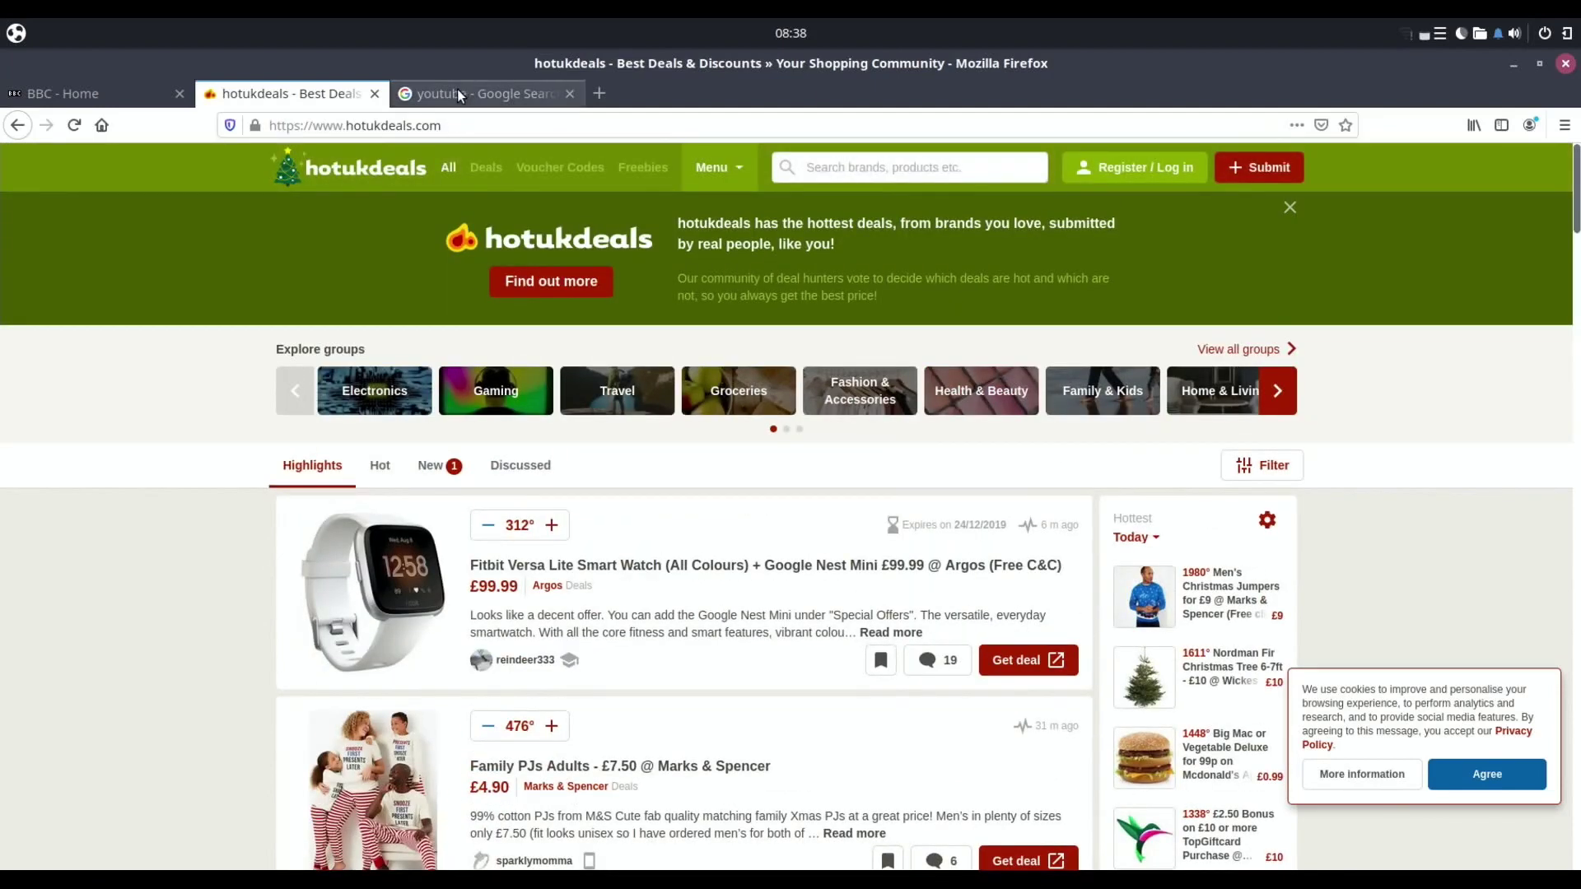
{"action": "left_click", "coordinate": [457, 89]}
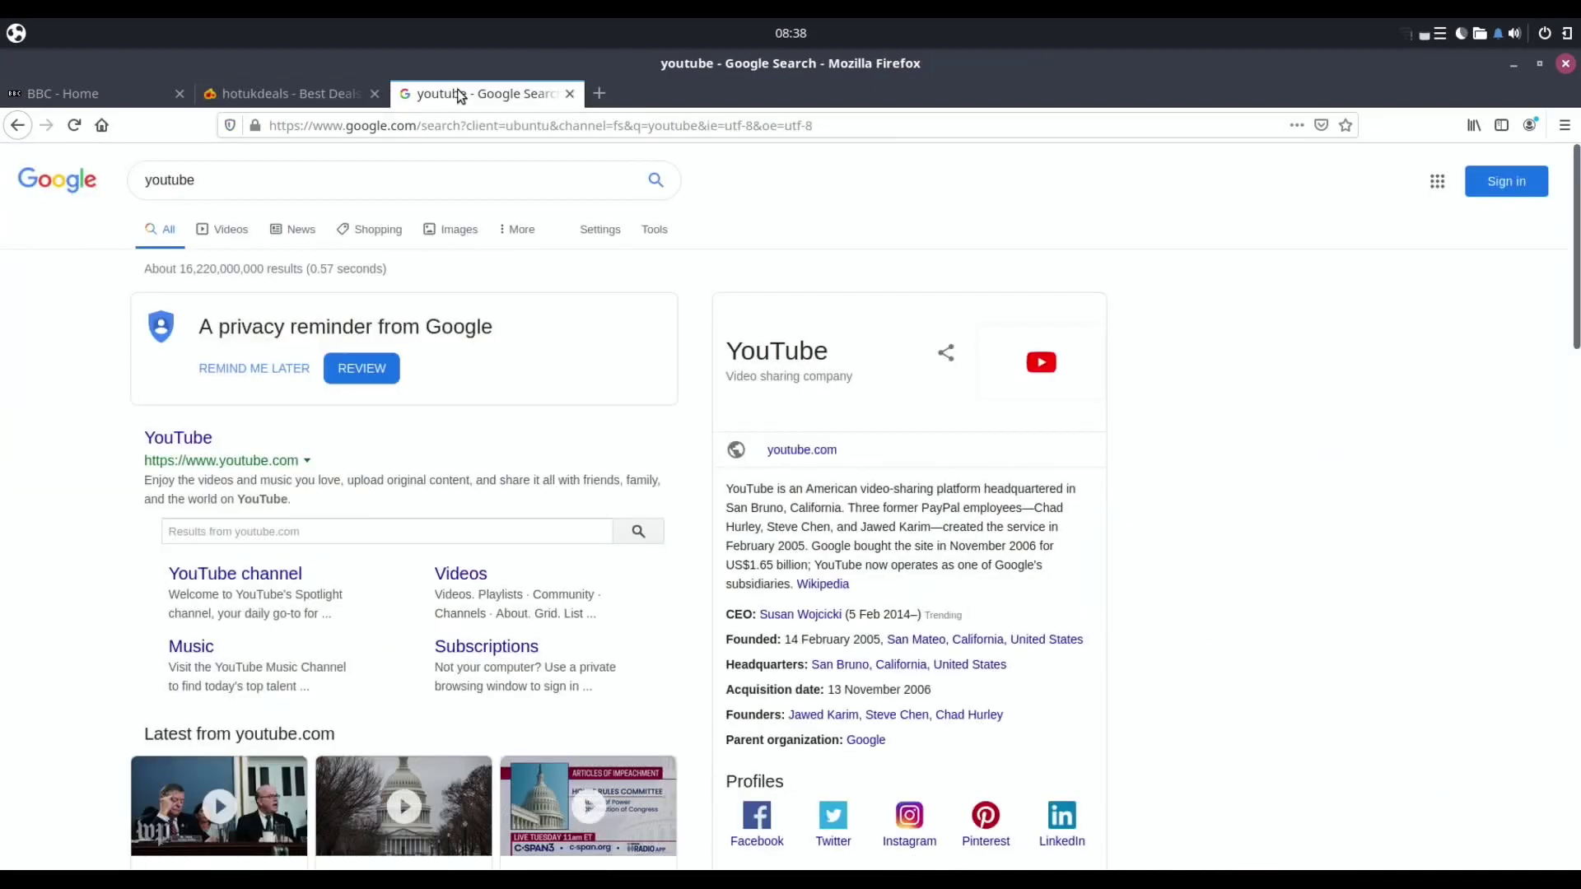
{"action": "left_click", "coordinate": [199, 439]}
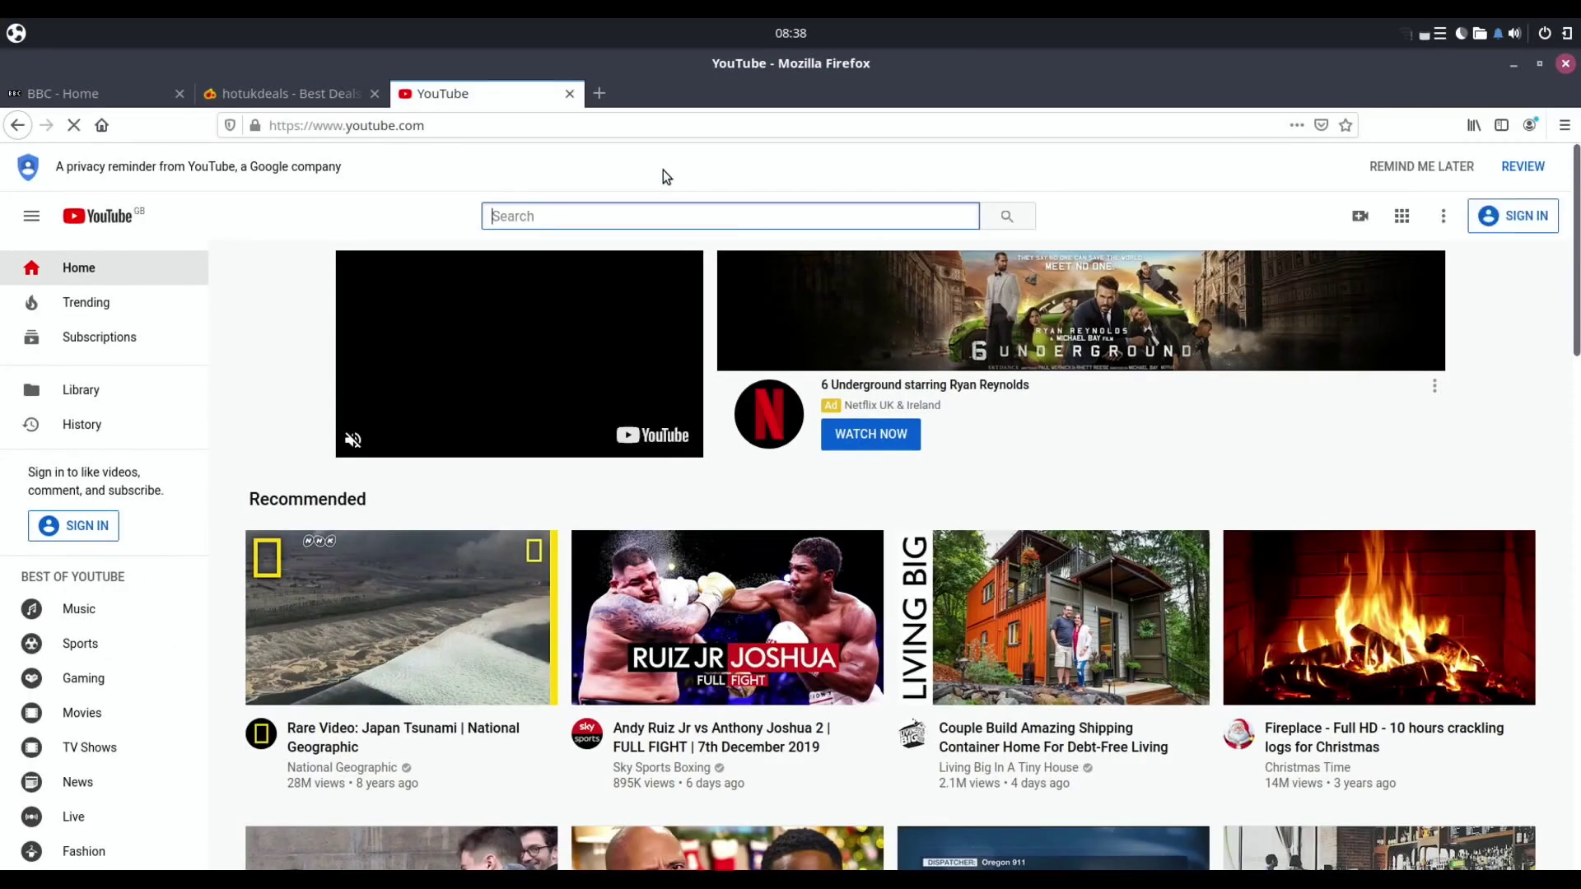
Step: Search YouTube for 'scotty cranmer' and open the BUNNY HOP CHALLENGE video
{"action": "type", "text": "scotty cran"}
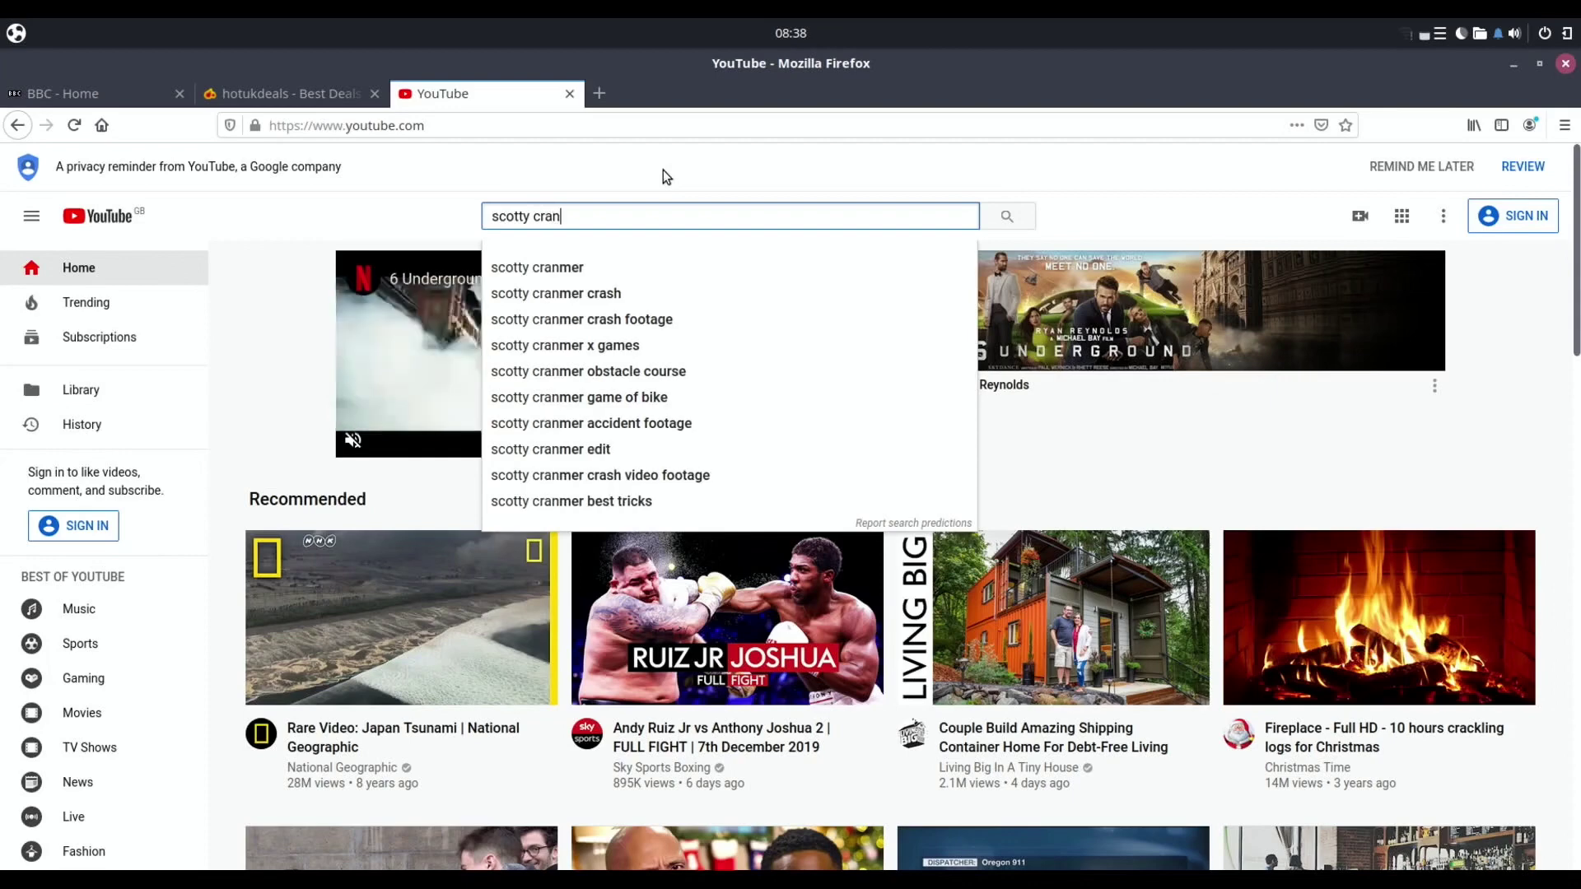
{"action": "type", "text": "mer"}
{"action": "key", "text": "Return"}
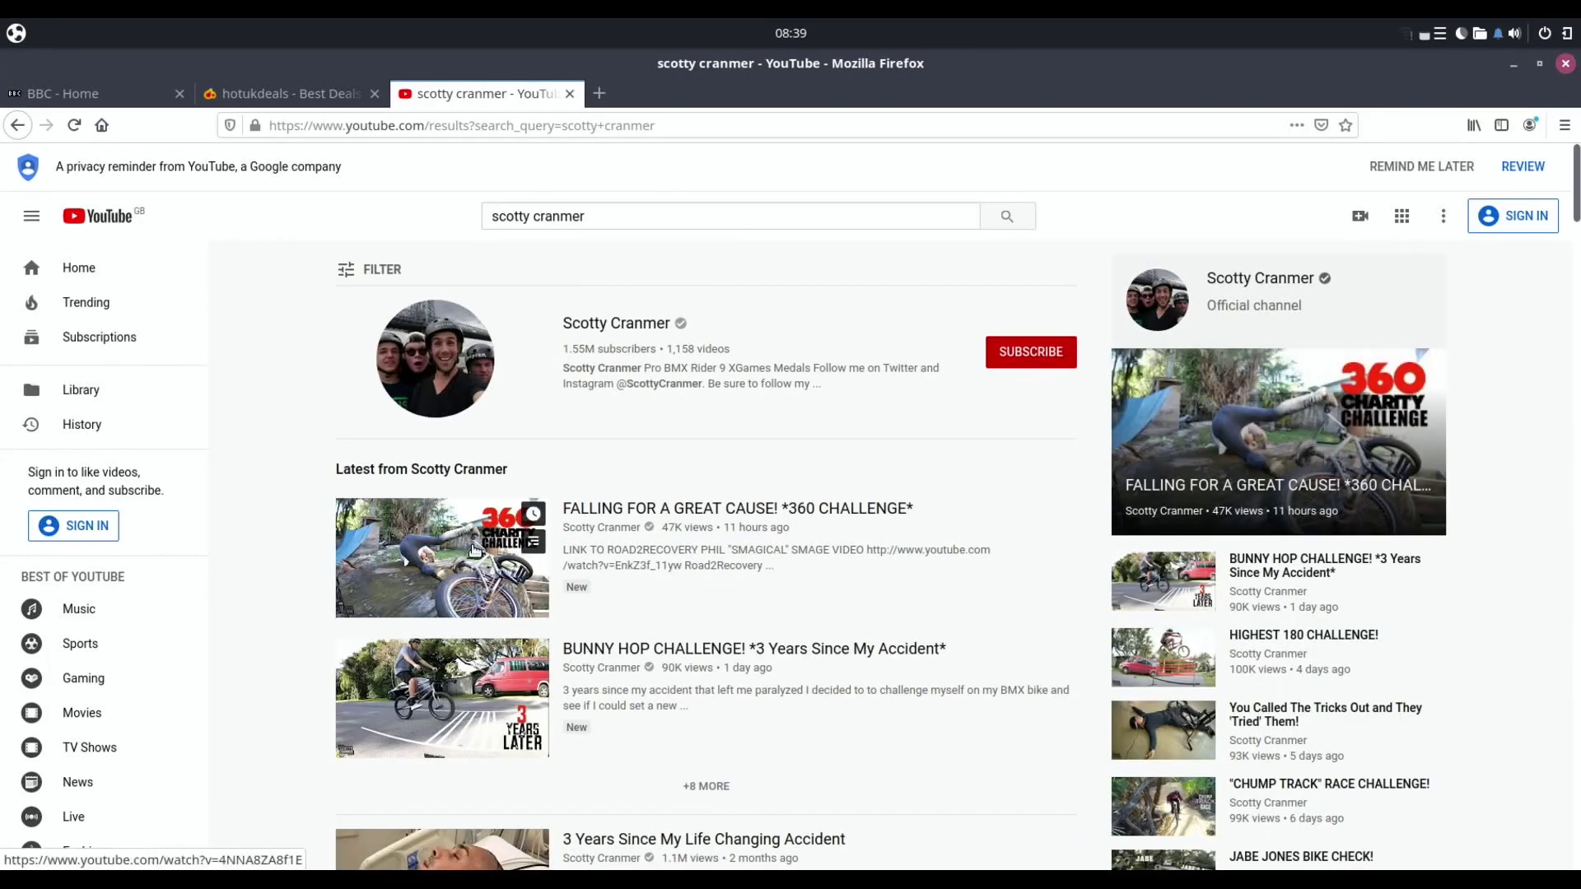
{"action": "left_click", "coordinate": [446, 684]}
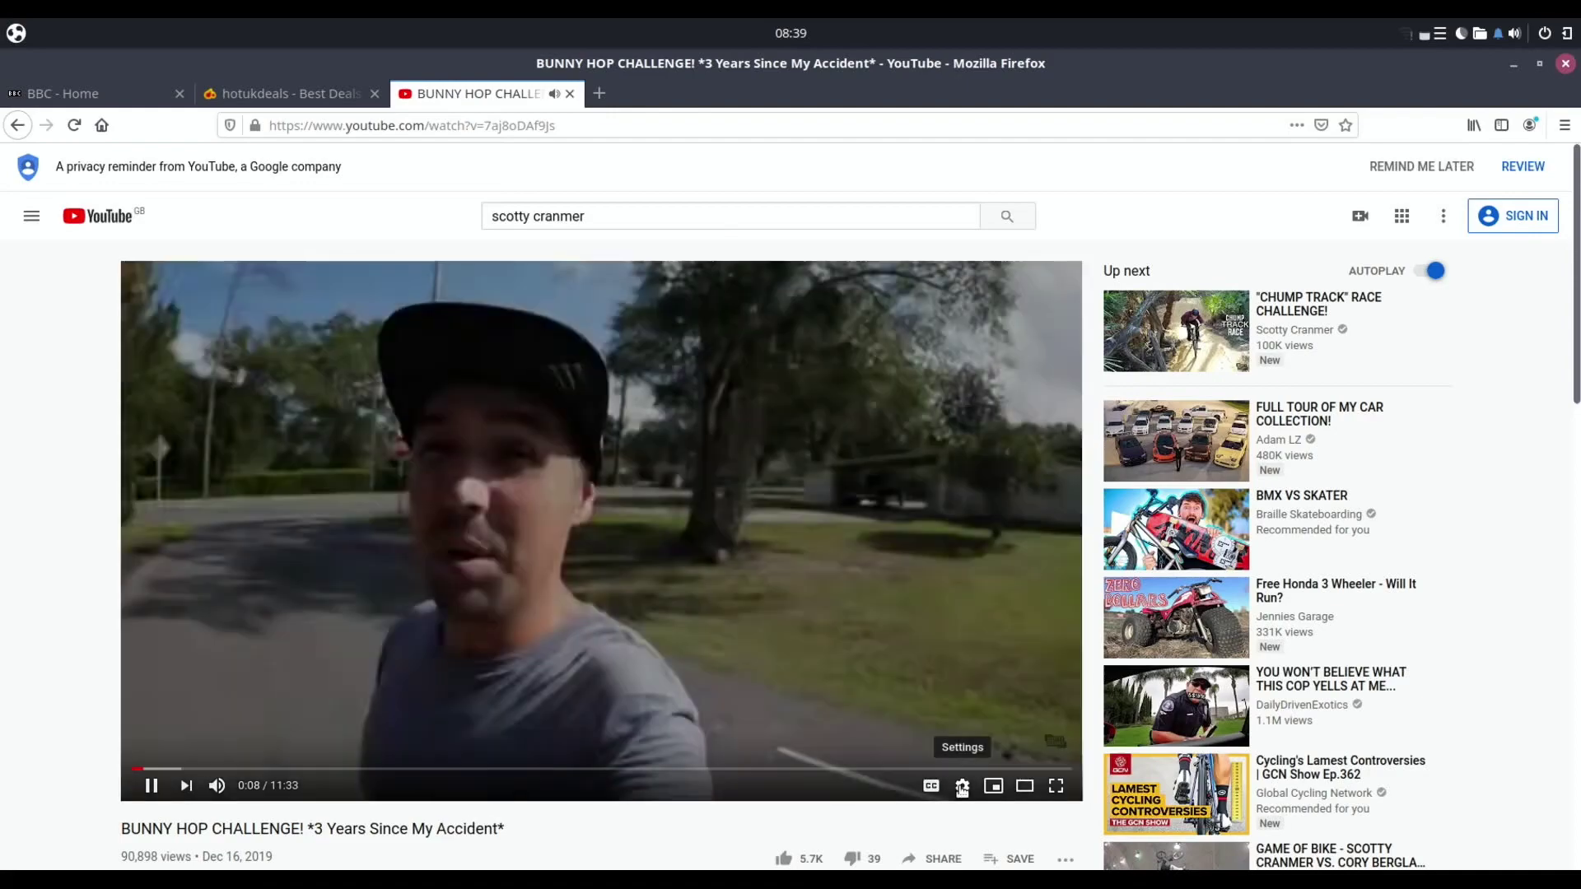
Step: Set the video quality to 1080p60 and play it full screen
{"action": "left_click", "coordinate": [962, 786]}
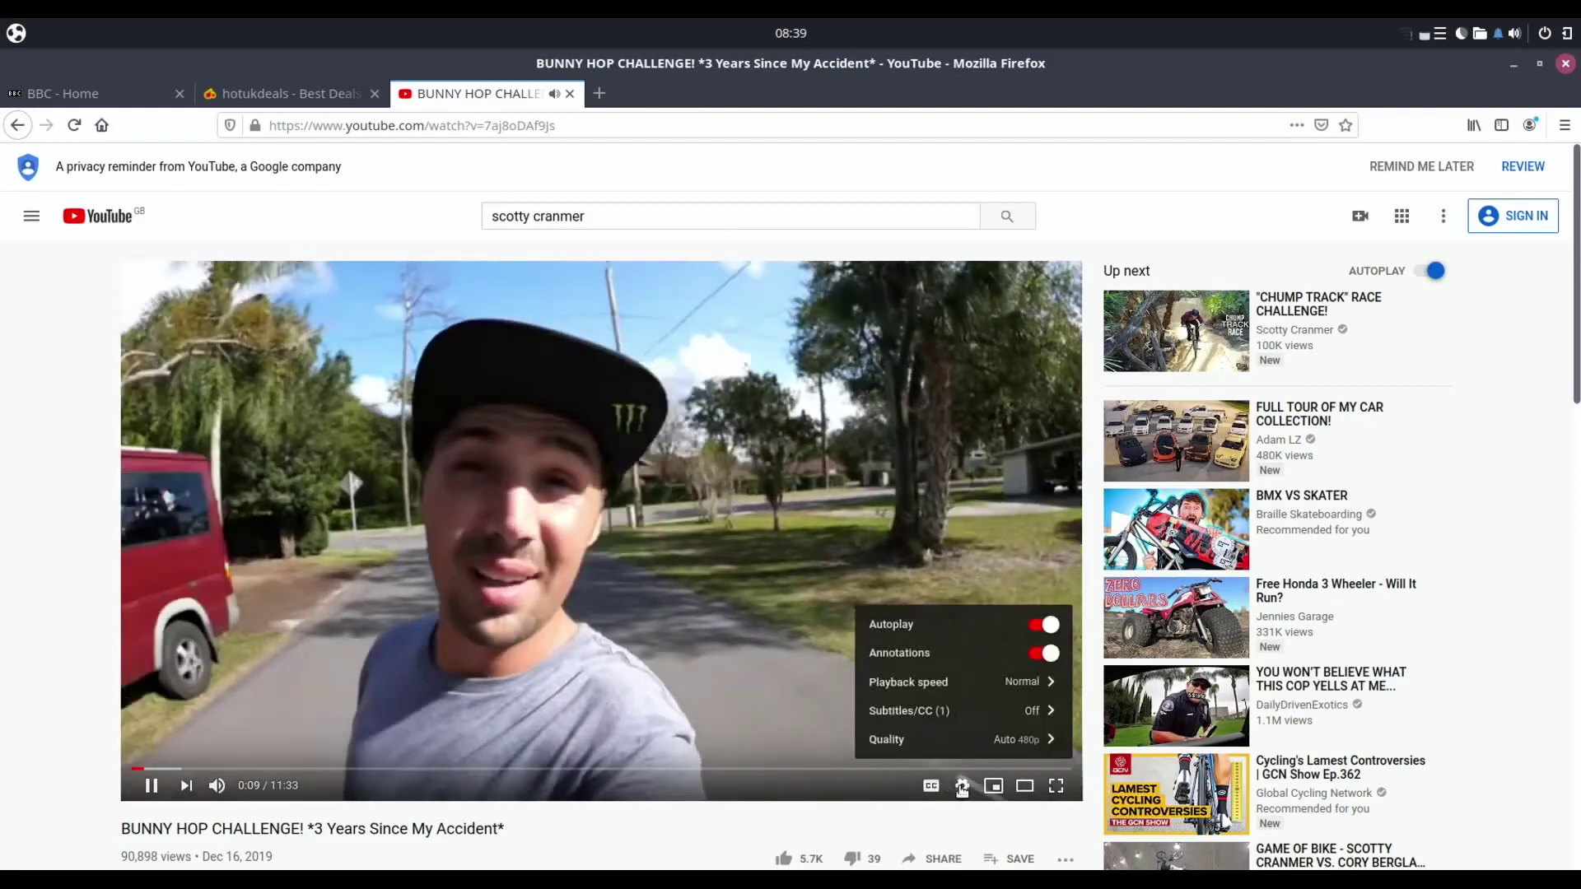
{"action": "left_click", "coordinate": [1013, 741]}
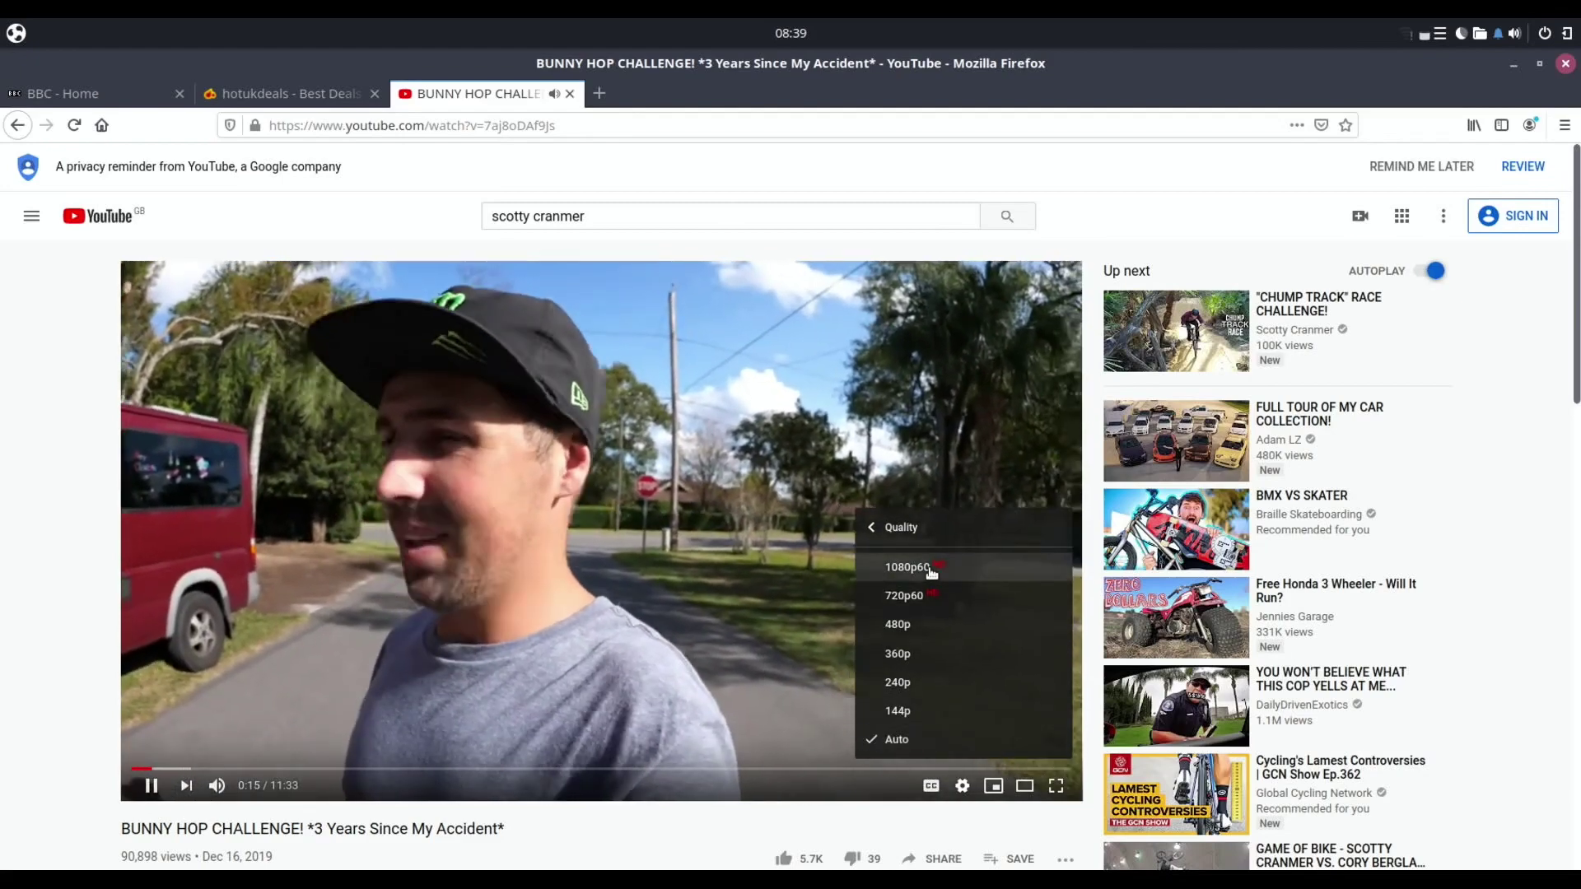
{"action": "left_click", "coordinate": [929, 568]}
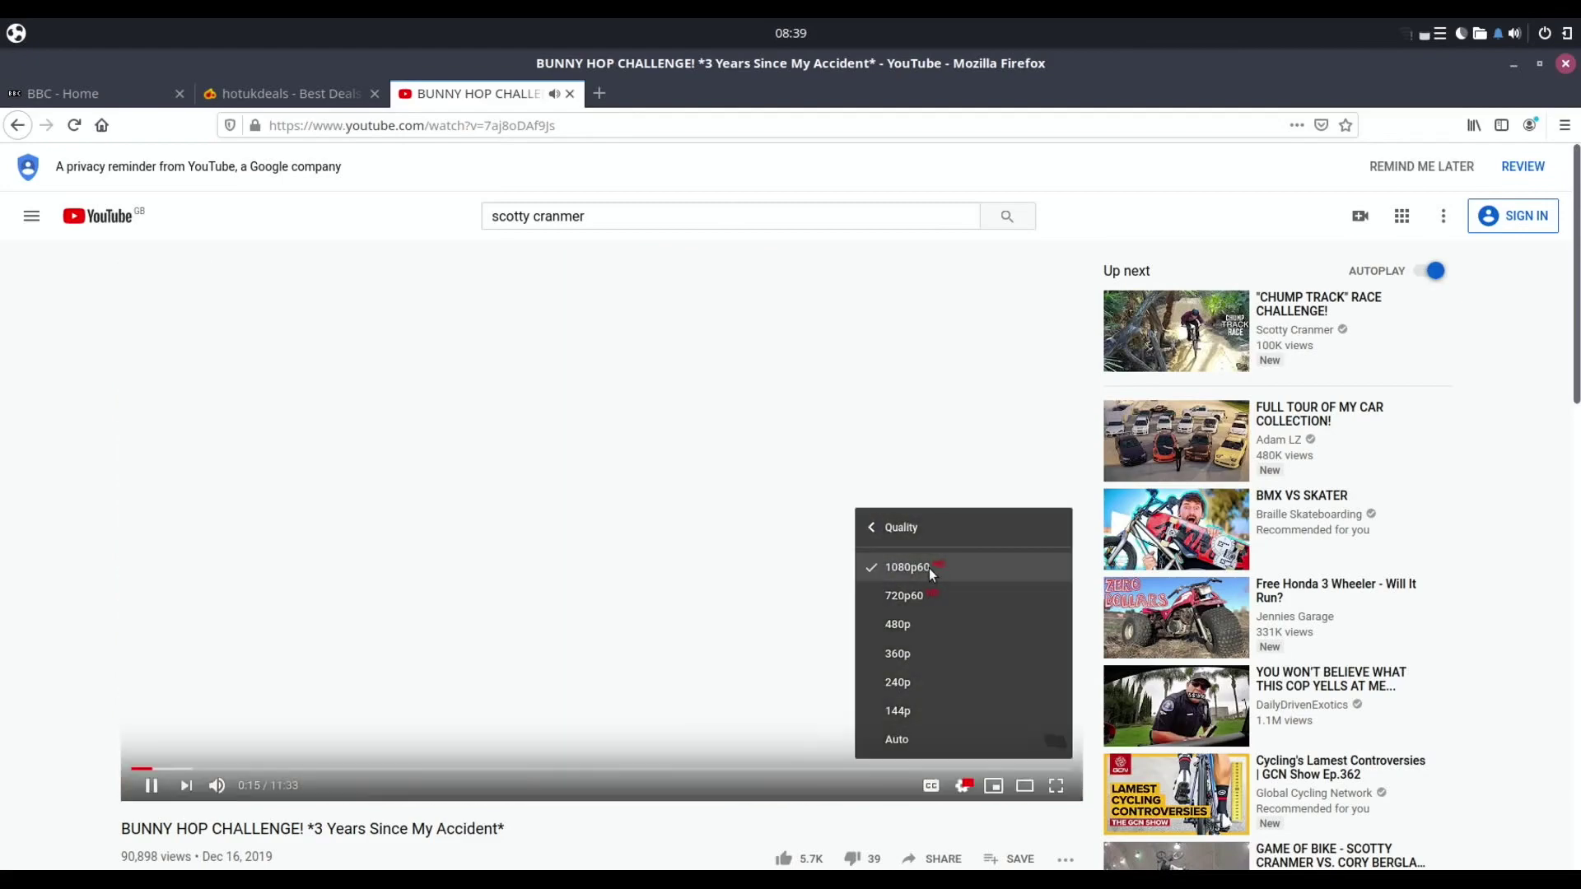
{"action": "left_click", "coordinate": [1056, 789]}
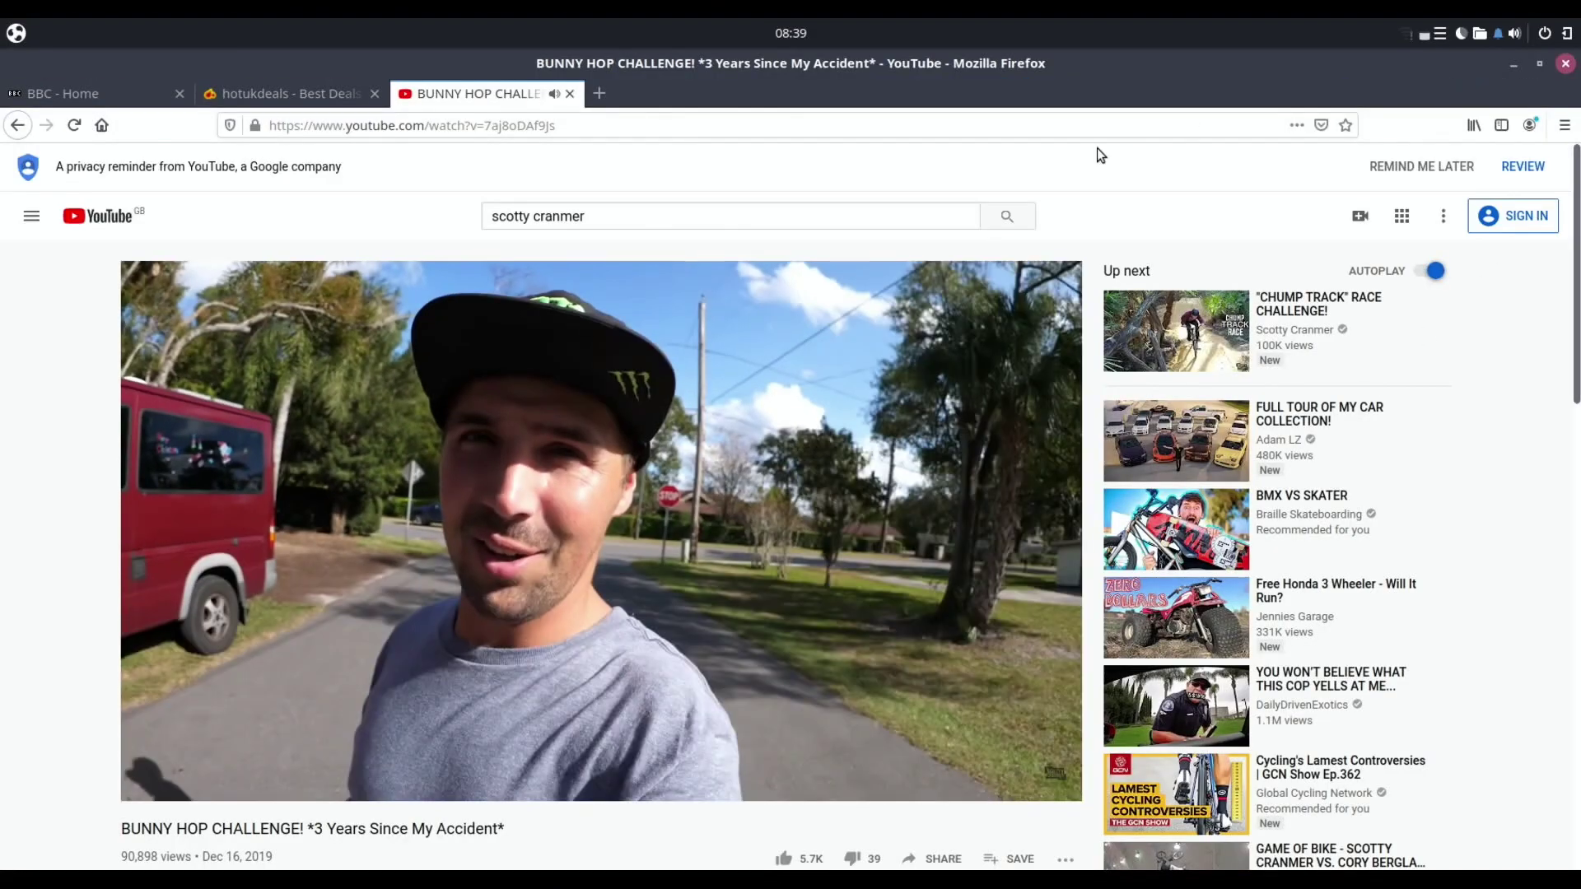
Step: Close Firefox, confirming Close Tabs for all three tabs, then open the Budgie application menu
{"action": "left_click", "coordinate": [1566, 64]}
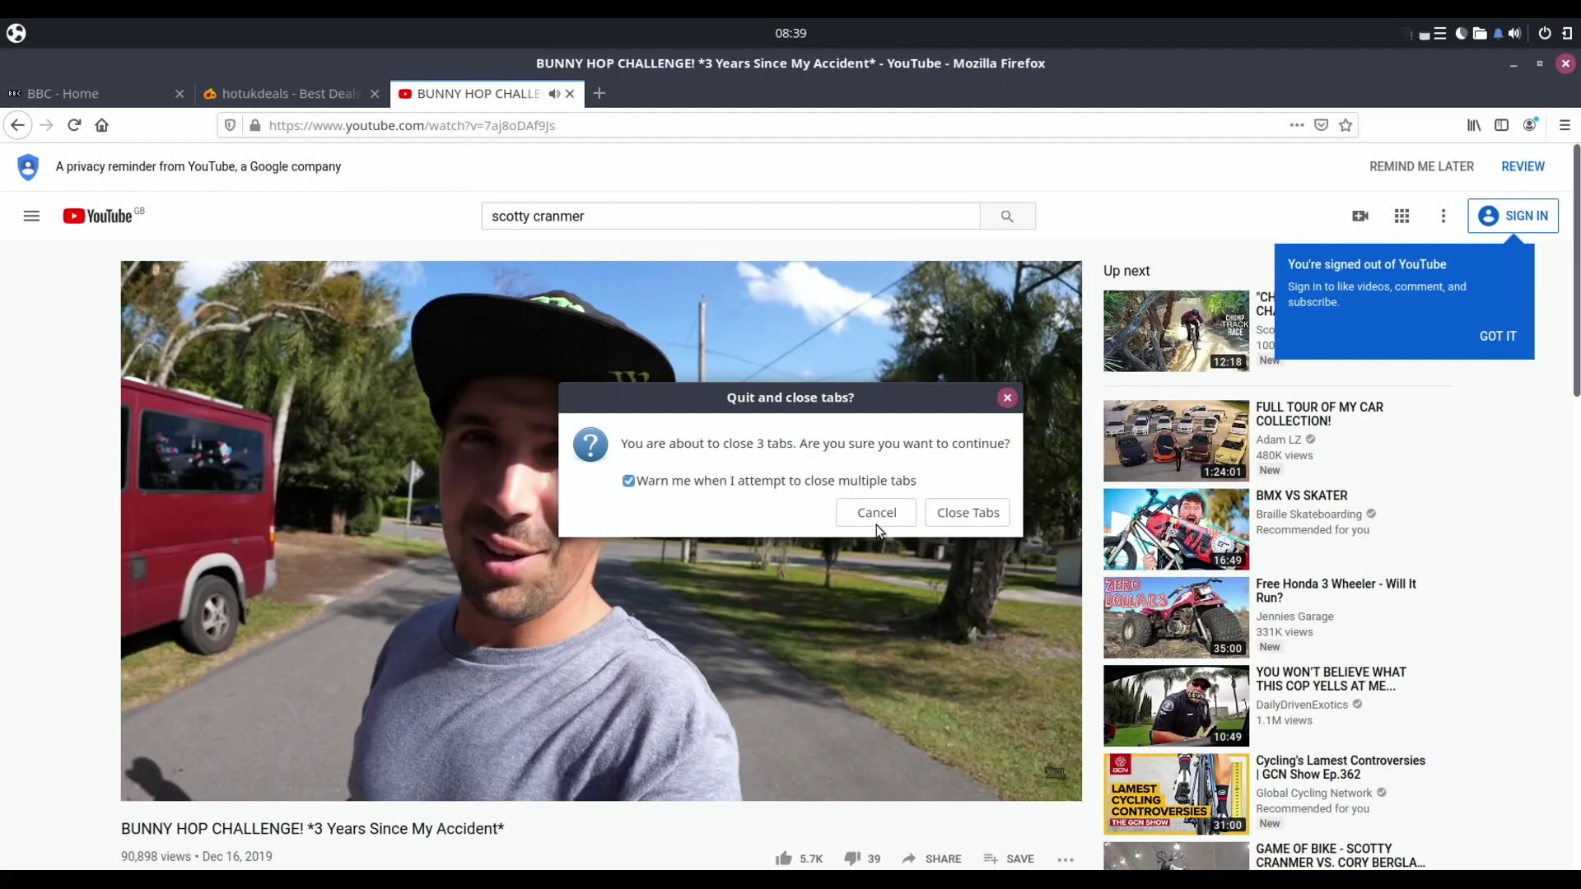
{"action": "left_click", "coordinate": [965, 517]}
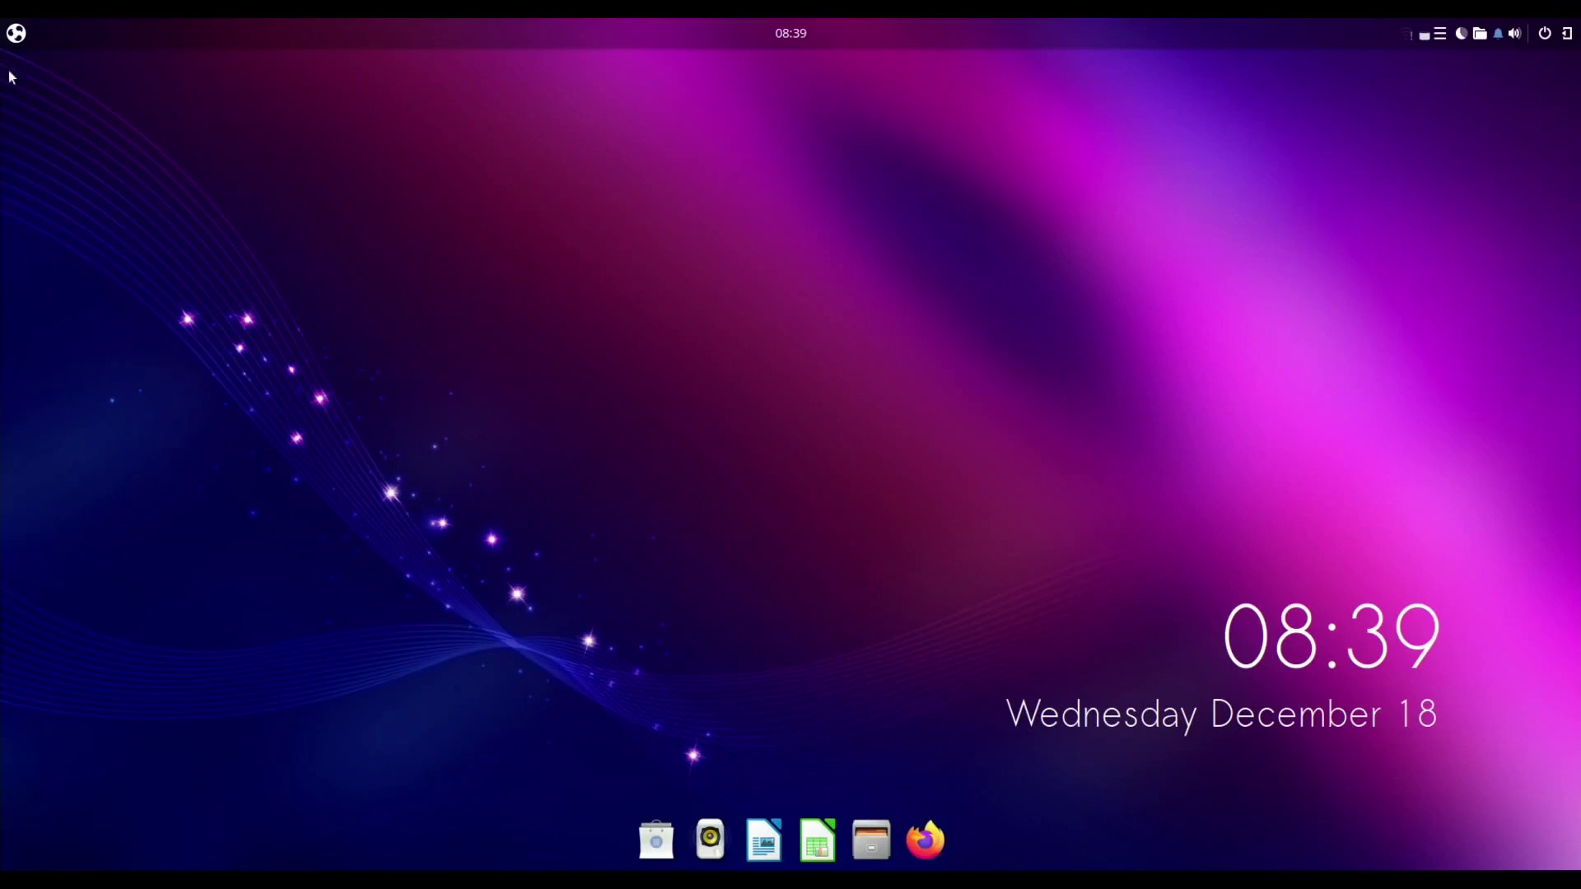
{"action": "left_click", "coordinate": [15, 34]}
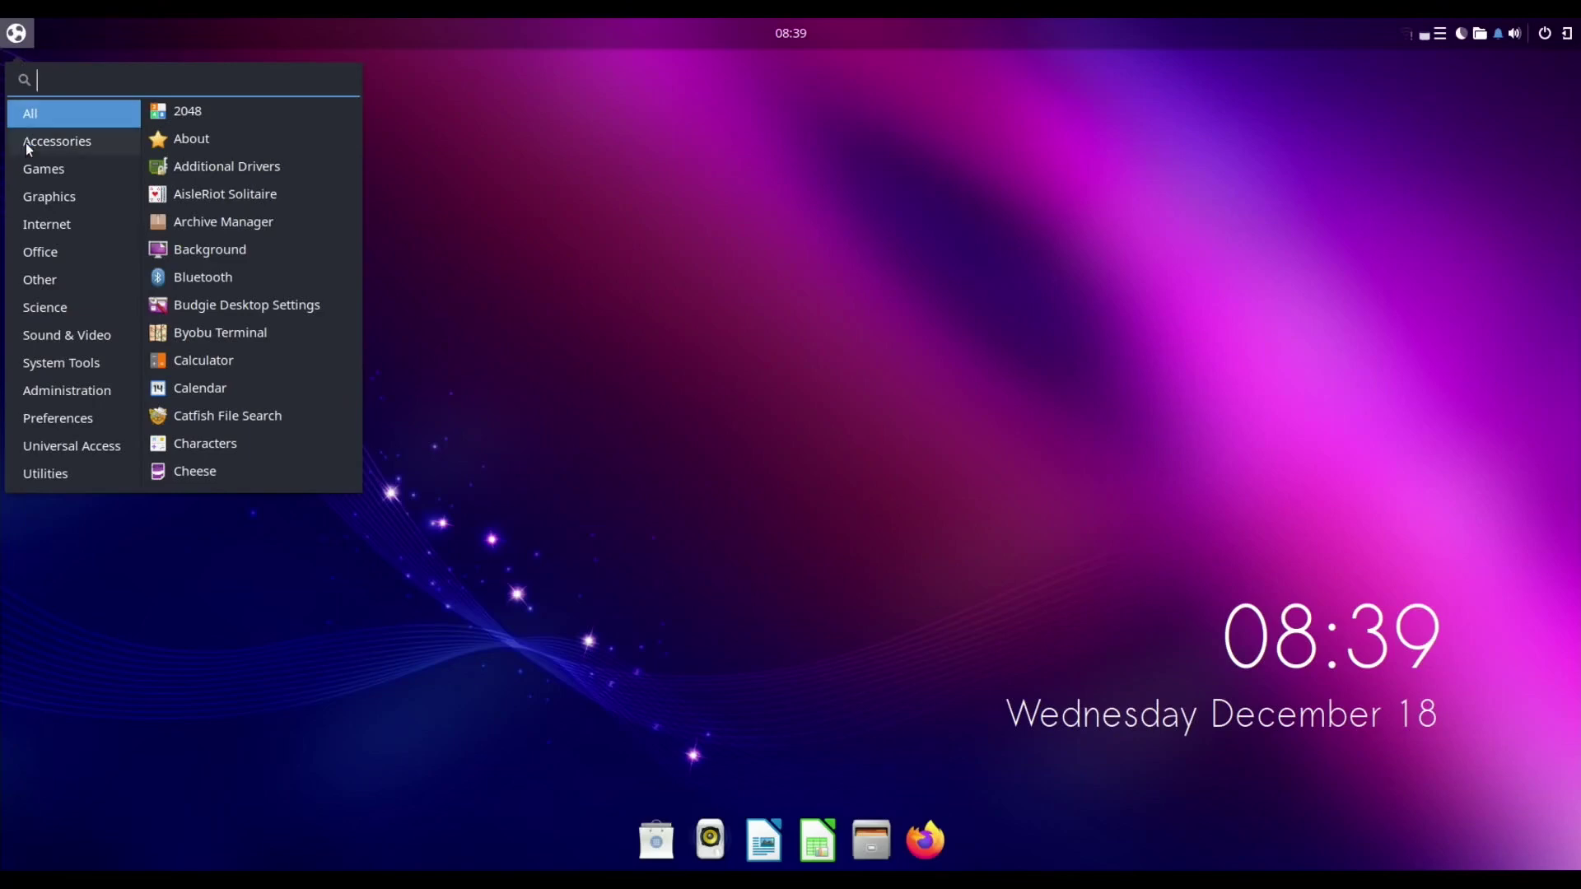